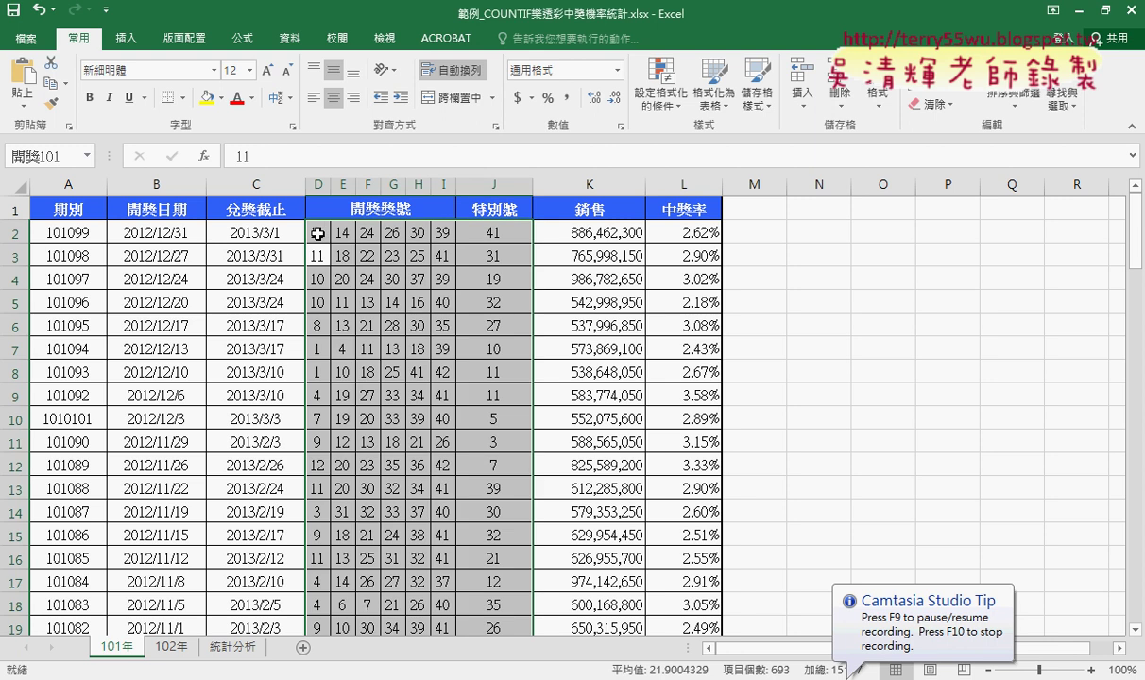
Select the winning numbers of the draws in rows 2 through 6
mouse_move(321, 233)
left_mouse_down()
mouse_move(519, 248)
mouse_move(511, 234)
left_mouse_up()
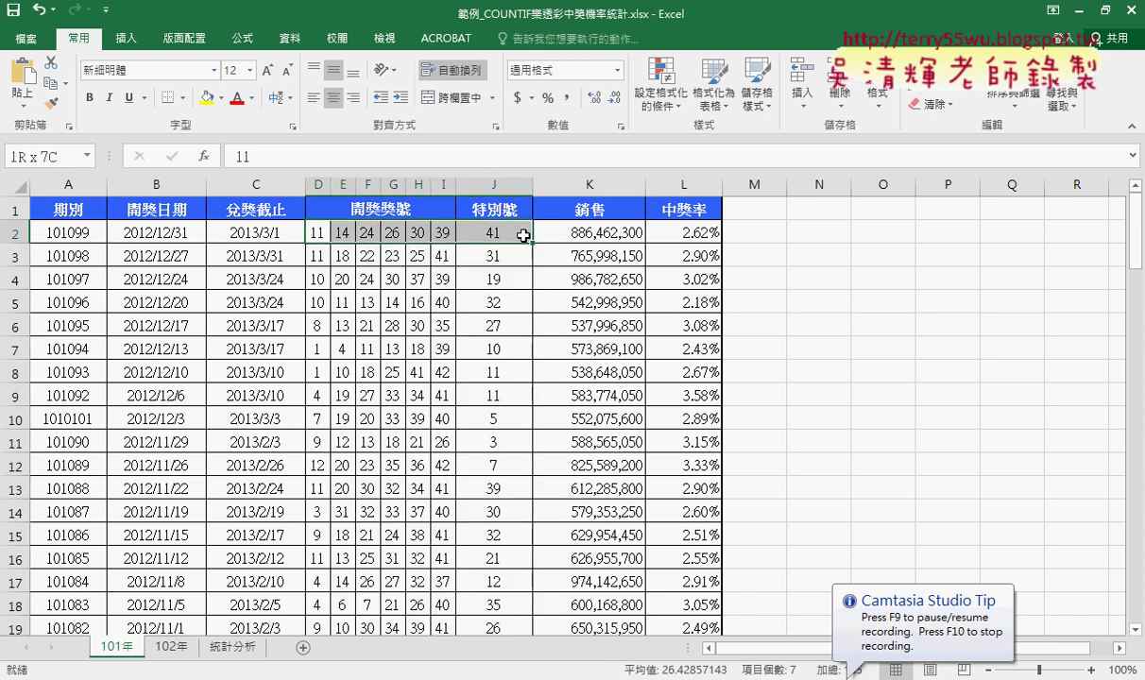
left_click_drag(319, 256, 510, 257)
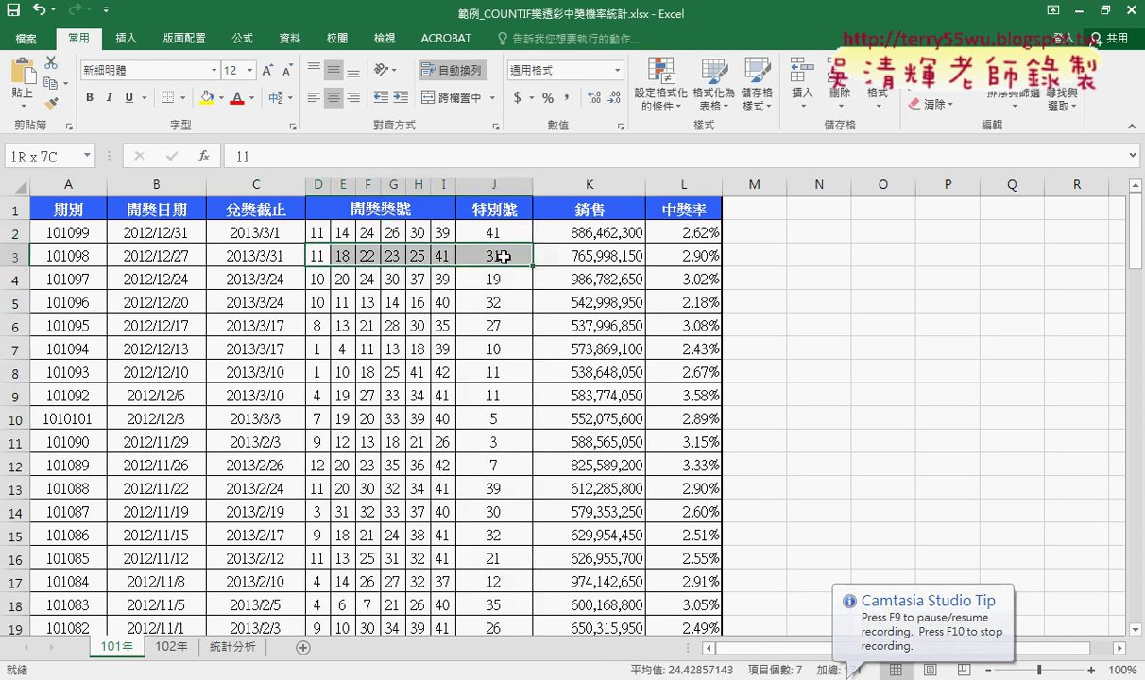
left_click_drag(320, 279, 510, 279)
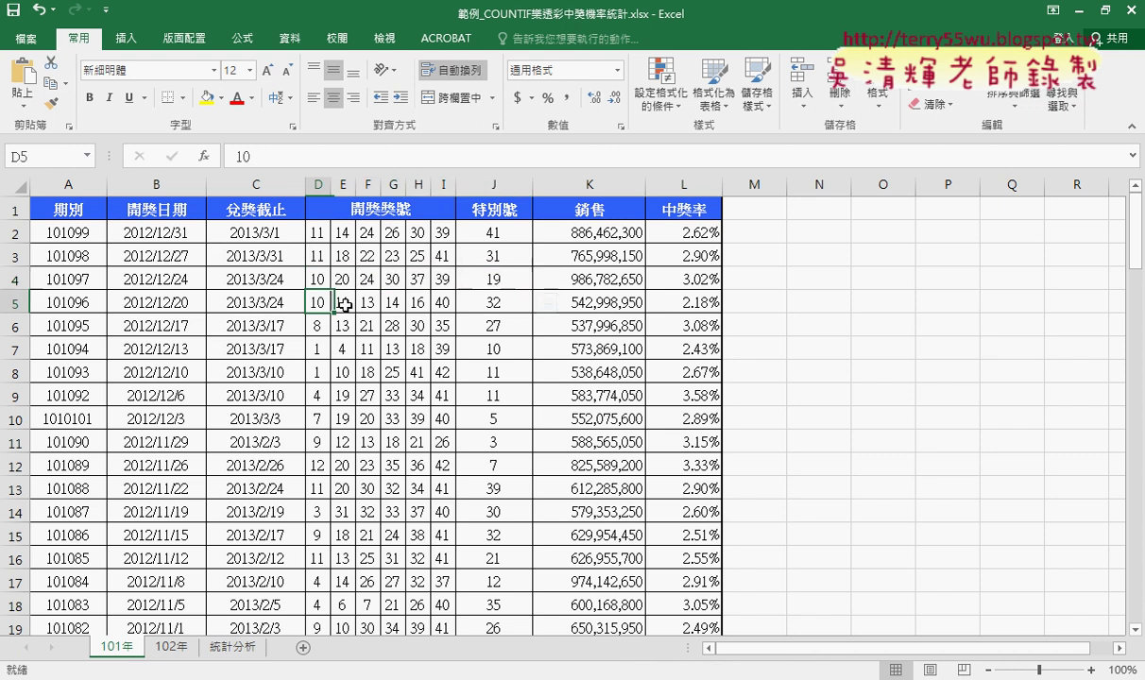
left_click_drag(320, 303, 501, 325)
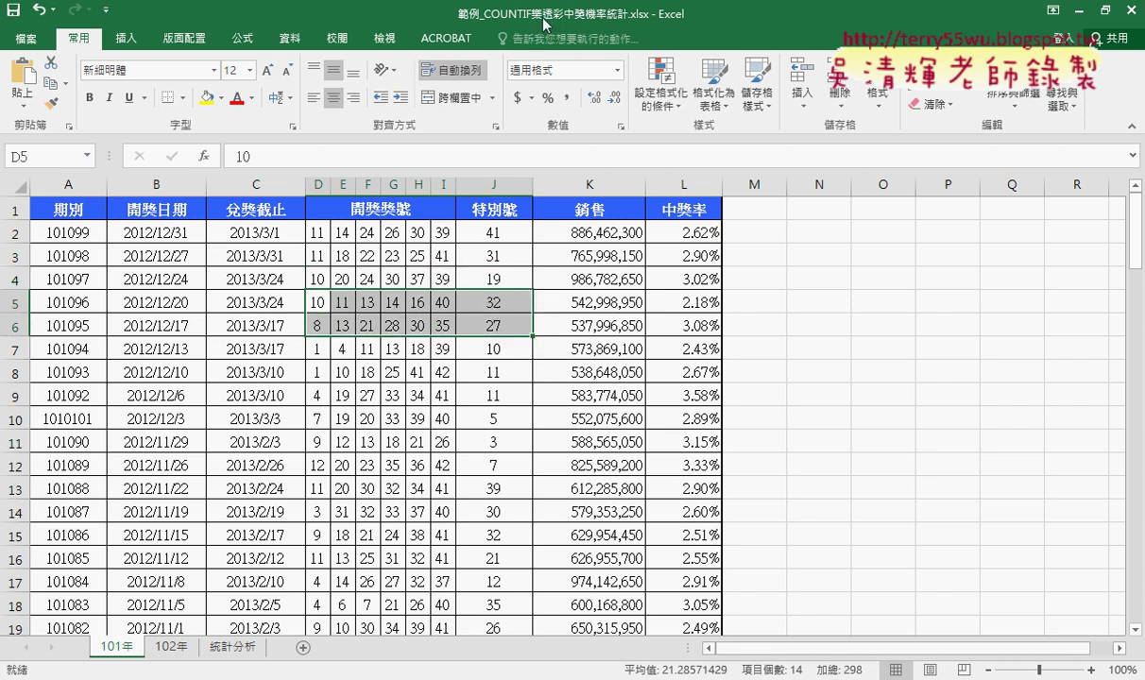
On the 統計分析 sheet, check the number list down to 42 in A43, then select B2
left_click(233, 647)
scroll(76, 355, "down", 3)
scroll(76, 356, "down", 5)
scroll(76, 356, "down", 5)
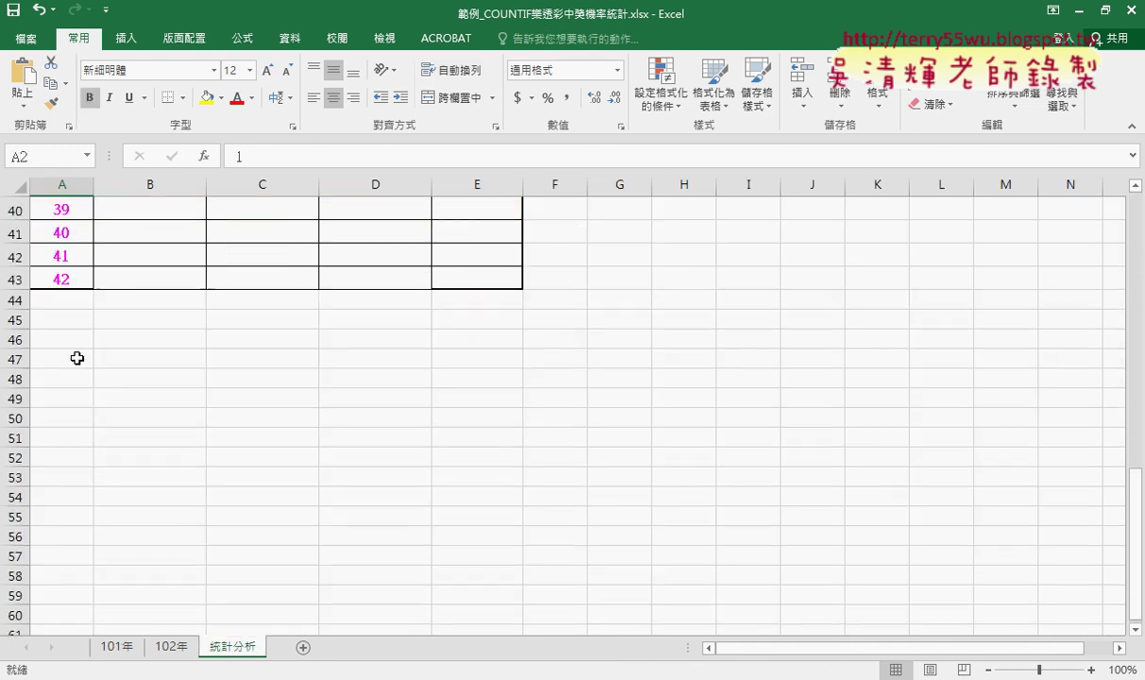
left_click(62, 276)
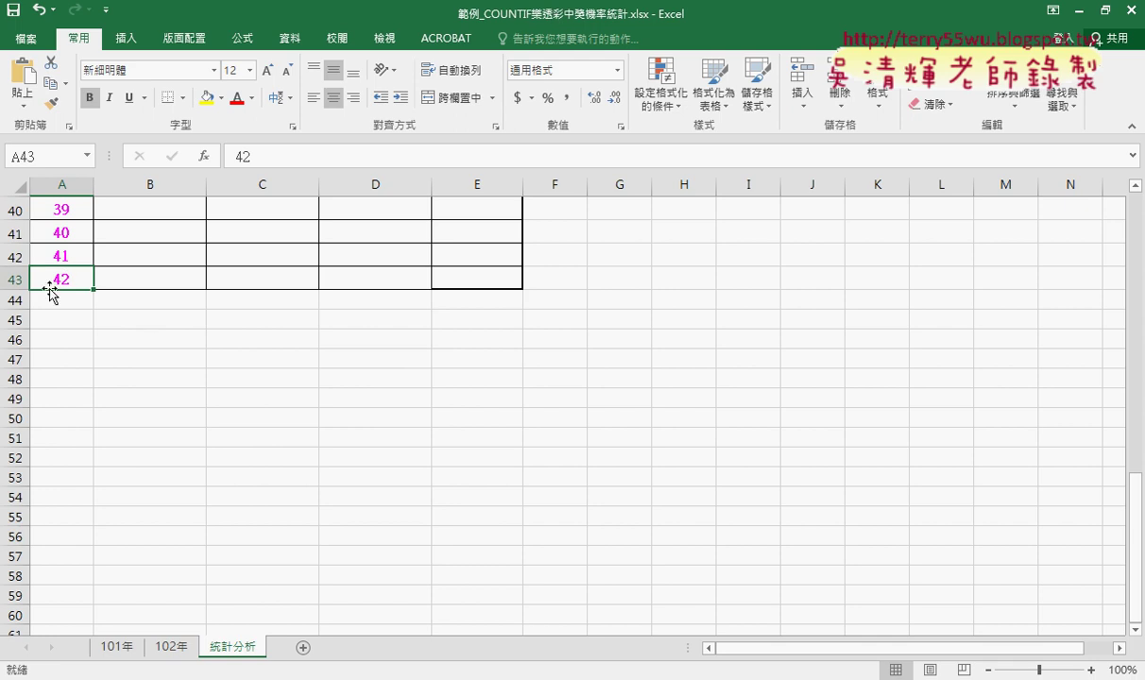
left_click_drag(54, 399, 63, 299)
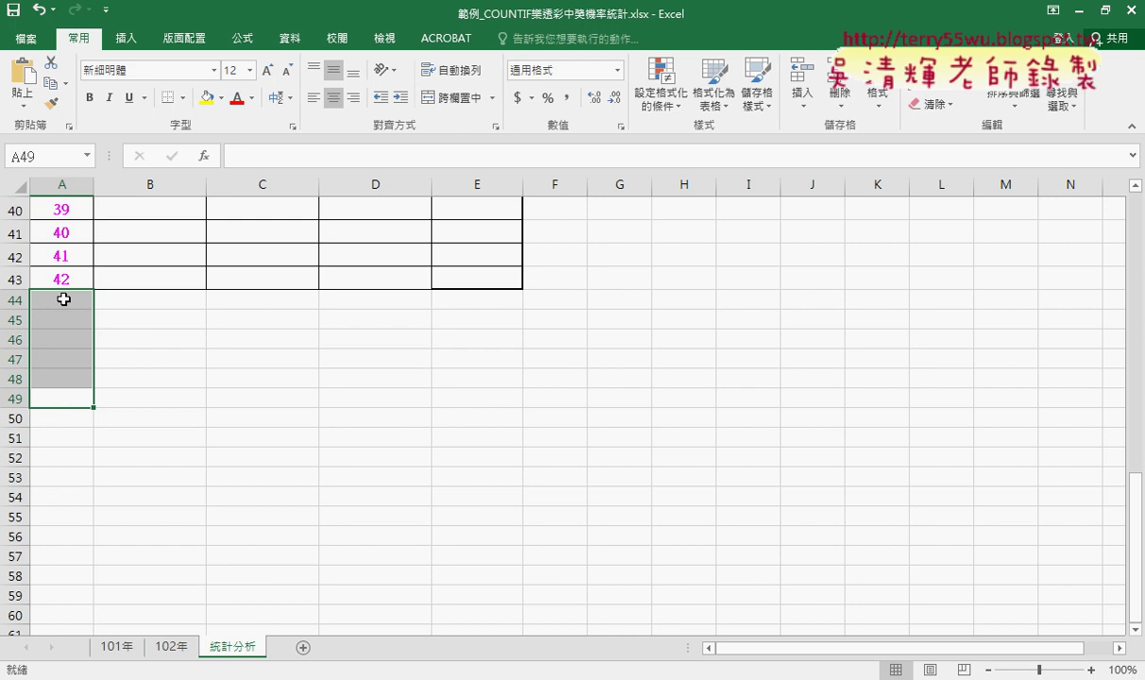
scroll(159, 334, "up", 5)
scroll(159, 335, "up", 8)
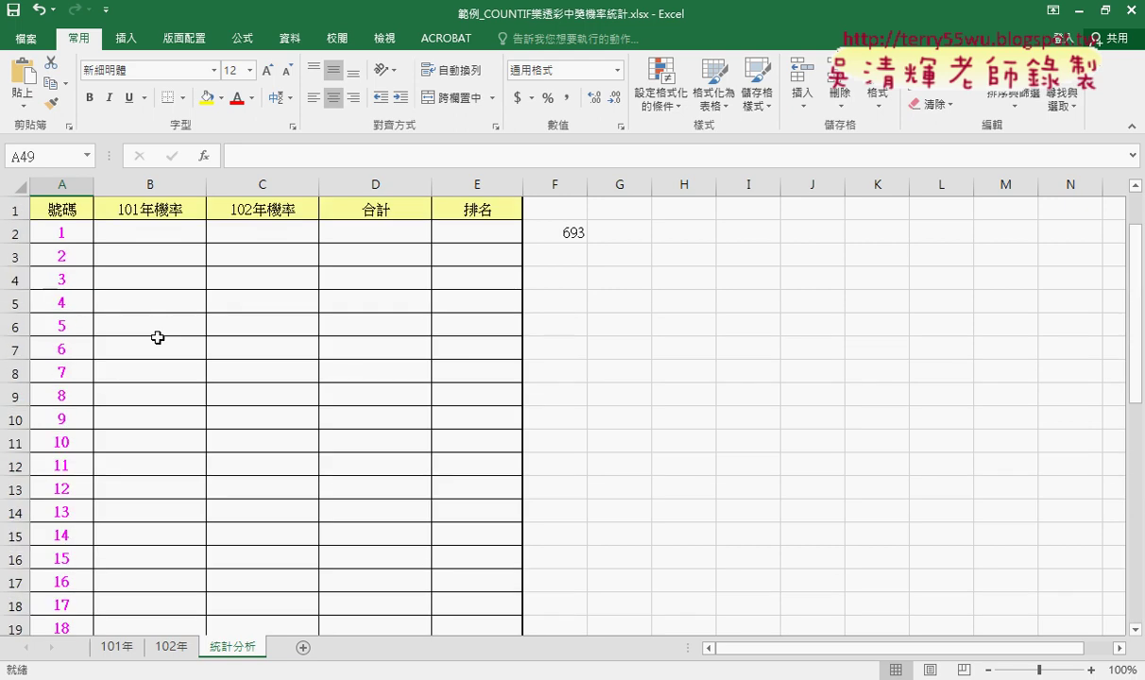
left_click(170, 232)
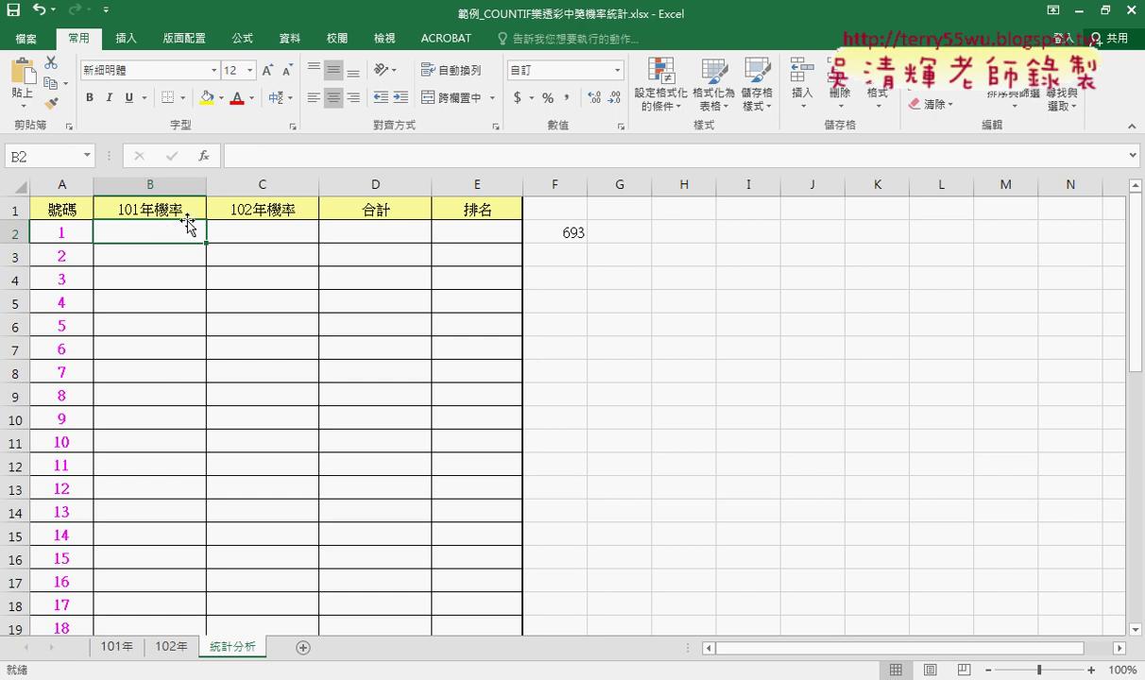
left_click(77, 225)
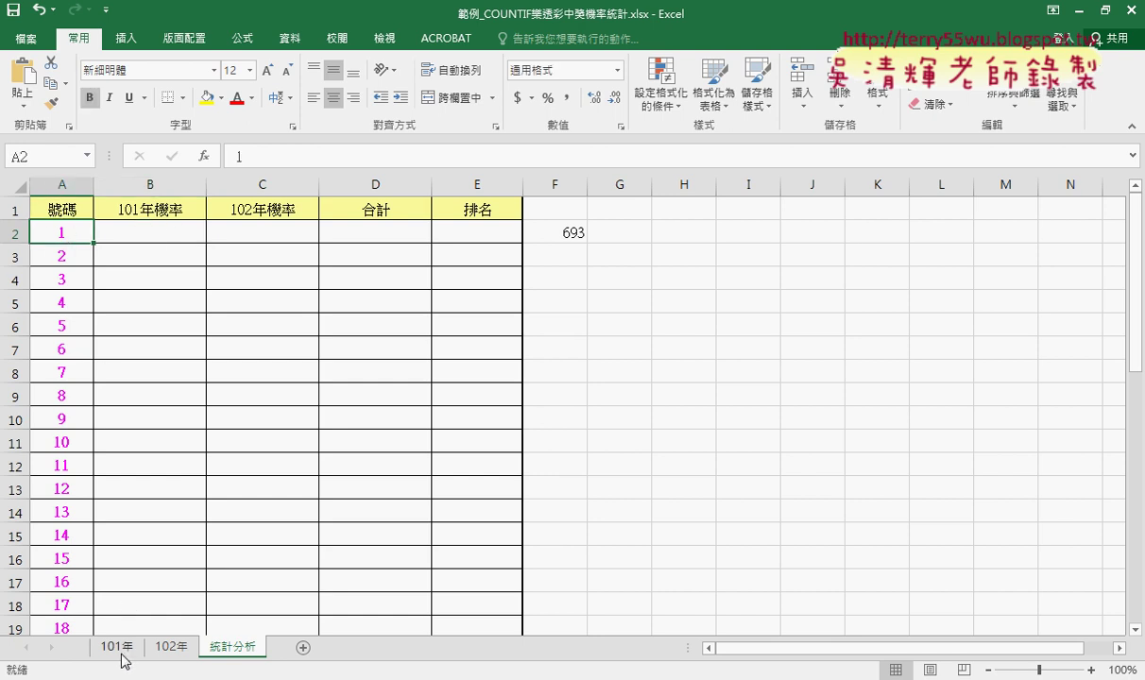
left_click(159, 231)
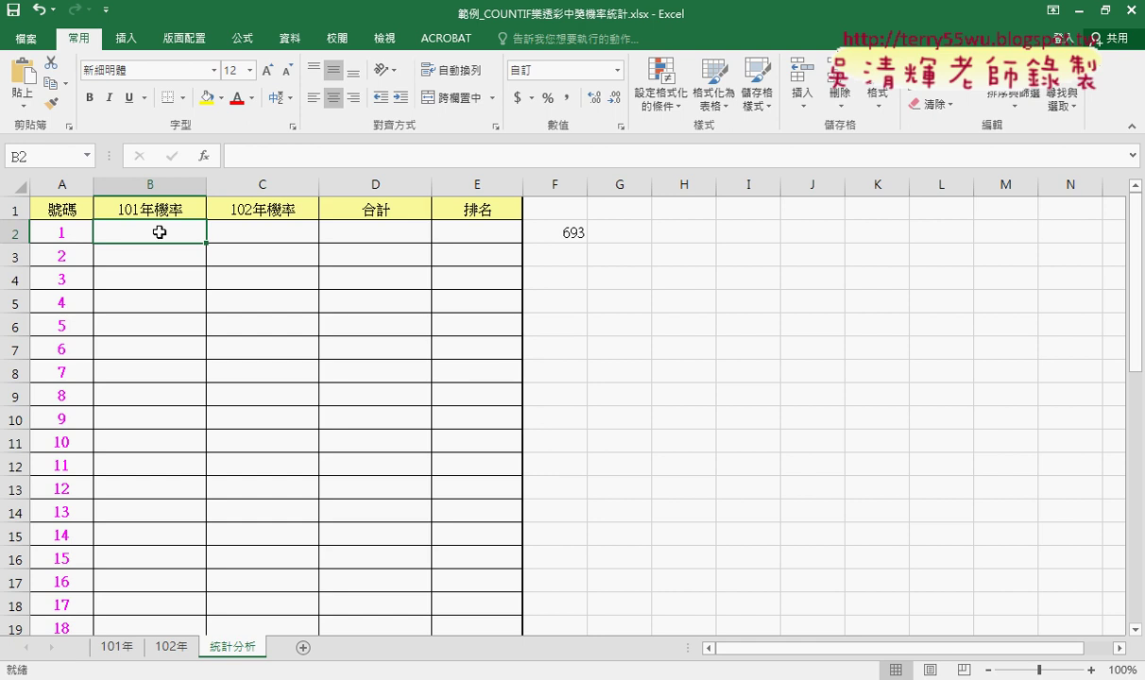
On the 101年 sheet, select D2:J2 and browse the draws down to row 100
left_click(118, 650)
mouse_move(312, 231)
left_mouse_down()
mouse_move(493, 279)
mouse_move(493, 255)
left_mouse_up()
left_click_drag(317, 231, 493, 232)
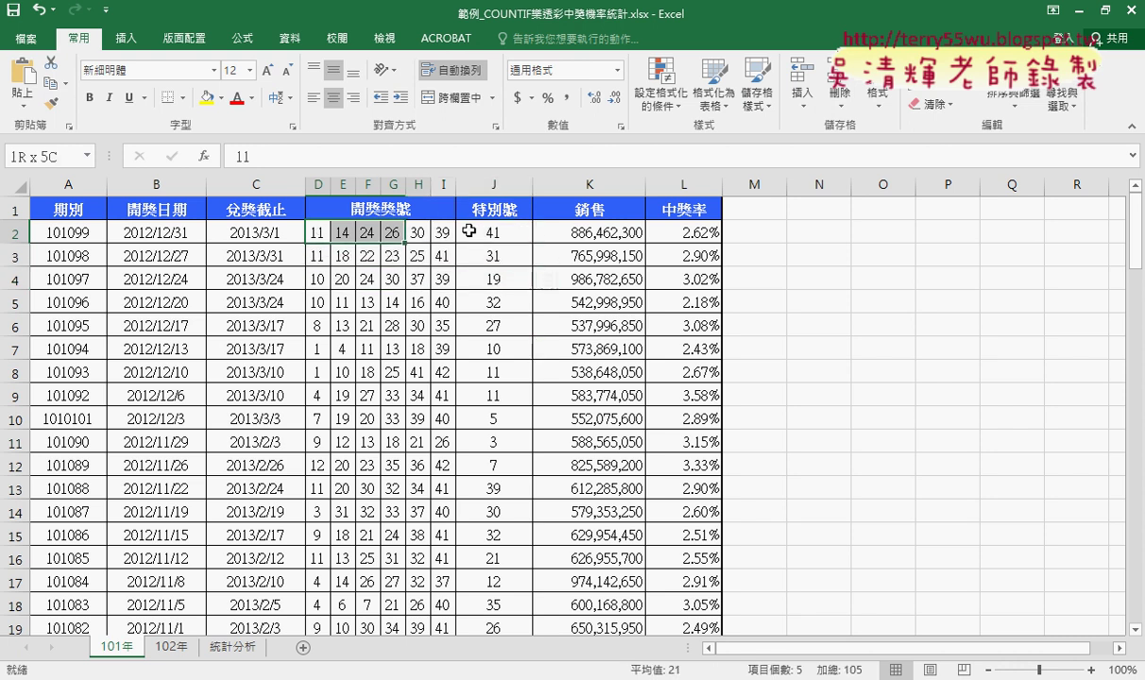
scroll(415, 323, "down", 5)
scroll(425, 340, "down", 8)
scroll(430, 359, "down", 8)
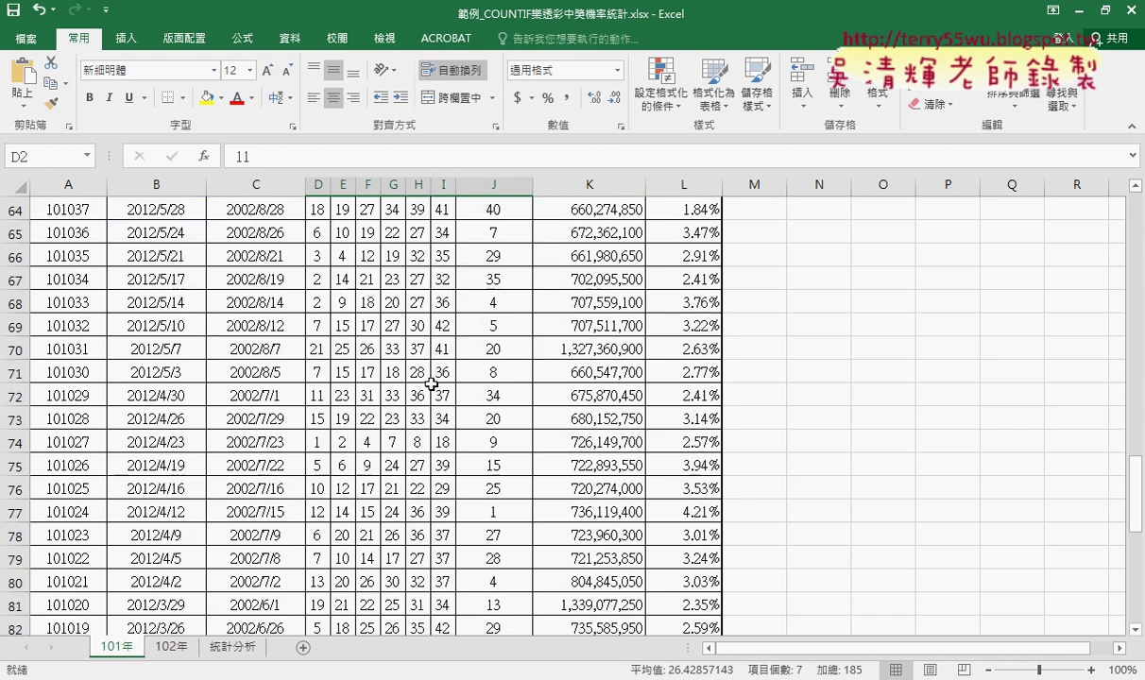
scroll(433, 378, "down", 8)
scroll(433, 379, "down", 3)
scroll(434, 378, "up", 1)
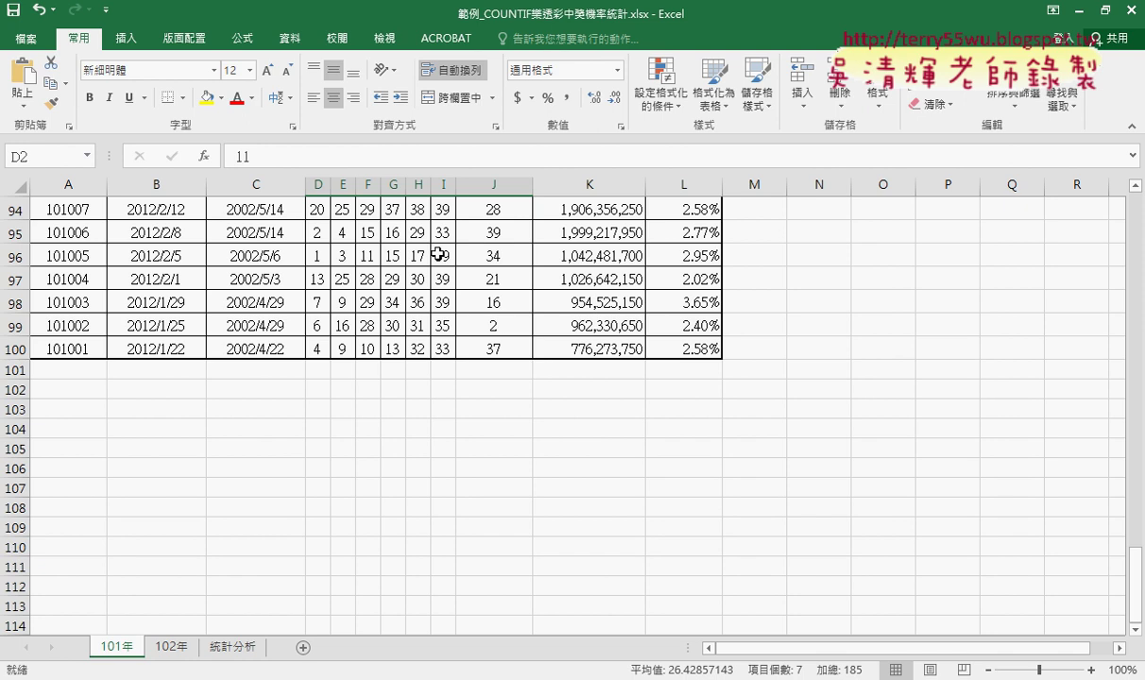
scroll(433, 255, "up", 5)
scroll(433, 255, "up", 11)
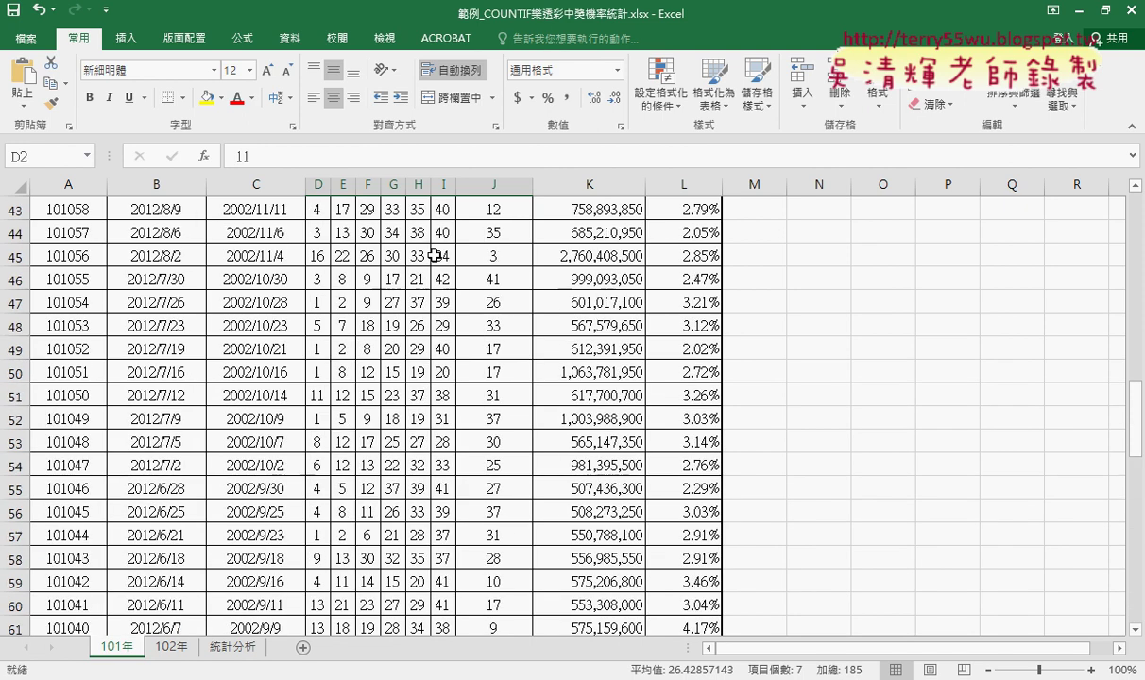
scroll(433, 255, "up", 8)
scroll(433, 255, "up", 2)
scroll(433, 255, "up", 5)
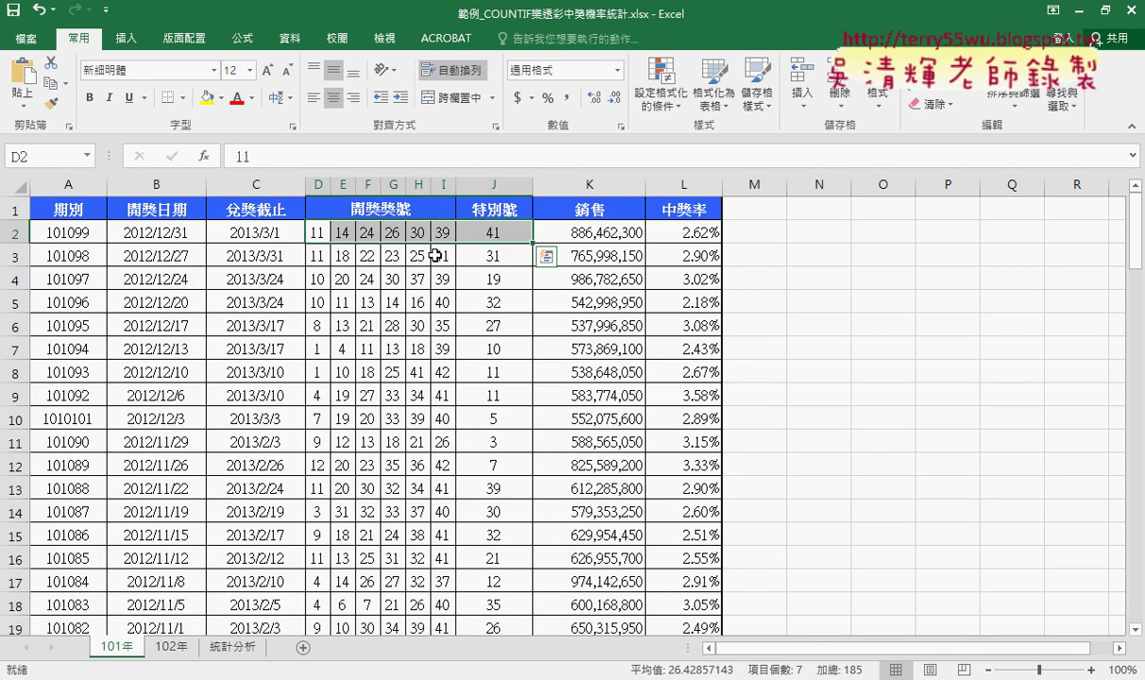
Inspect cells H4, D7 and D8, then reselect the first draw's numbers D2:J2
left_click(417, 279)
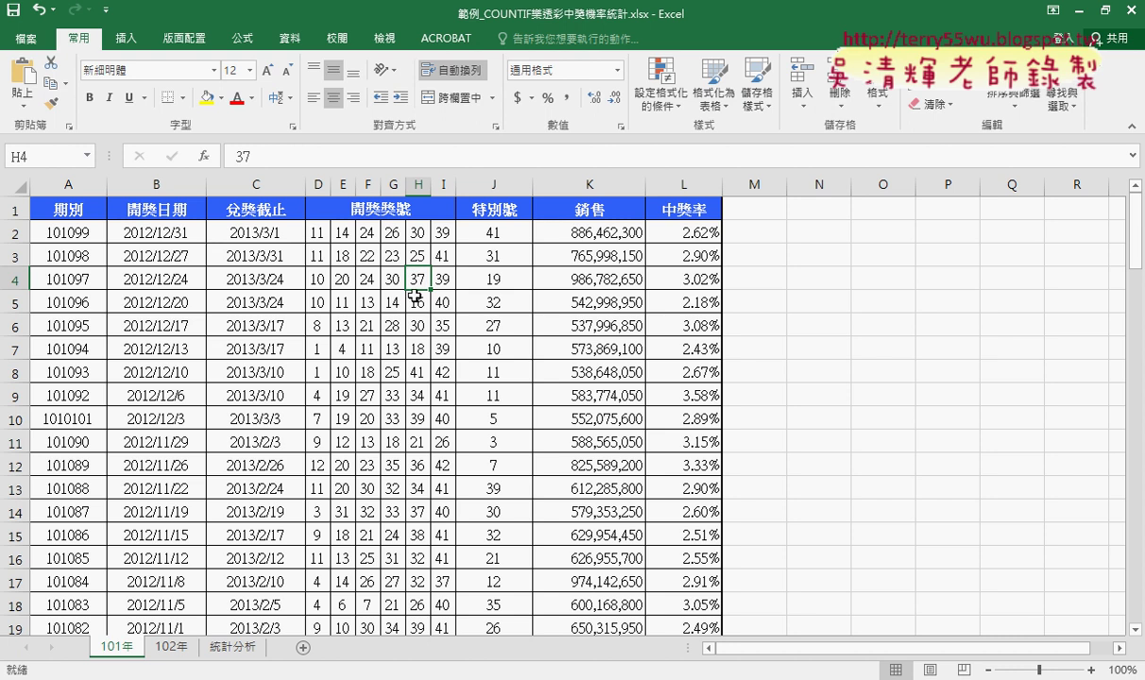
left_click(315, 345)
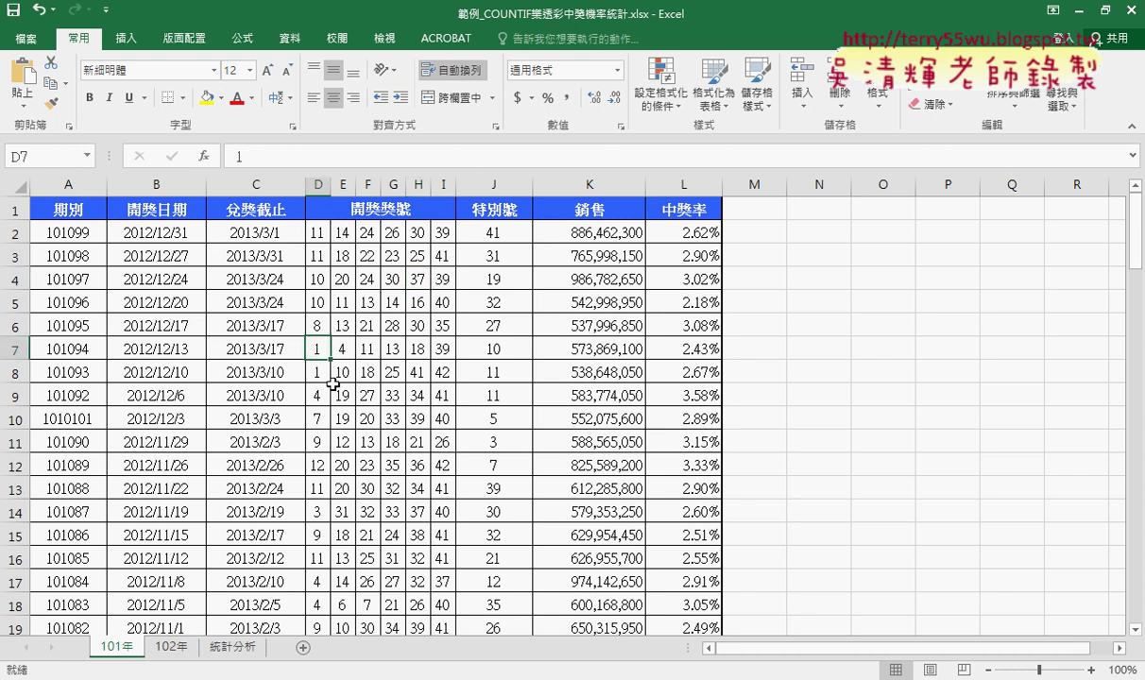
left_click(321, 367)
scroll(431, 499, "down", 4)
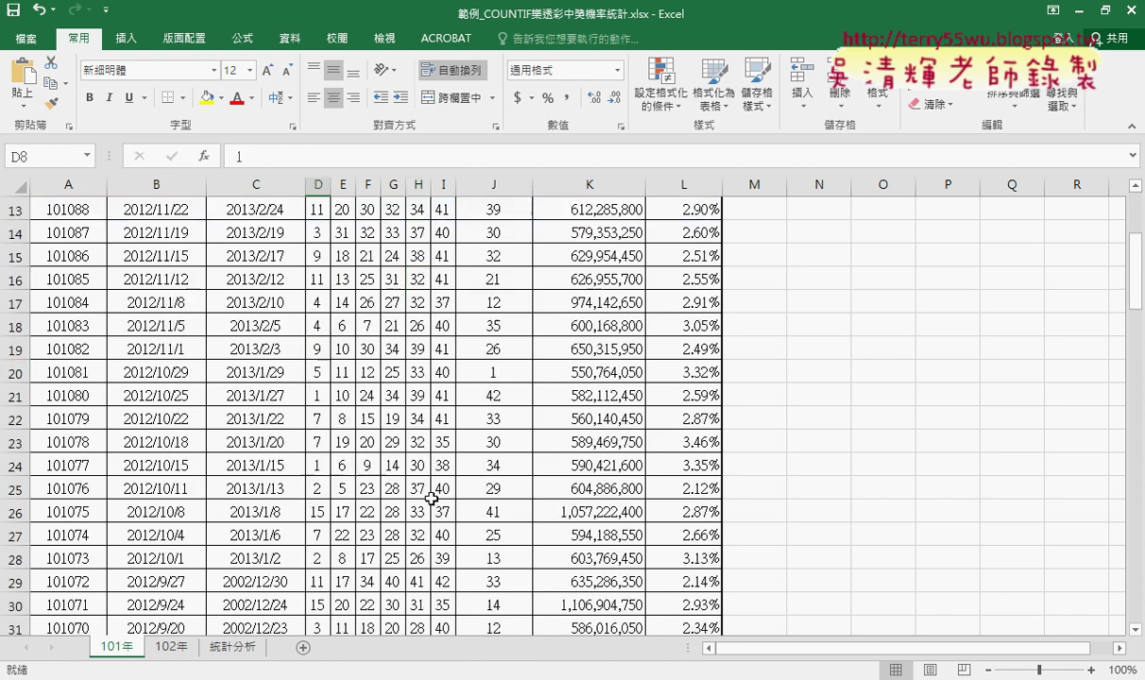
scroll(431, 499, "down", 3)
scroll(431, 499, "down", 4)
scroll(435, 491, "up", 10)
scroll(437, 488, "up", 1)
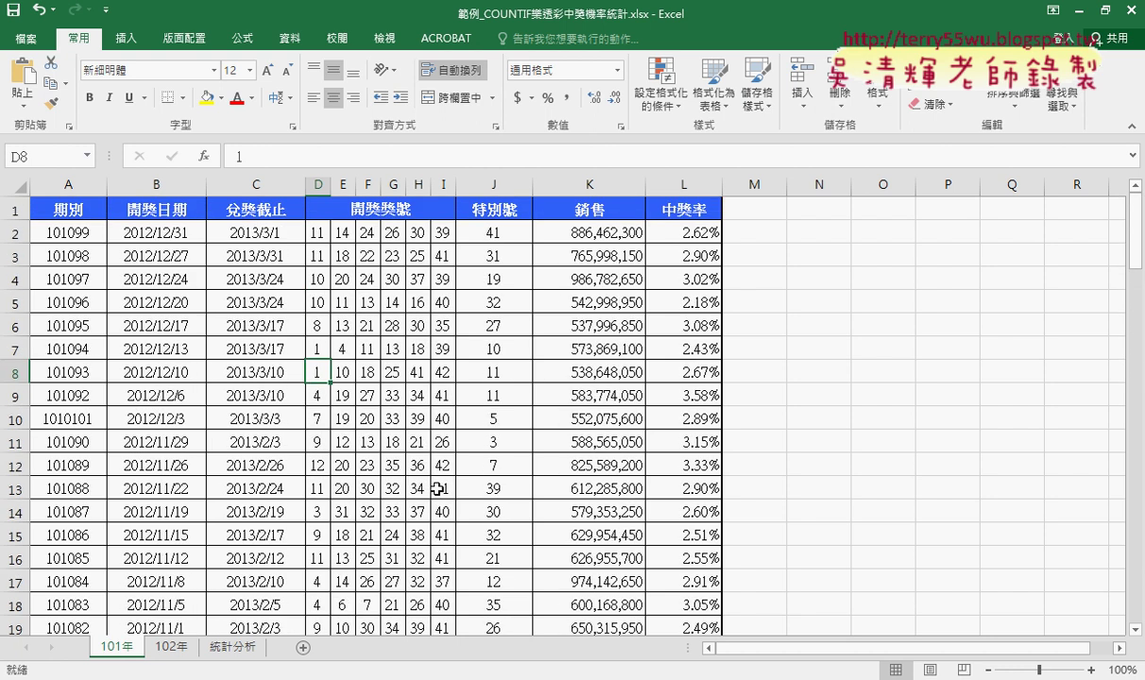
left_click_drag(318, 232, 497, 233)
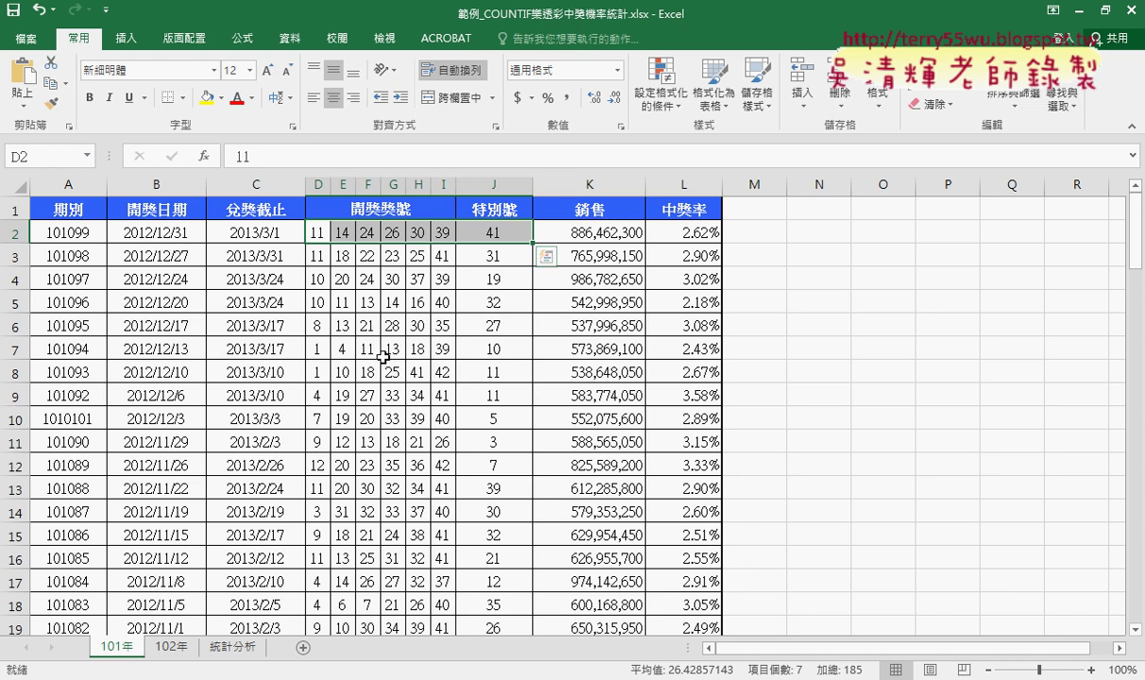
Start an Insert Function formula in 統計分析 B2 with the category set to 統計
left_click(241, 650)
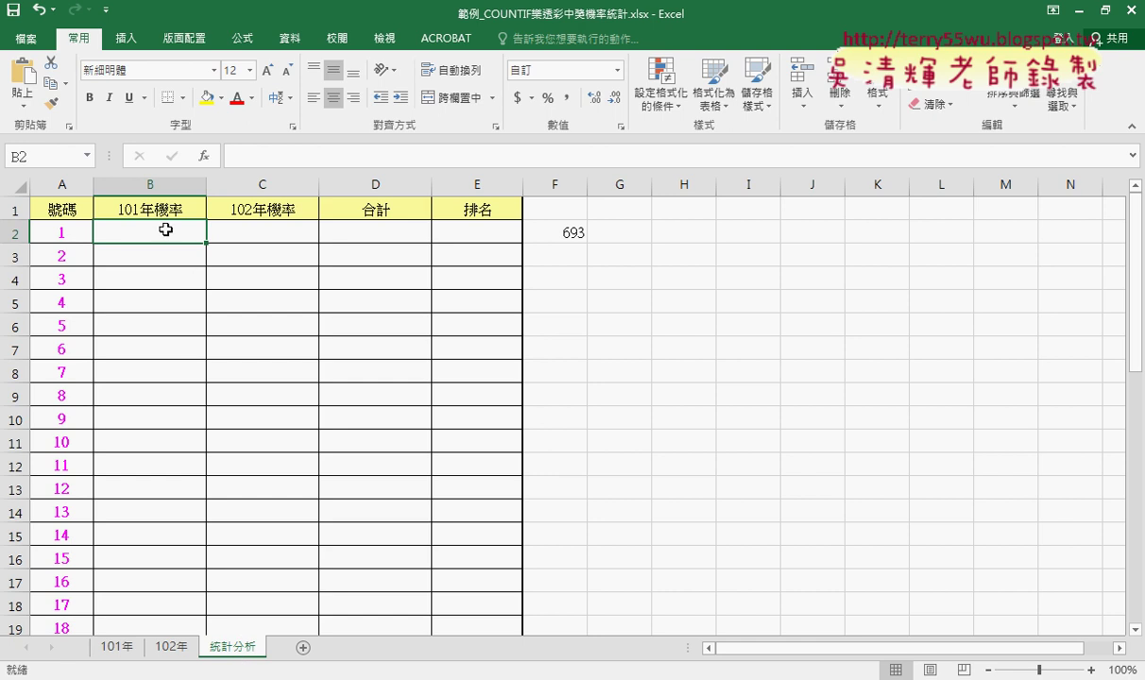
left_click(206, 156)
left_click(580, 242)
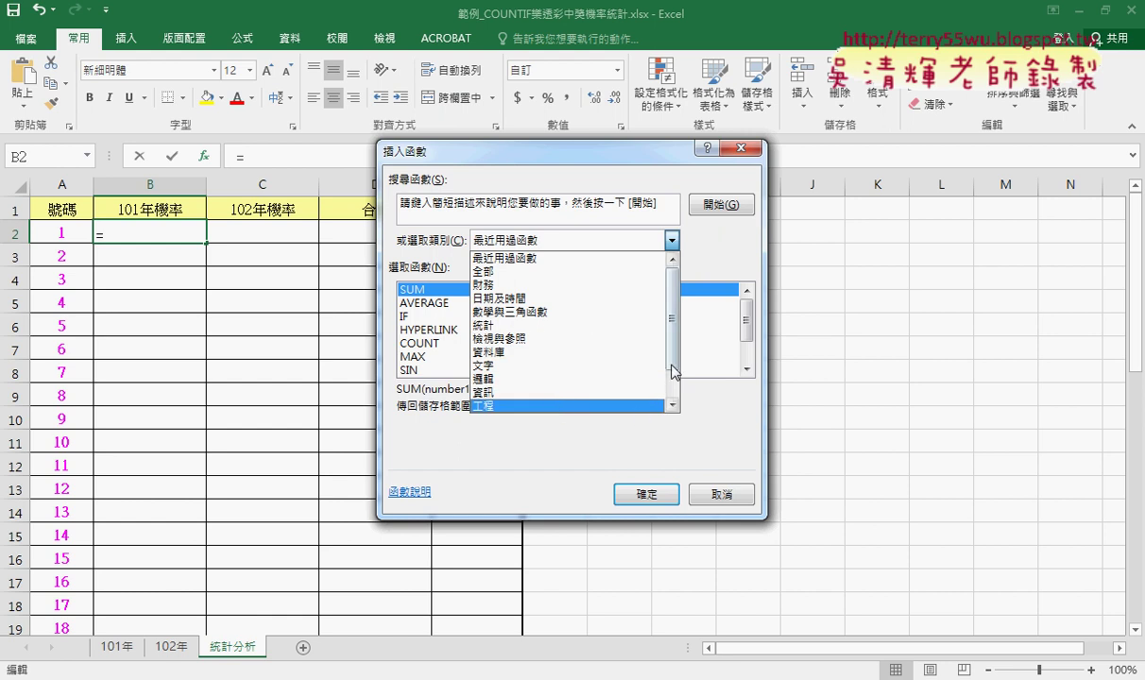
scroll(639, 354, "down", 1)
left_click(575, 313)
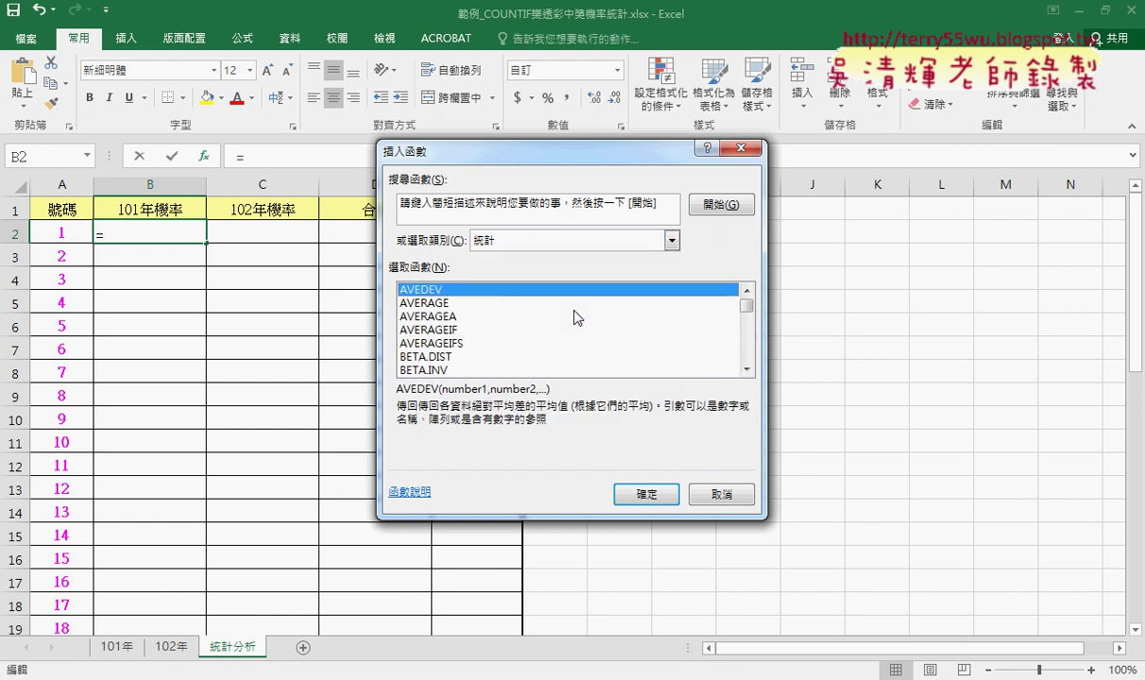
mouse_move(747, 306)
left_mouse_down()
mouse_move(748, 322)
mouse_move(748, 303)
left_mouse_up()
left_click(672, 240)
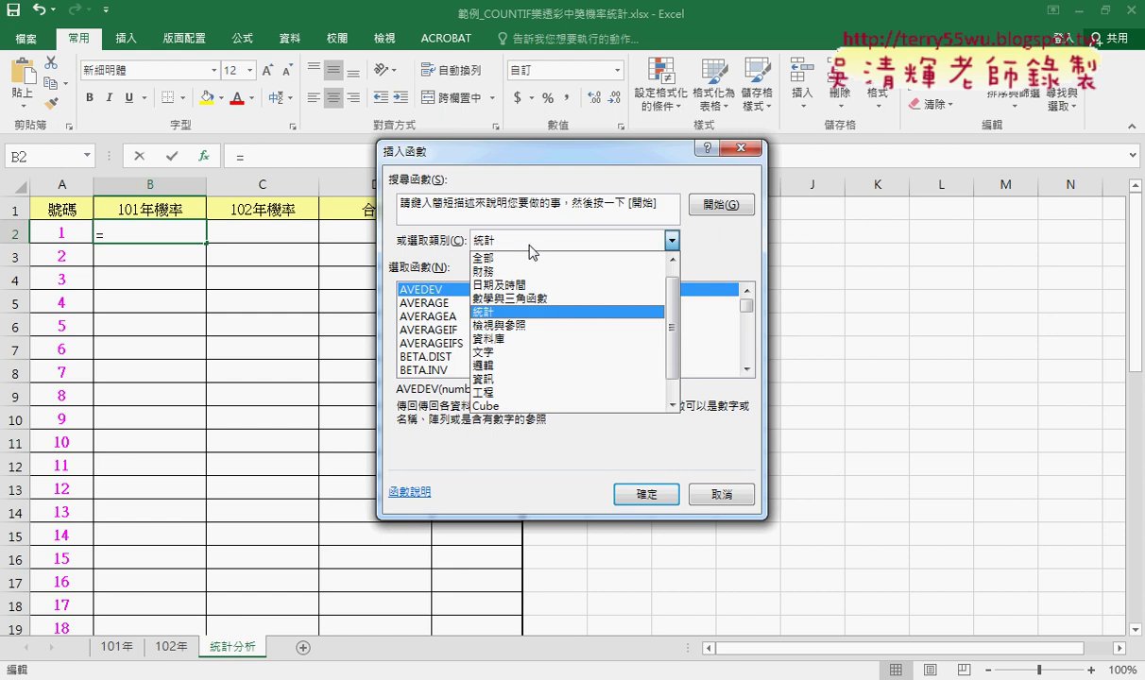
left_click(526, 314)
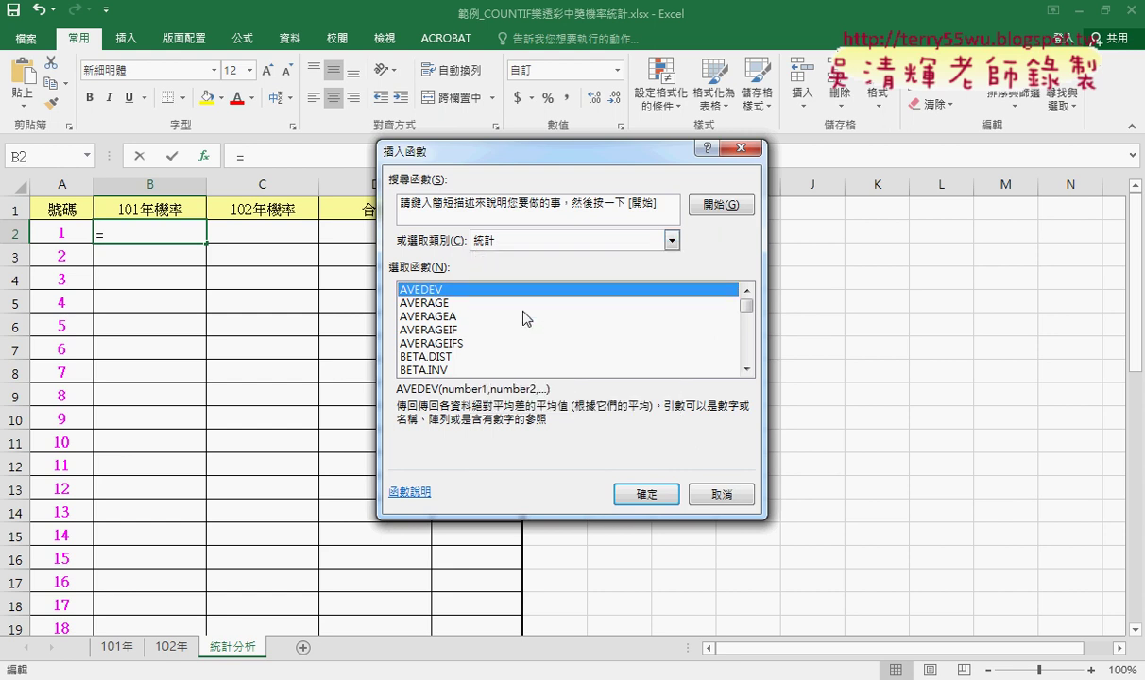
Scroll the statistical function list and select COUNTIF
left_click(747, 371)
left_click(747, 371)
left_click(747, 371)
left_click(746, 370)
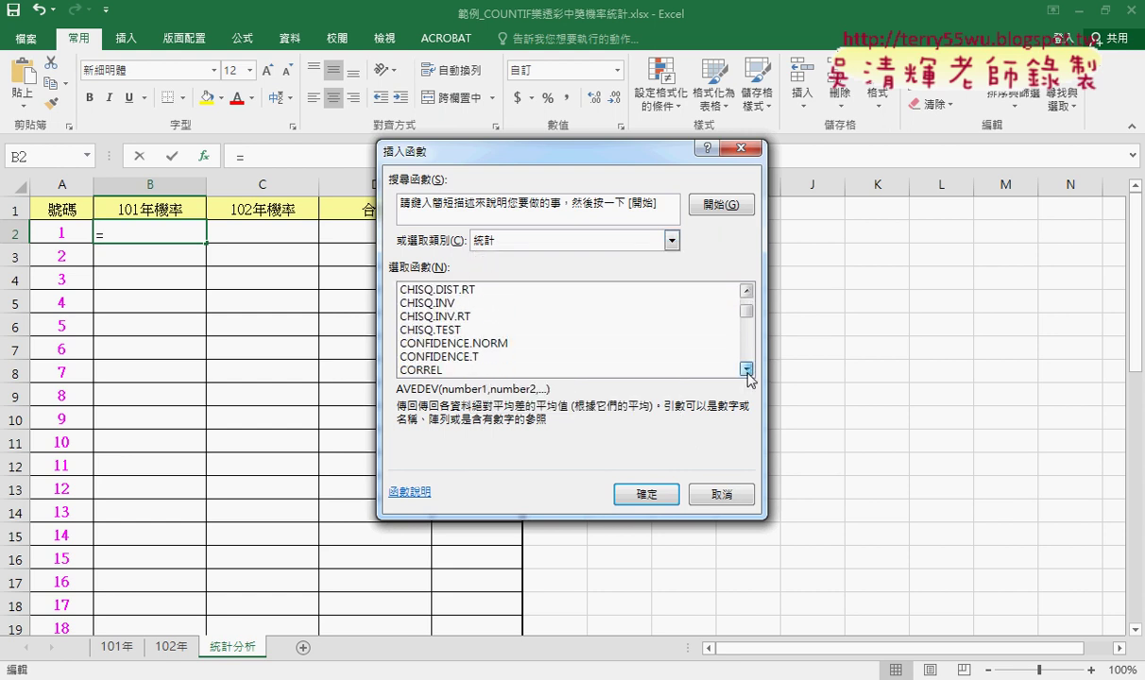
left_click(747, 370)
left_click(747, 370)
left_click(747, 371)
left_click(747, 370)
left_click(747, 370)
left_click(458, 343)
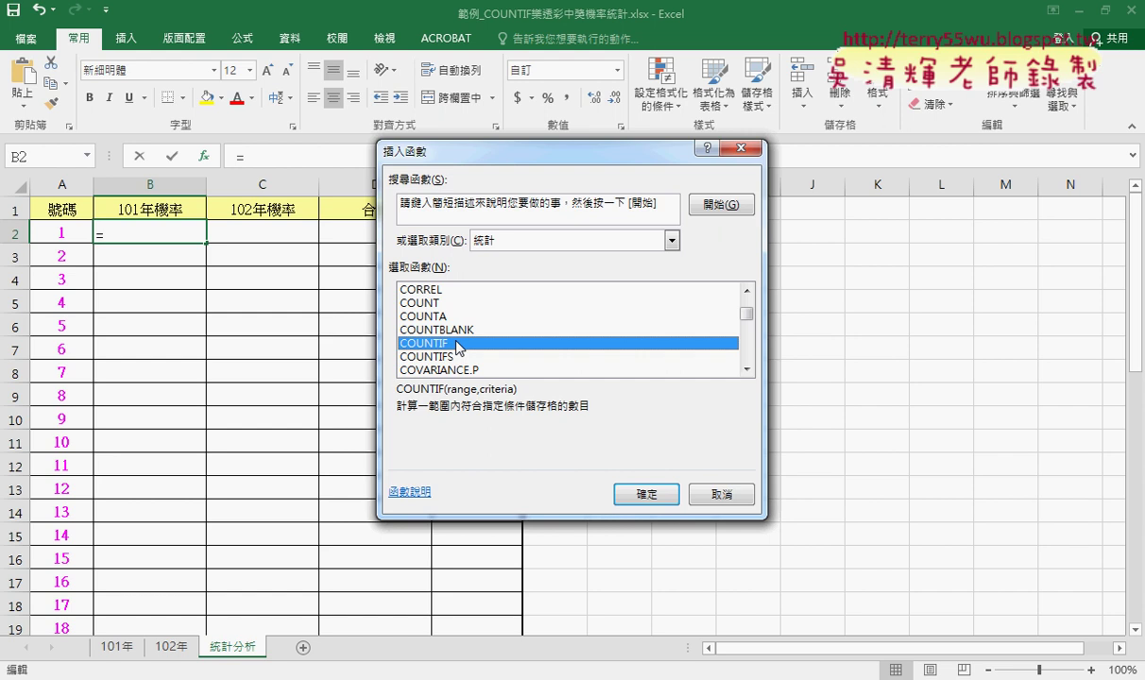
Bring up COUNTIF's Function Arguments with empty Range and Criteria, and move it off the headers
left_click(649, 495)
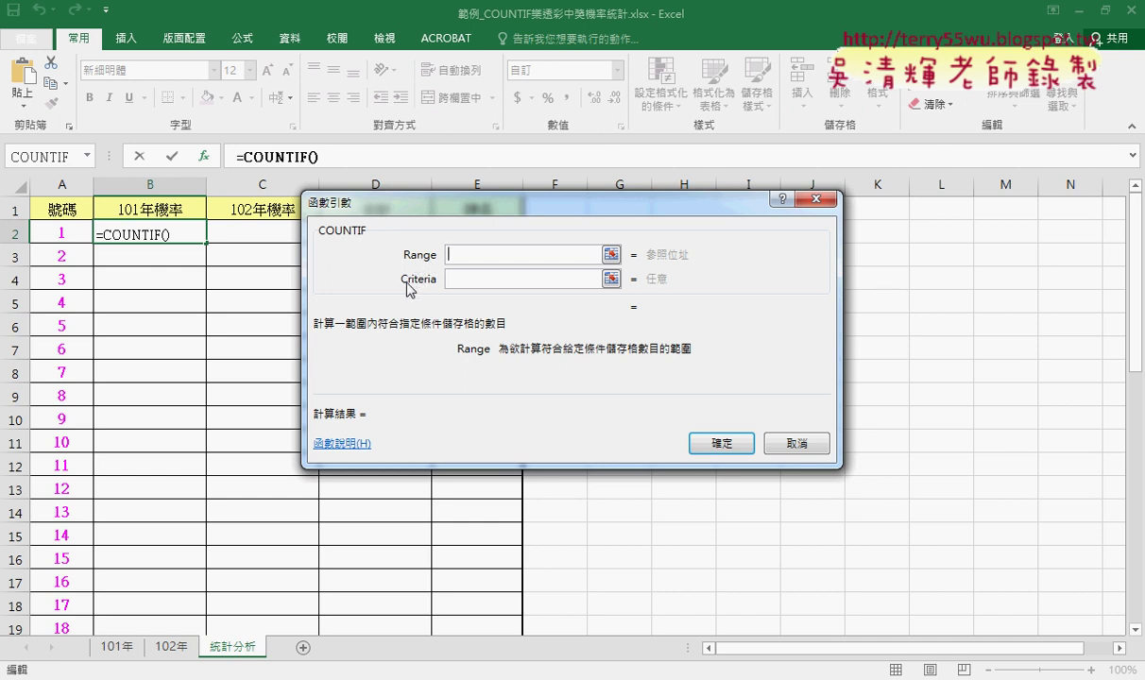
left_click(496, 280)
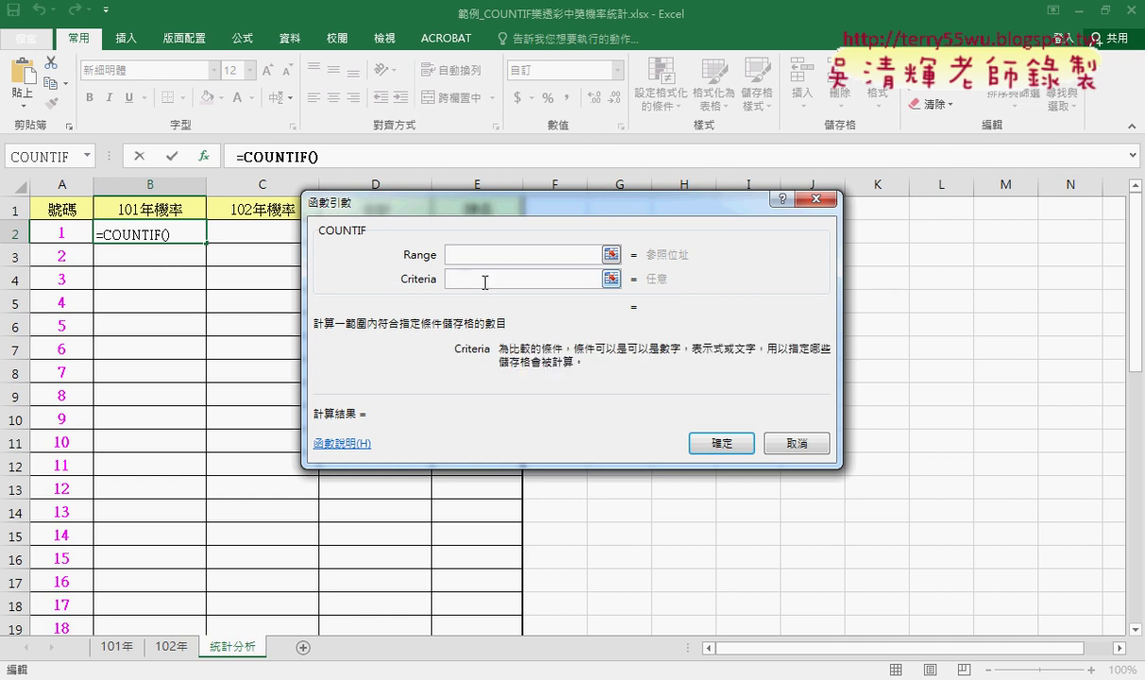
left_click(475, 257)
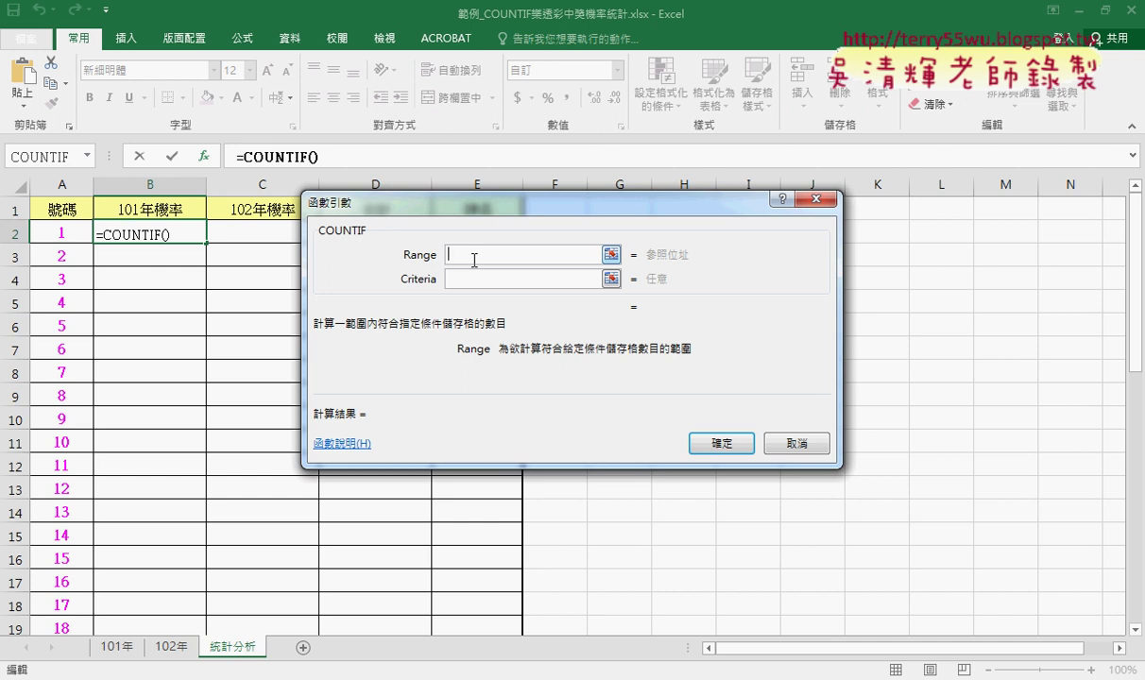
left_click_drag(480, 210, 585, 125)
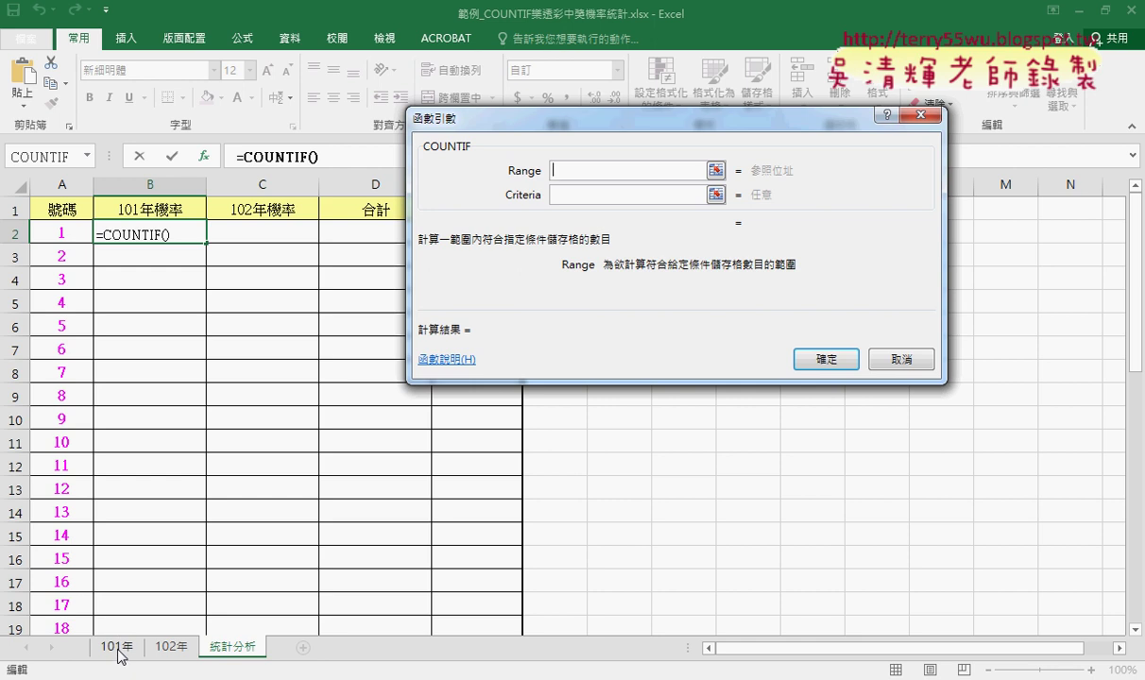
Try selecting the 101年 draw numbers from D2:J2 downward as the range, then cancel COUNTIF
left_click(118, 647)
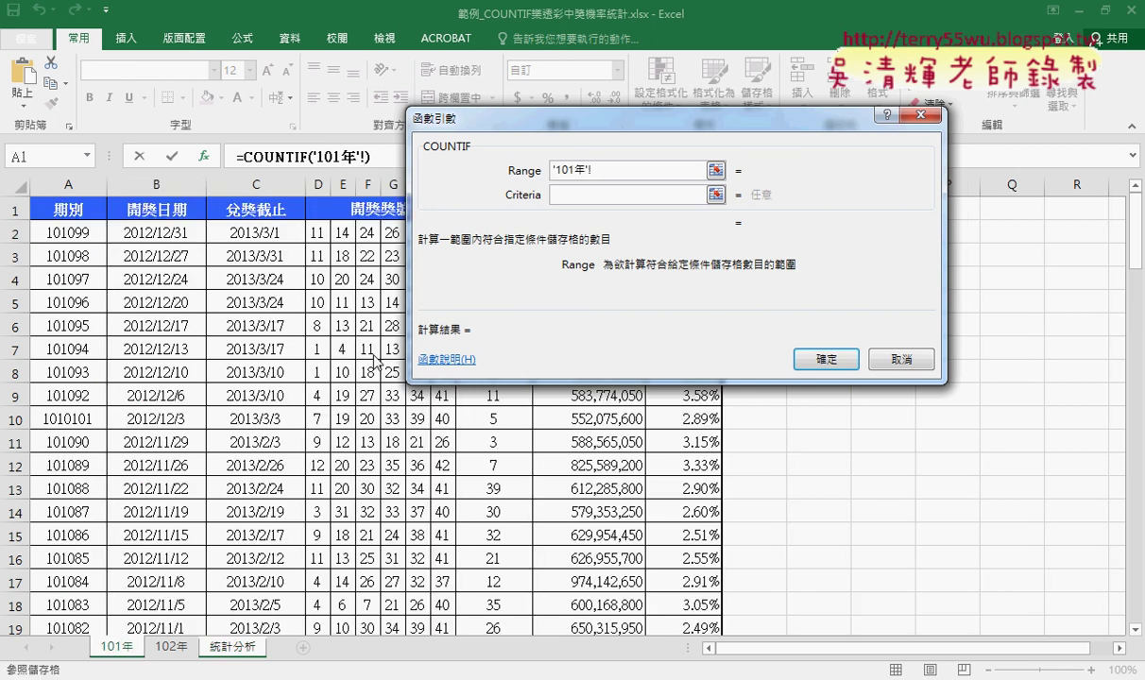
left_click_drag(581, 115, 692, 102)
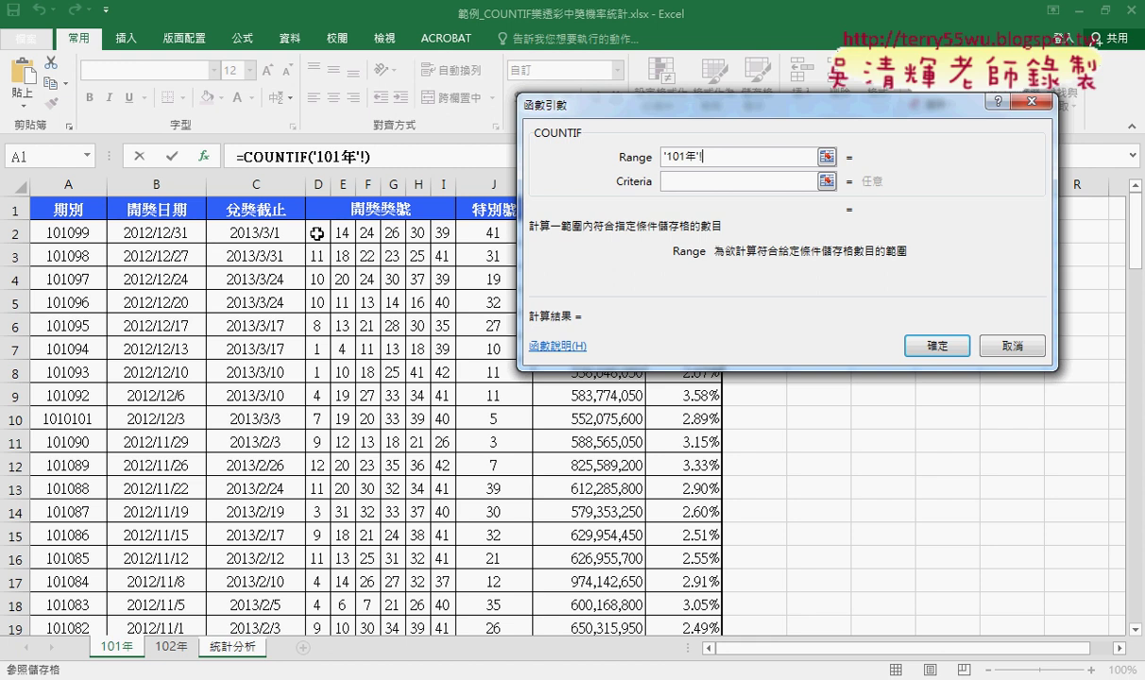
left_click_drag(319, 233, 499, 232)
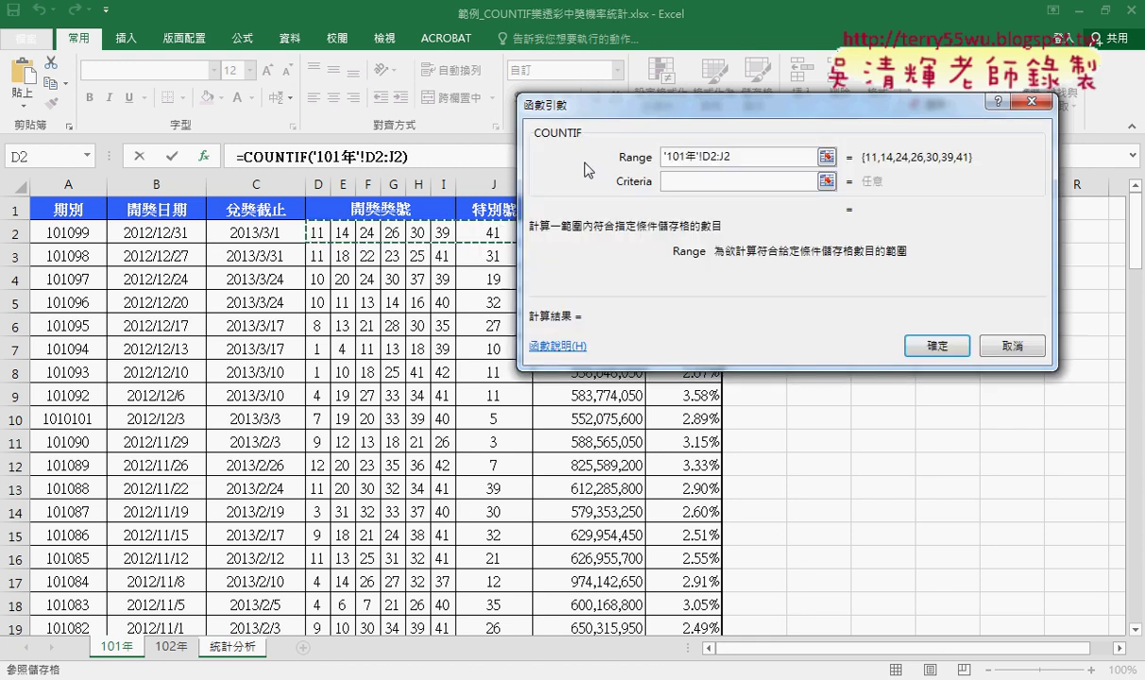
left_click_drag(636, 110, 729, 108)
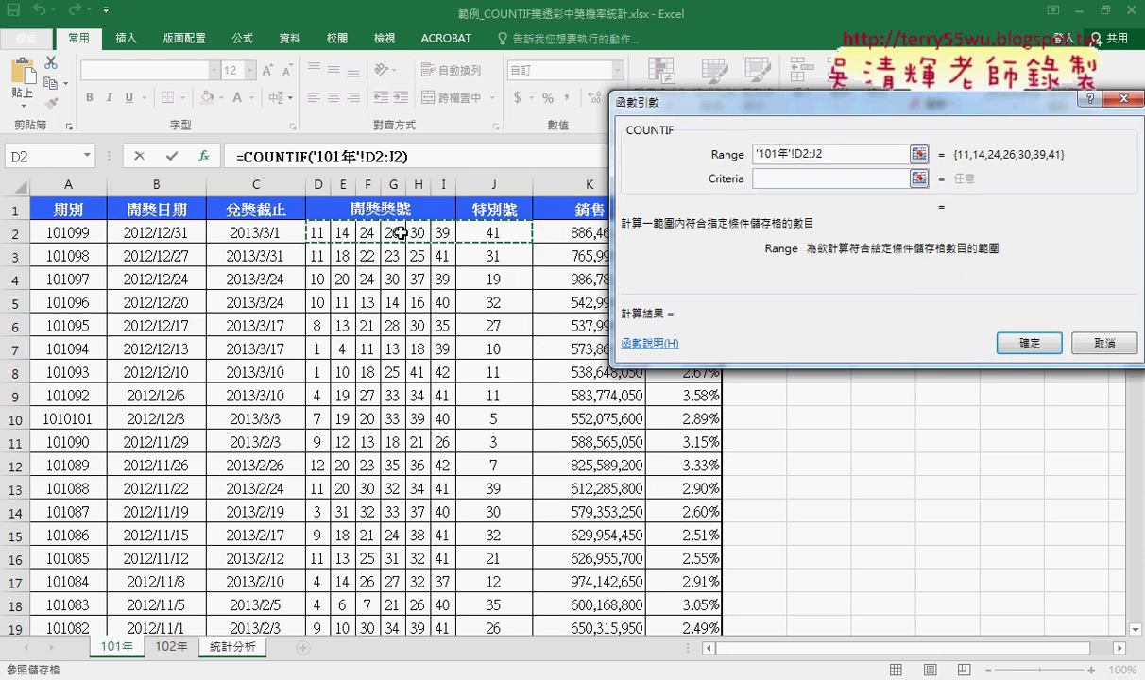
mouse_move(319, 232)
left_mouse_down()
mouse_move(503, 268)
mouse_move(503, 593)
mouse_move(529, 612)
mouse_move(498, 563)
mouse_move(508, 325)
mouse_move(503, 429)
mouse_move(414, 396)
mouse_move(475, 379)
mouse_move(505, 396)
left_mouse_up()
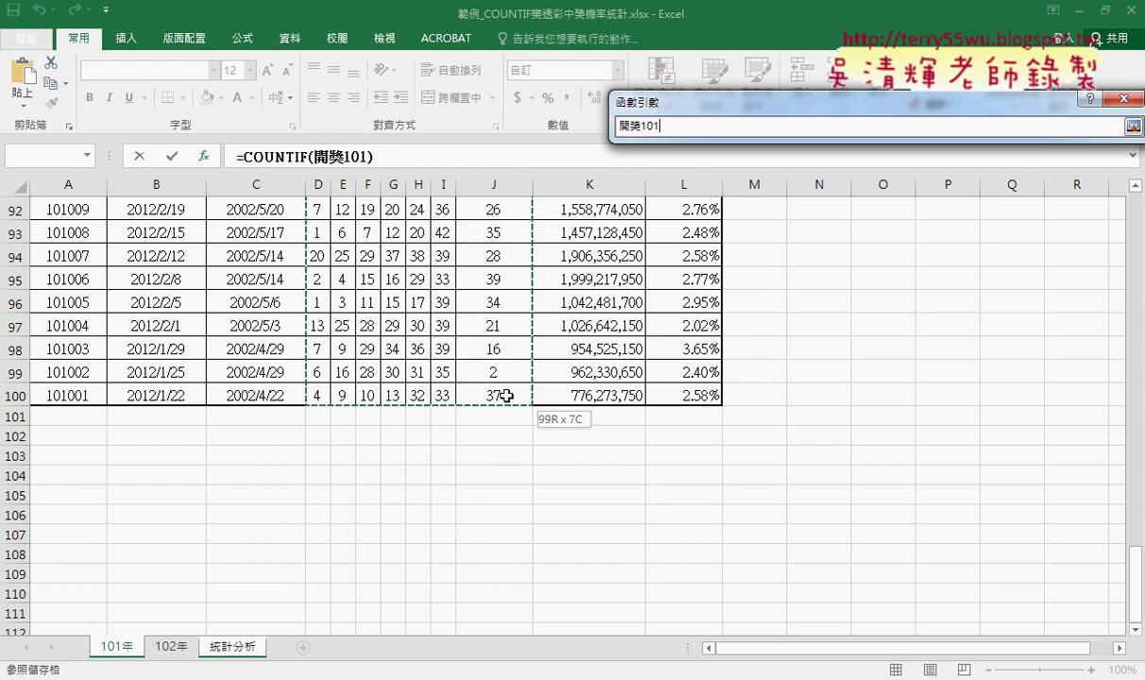
mouse_move(507, 396)
left_mouse_down()
mouse_move(504, 281)
mouse_move(505, 381)
mouse_move(506, 326)
left_mouse_up()
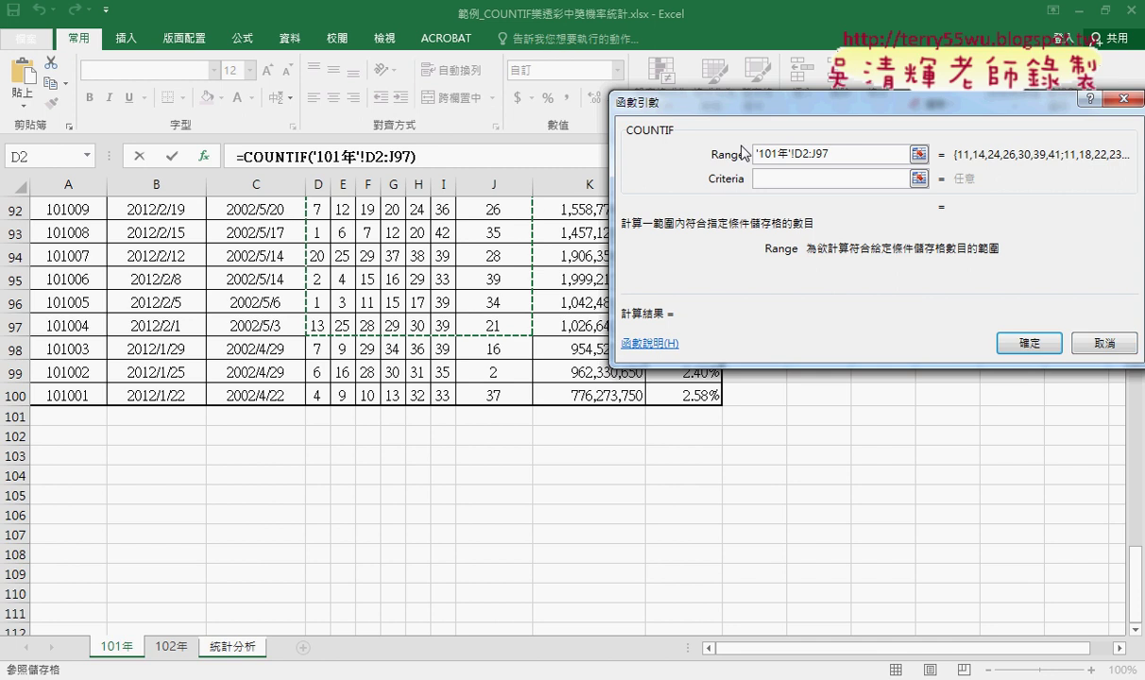
left_click(1104, 344)
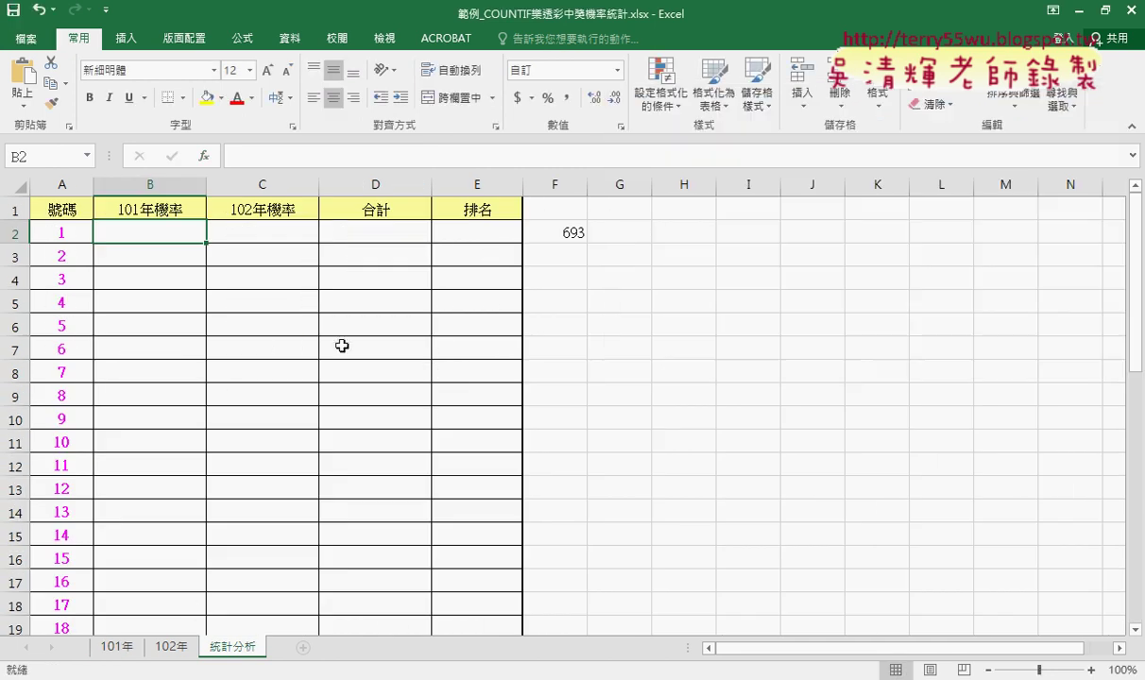
Back on the 101年 sheet, try selecting the draw numbers from D2:J2 to the last draw
left_click(120, 647)
scroll(440, 286, "up", 11)
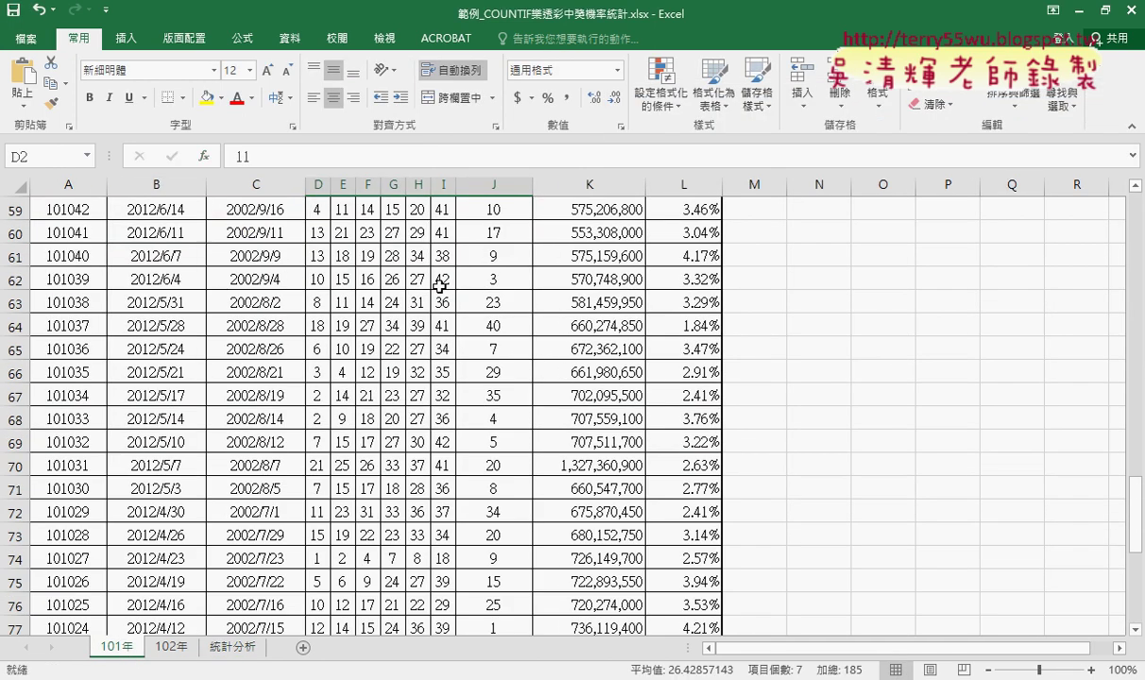
scroll(440, 286, "up", 10)
scroll(440, 285, "up", 3)
scroll(439, 285, "up", 7)
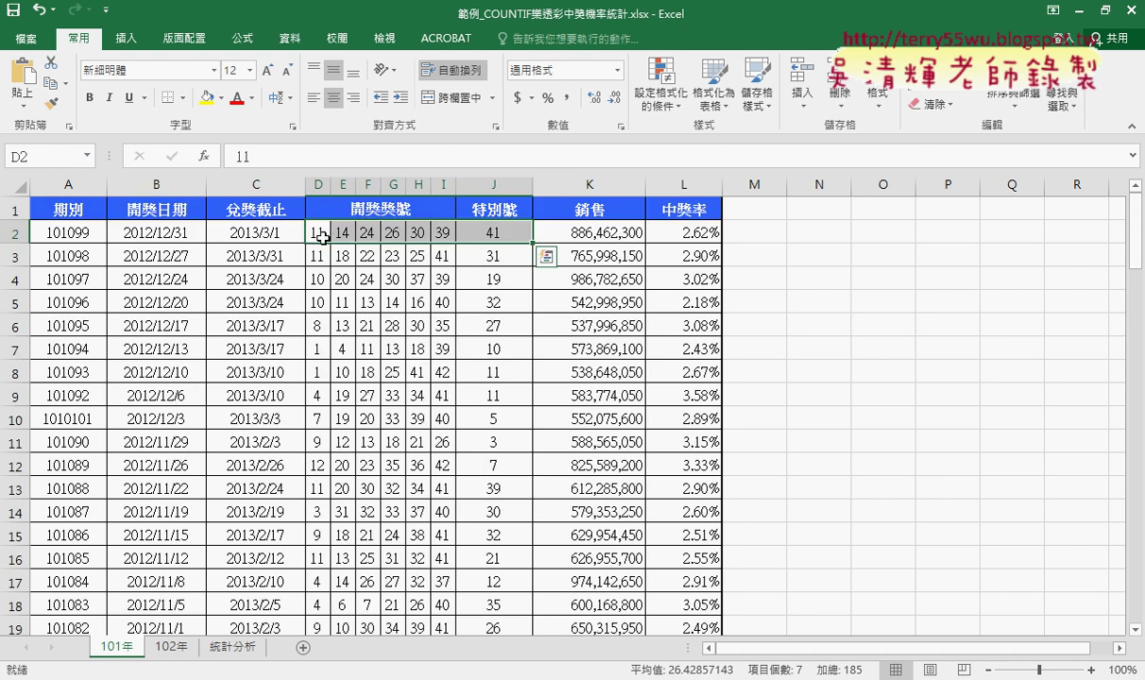
left_click_drag(323, 237, 519, 239)
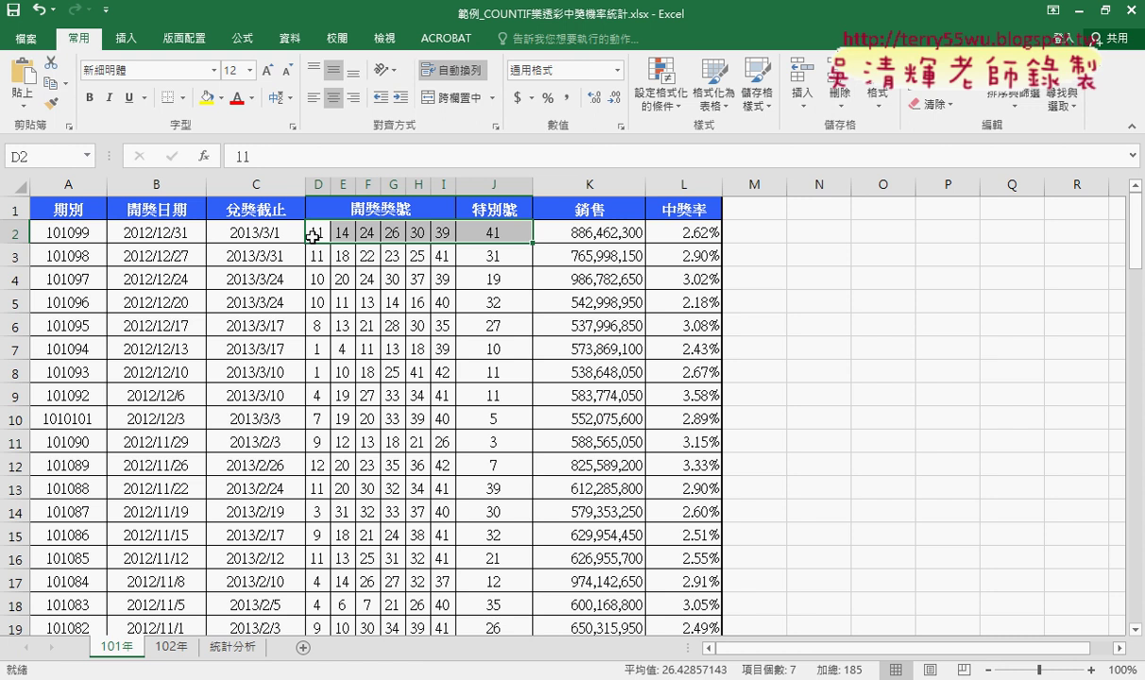
mouse_move(315, 232)
left_mouse_down()
mouse_move(496, 232)
mouse_move(516, 384)
mouse_move(503, 673)
left_mouse_up()
mouse_move(531, 597)
left_mouse_down()
mouse_move(532, 614)
mouse_move(511, 5)
mouse_move(510, 231)
left_mouse_up()
Select D2:J2 and extend it with Ctrl+Shift+Down to D2:J100, named 開獎101
left_click_drag(1137, 580, 1137, 222)
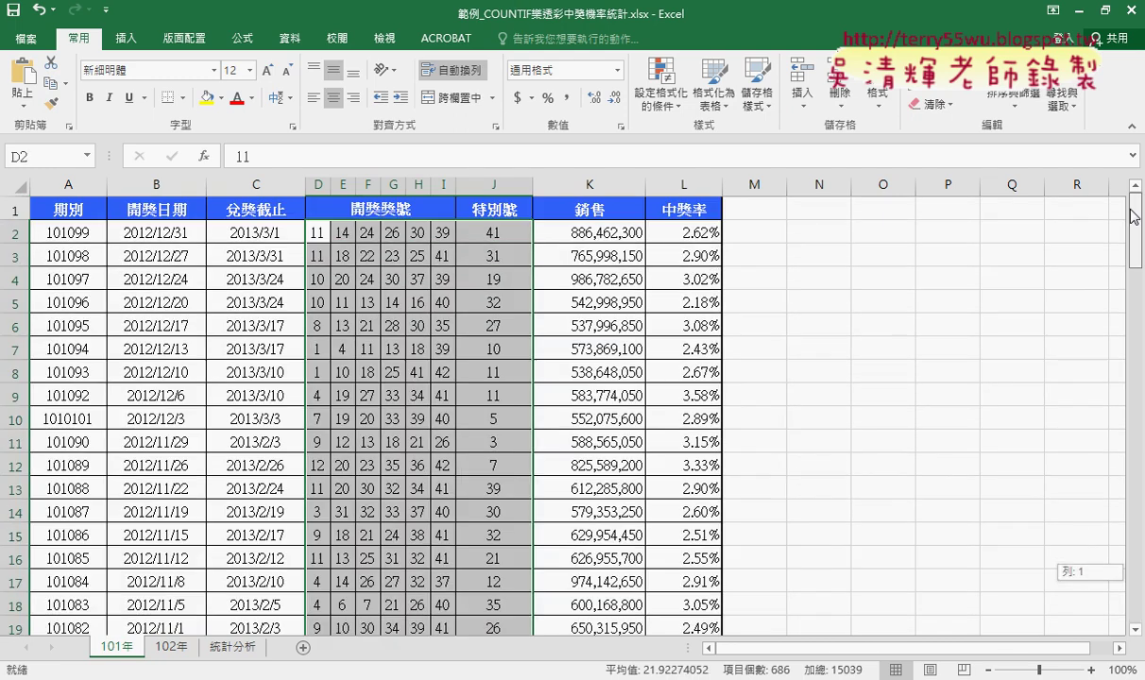
left_click_drag(318, 232, 502, 229)
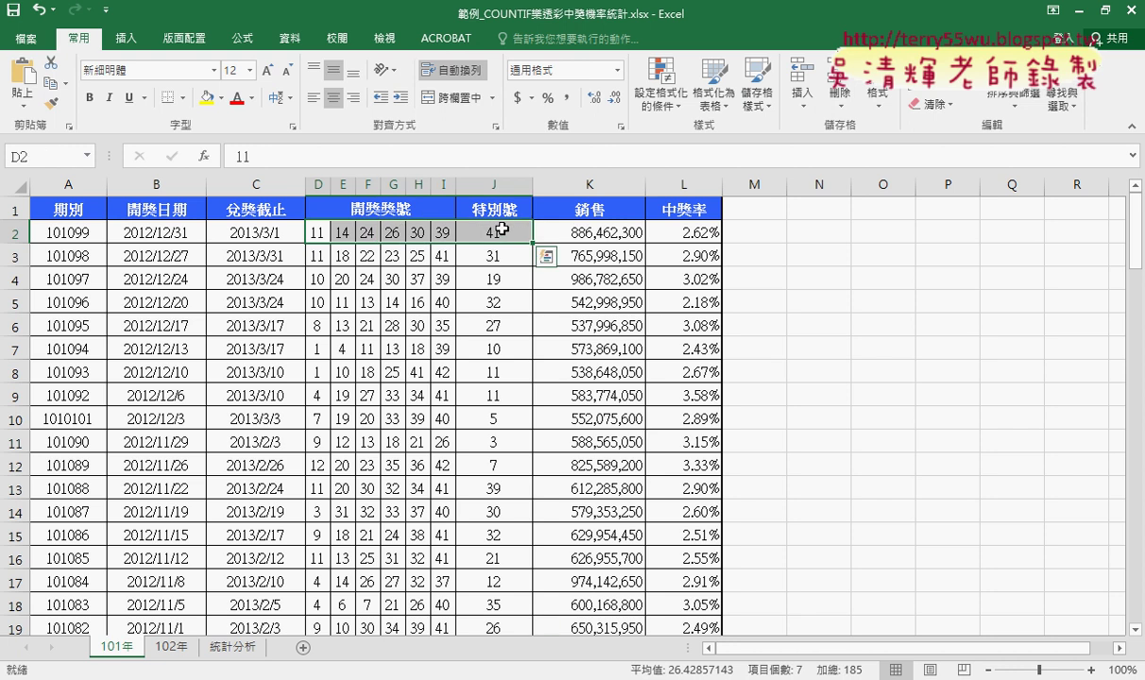
key("ctrl+shift+Down")
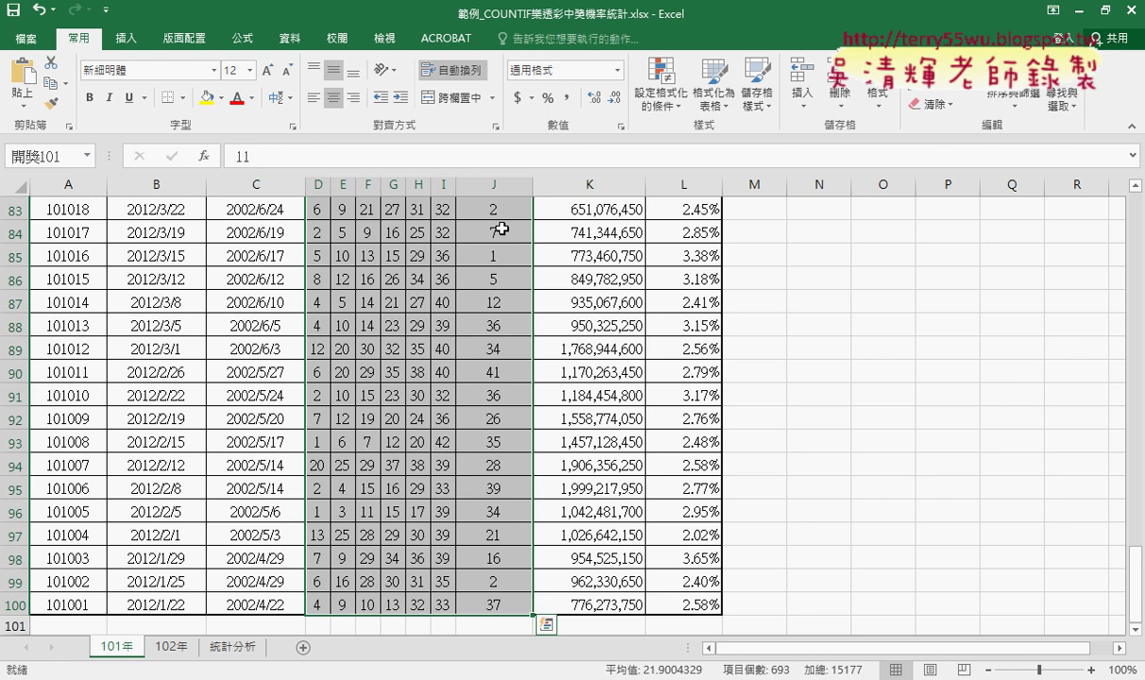
left_click_drag(1137, 579, 1138, 216)
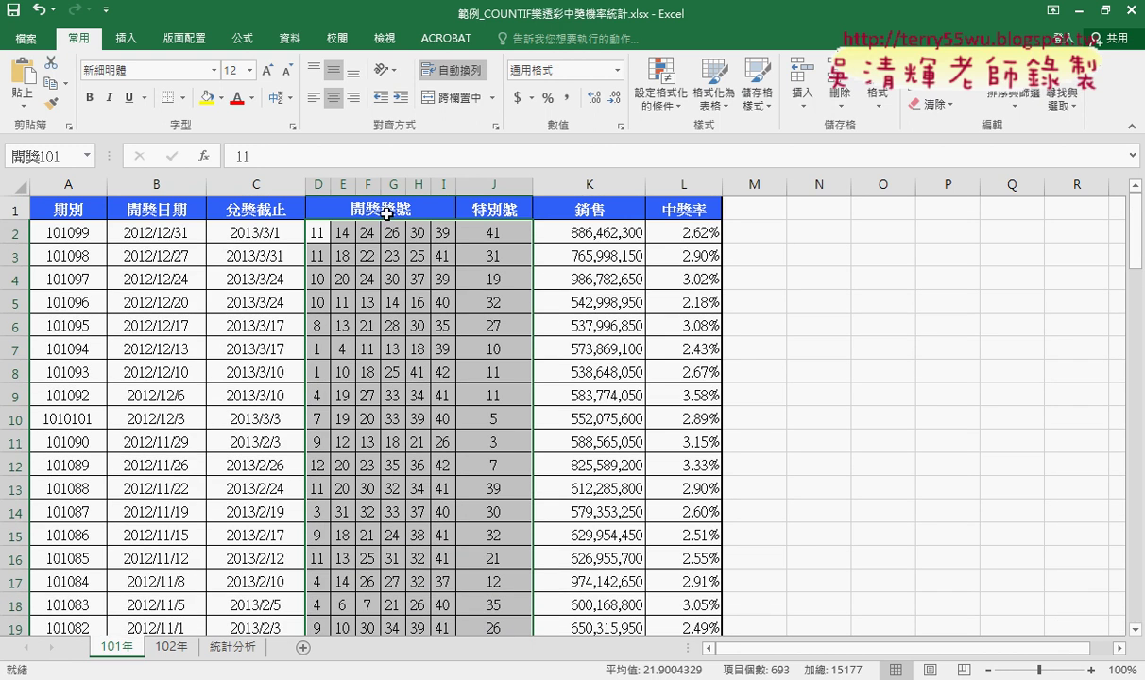
Reduce the selection to D2 and scroll through the draw rows
left_click(317, 233)
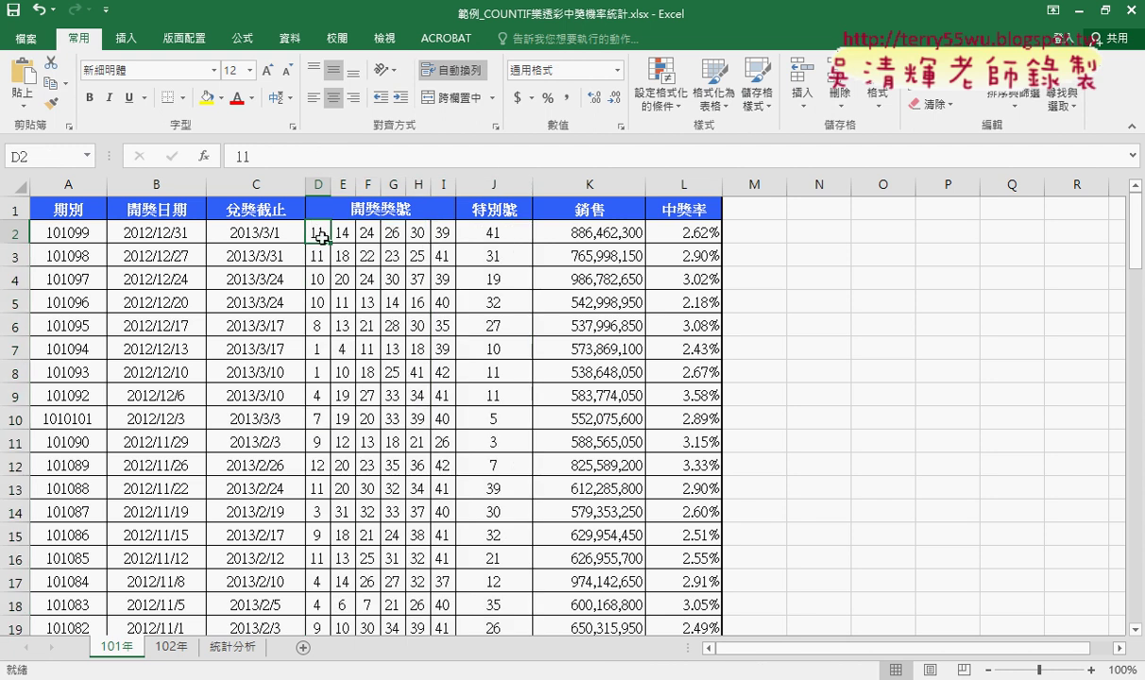
scroll(501, 437, "down", 4)
scroll(502, 439, "down", 8)
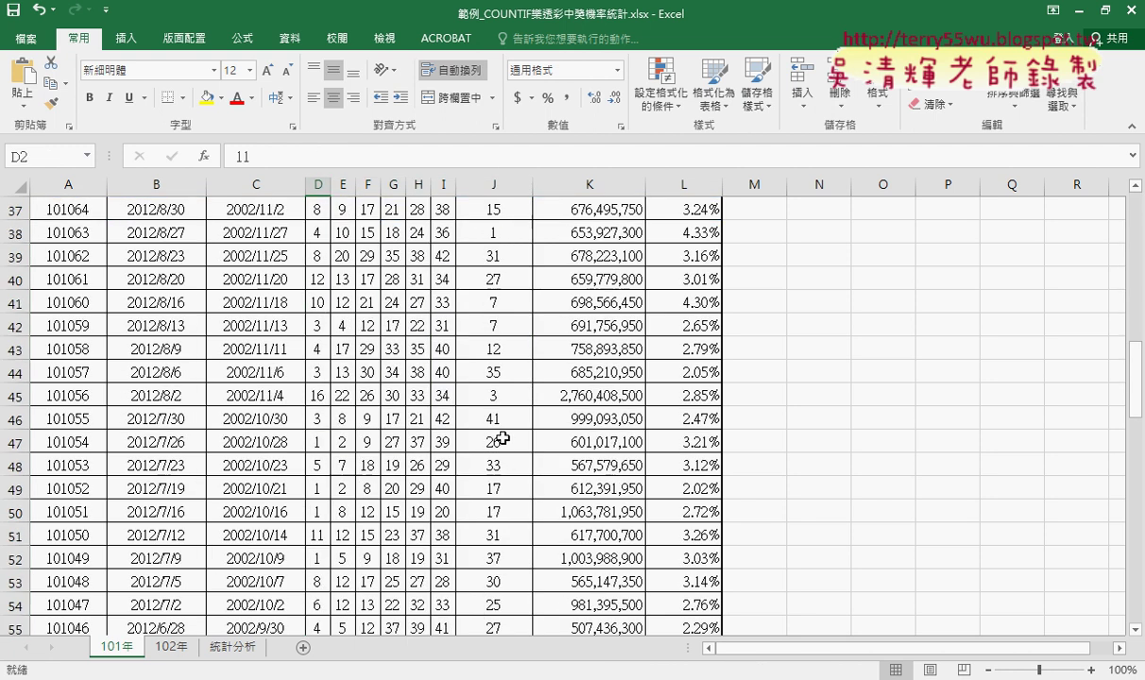
scroll(502, 437, "down", 9)
scroll(505, 435, "down", 8)
scroll(506, 432, "down", 4)
scroll(465, 244, "up", 3)
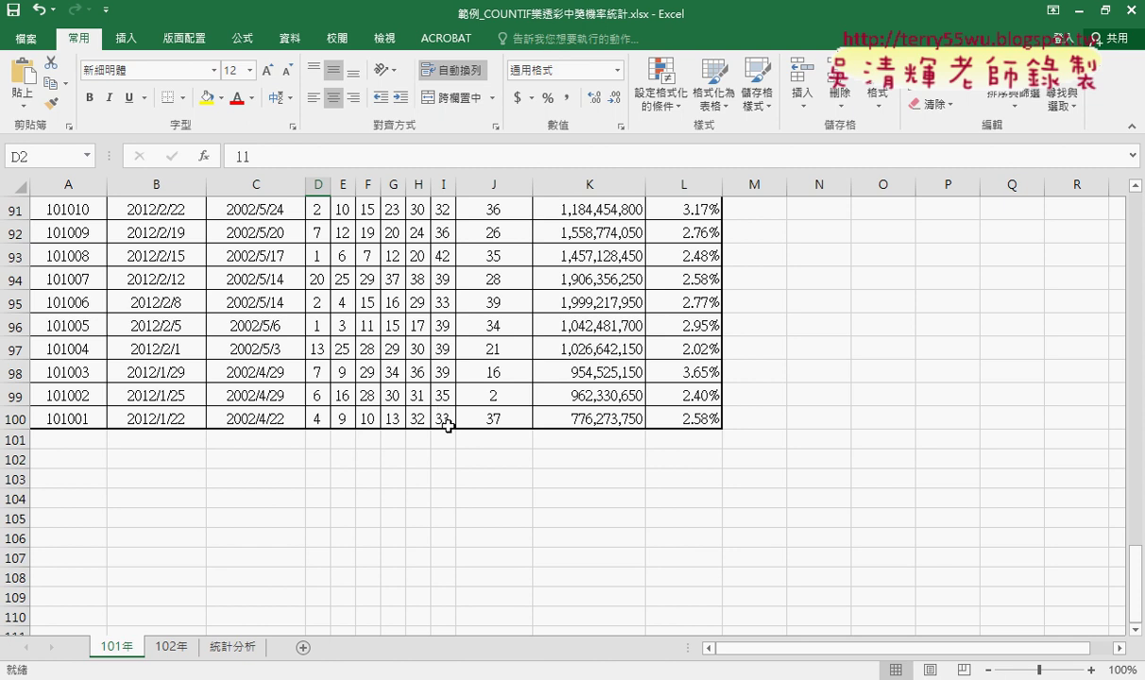
left_click(446, 421, "shift")
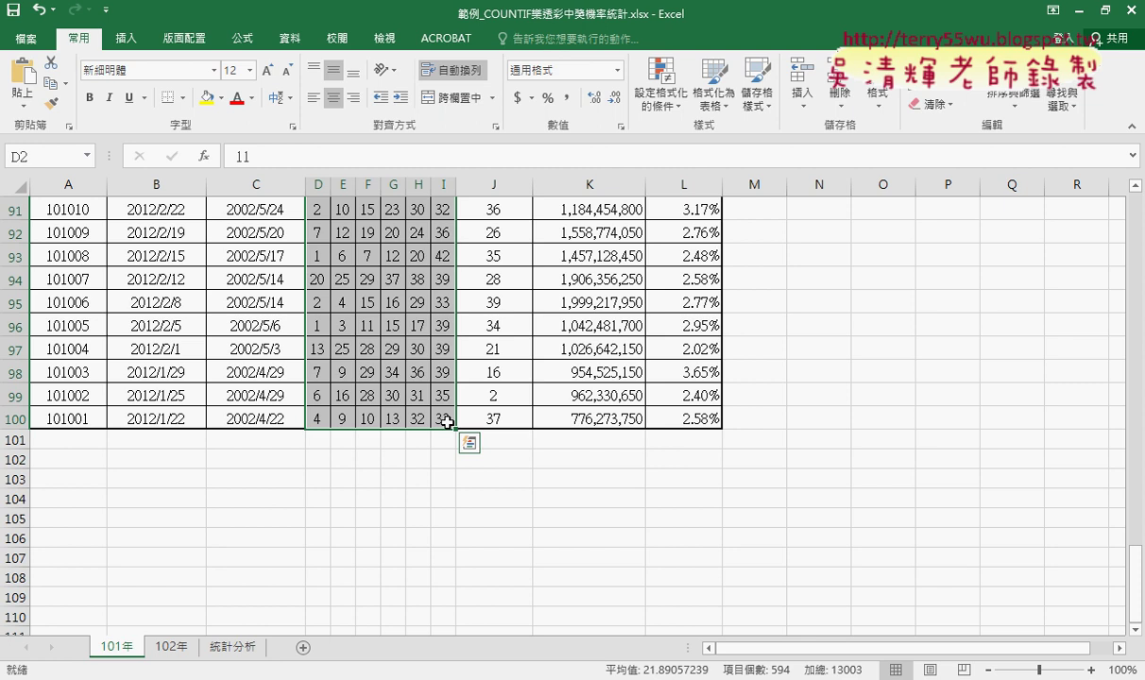
Select D2:I2 and extend it with Ctrl+Shift+Down to D2:I100
left_click_drag(1135, 567, 1141, 189)
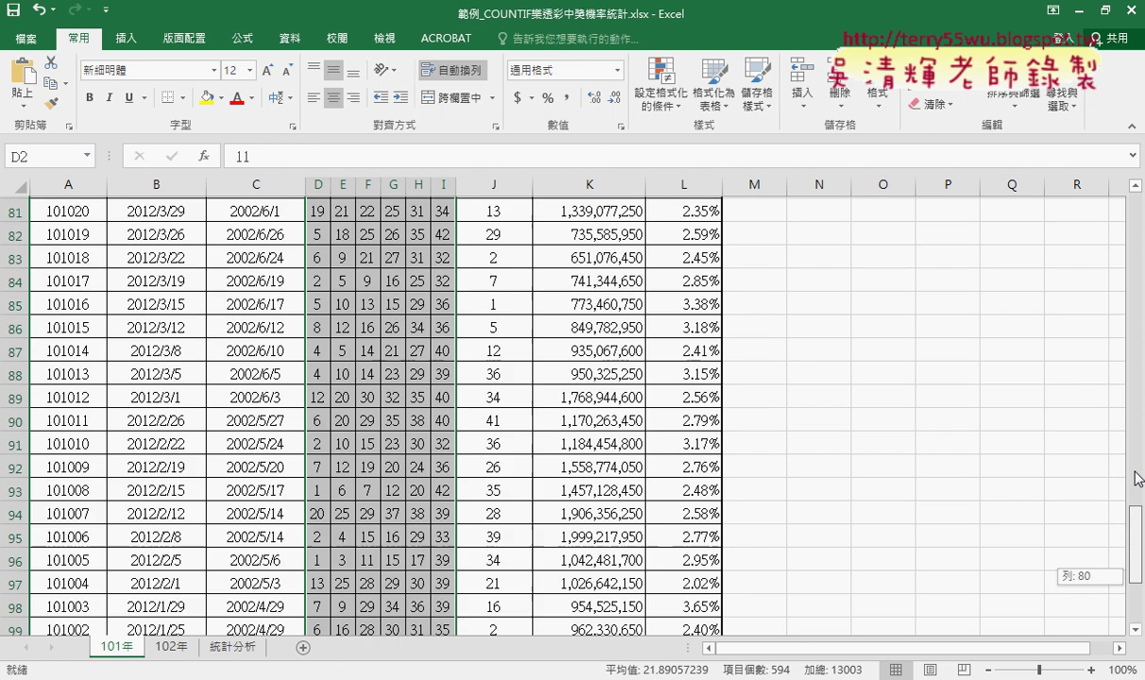
left_click_drag(317, 231, 442, 231)
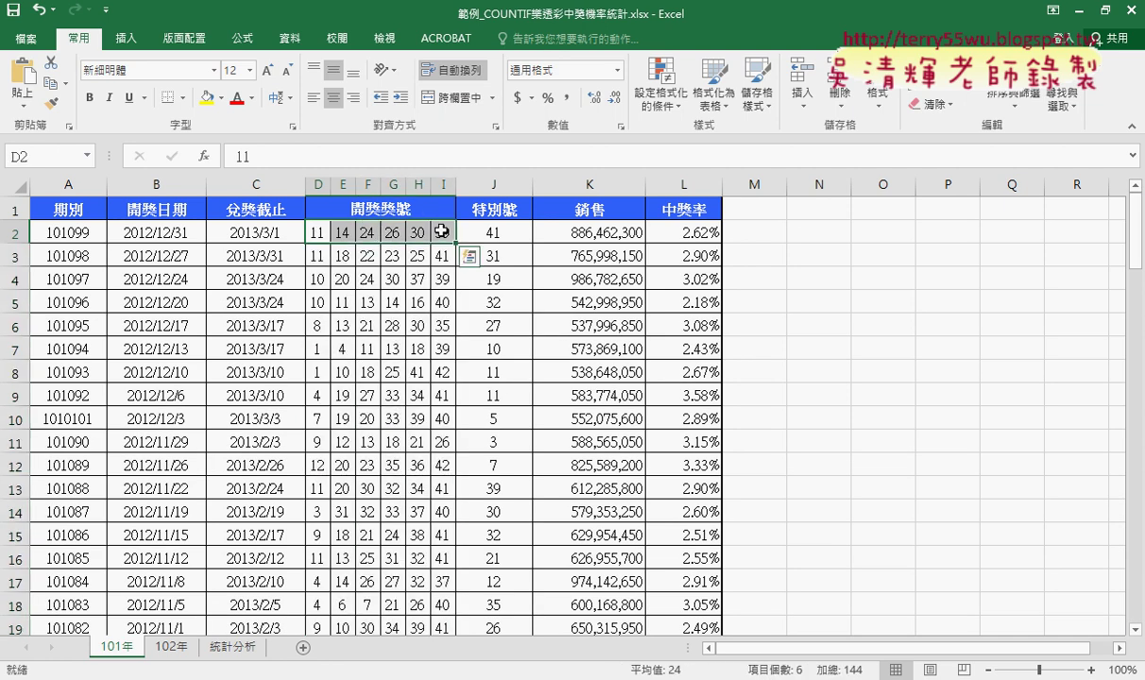
key("ctrl+shift+Down")
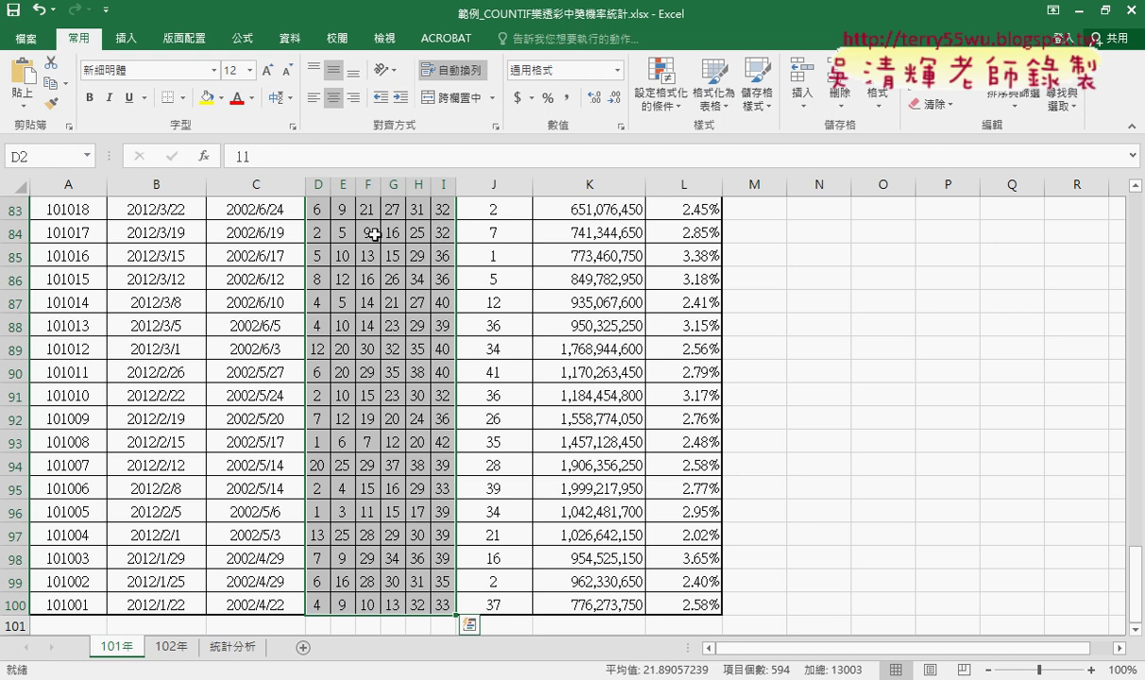
scroll(195, 323, "up", 9)
scroll(184, 189, "up", 6)
scroll(183, 250, "up", 12)
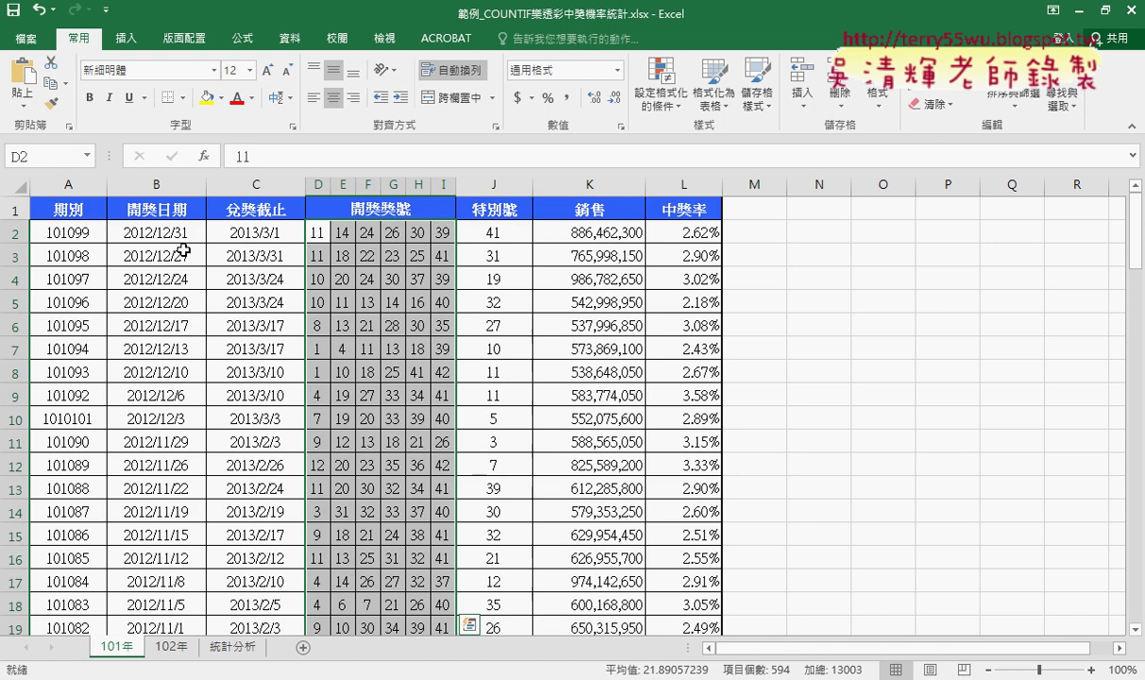
left_click(57, 154)
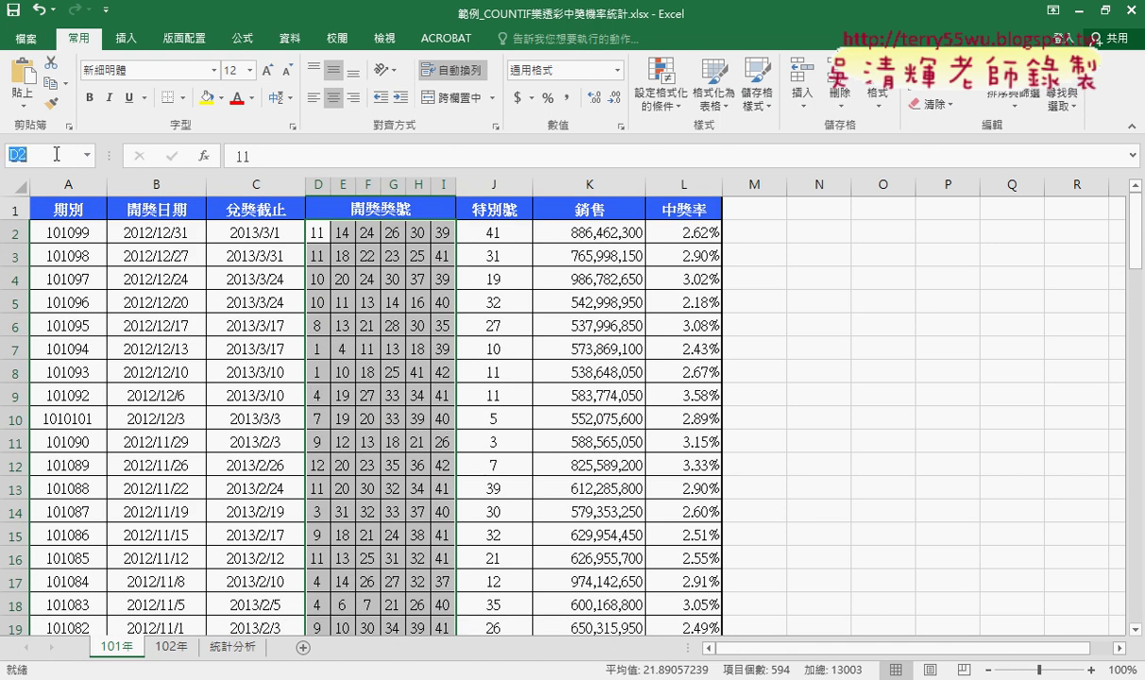
key("Escape")
left_click(41, 152)
type("101")
key("Return")
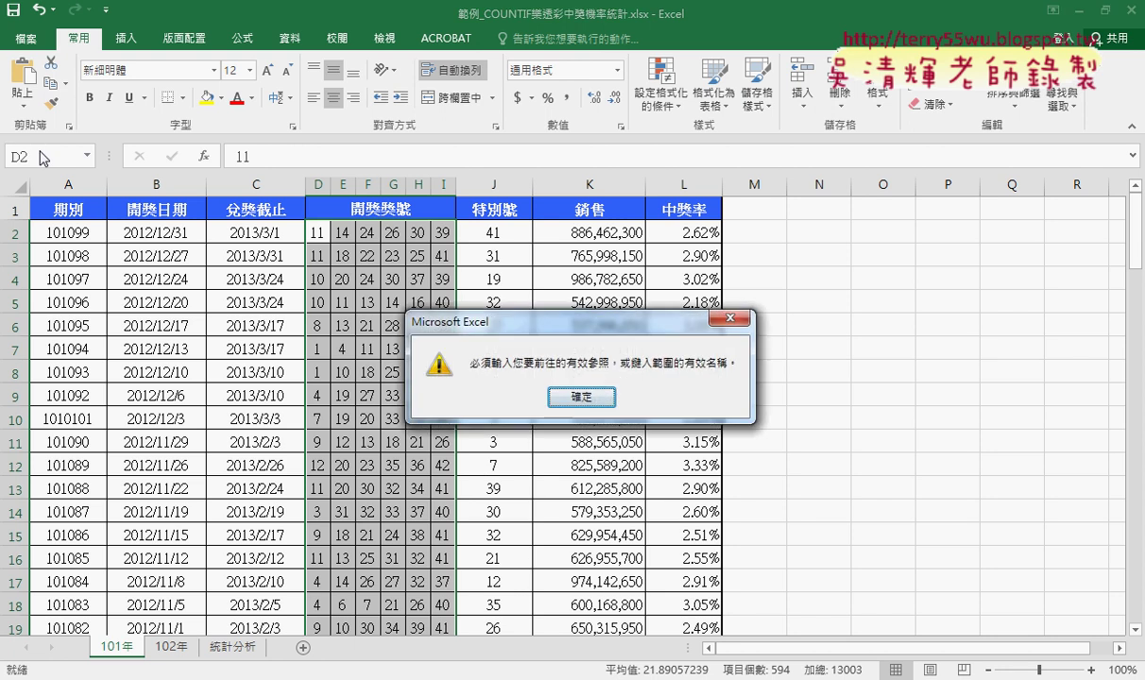
left_click(584, 395)
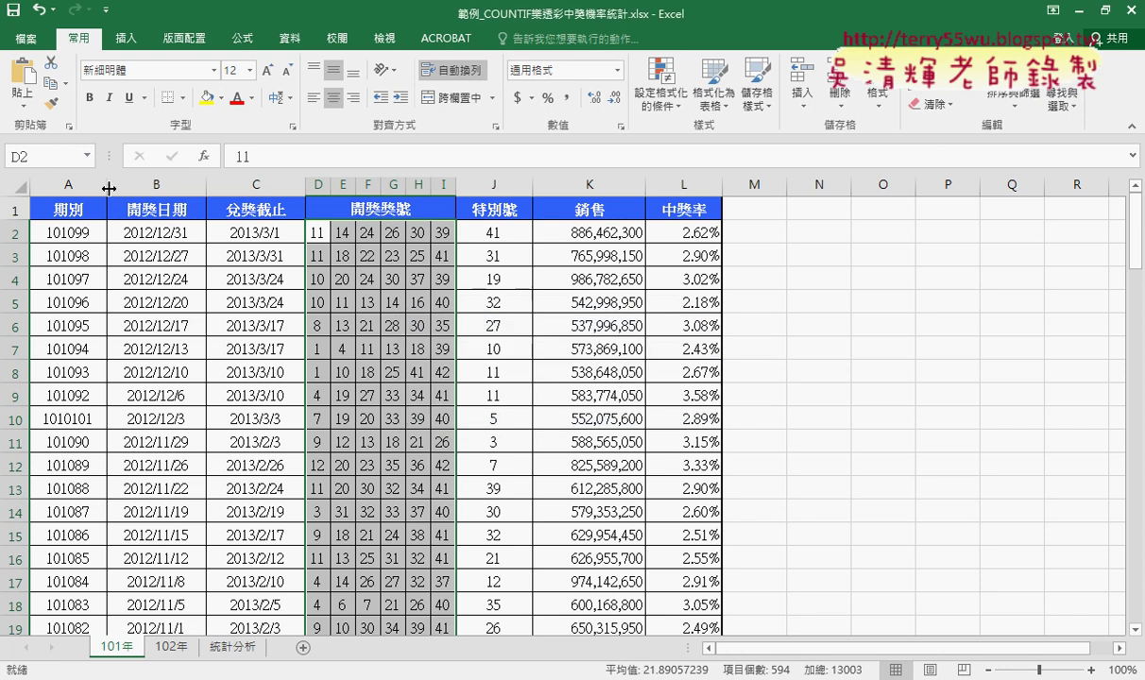
left_click(37, 156)
type("k")
Enter 開獎101 in the Name Box using Chinese input, then verify the name
left_click(319, 232)
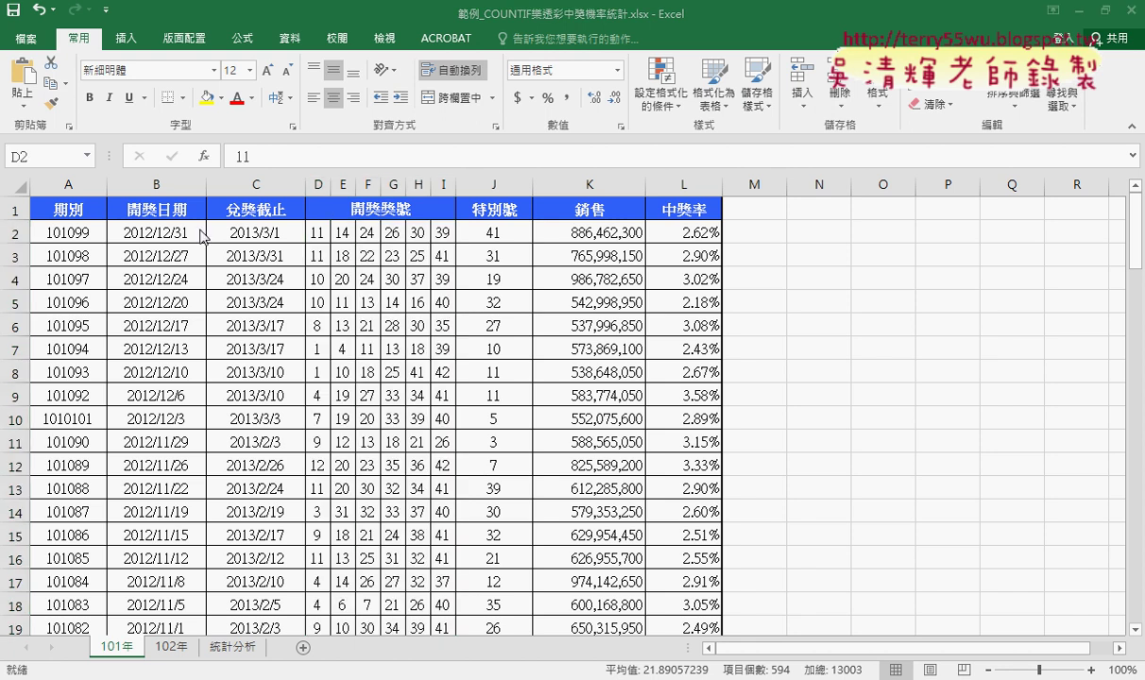
key("super+space")
key("super+space")
left_click(51, 157)
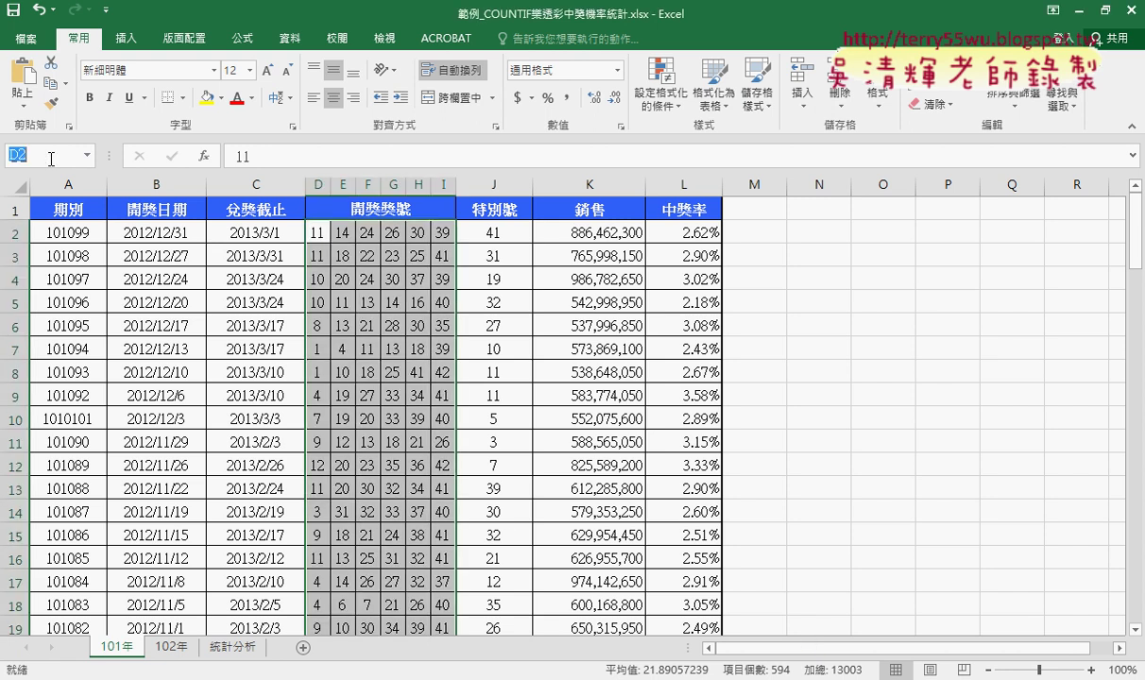
type("1")
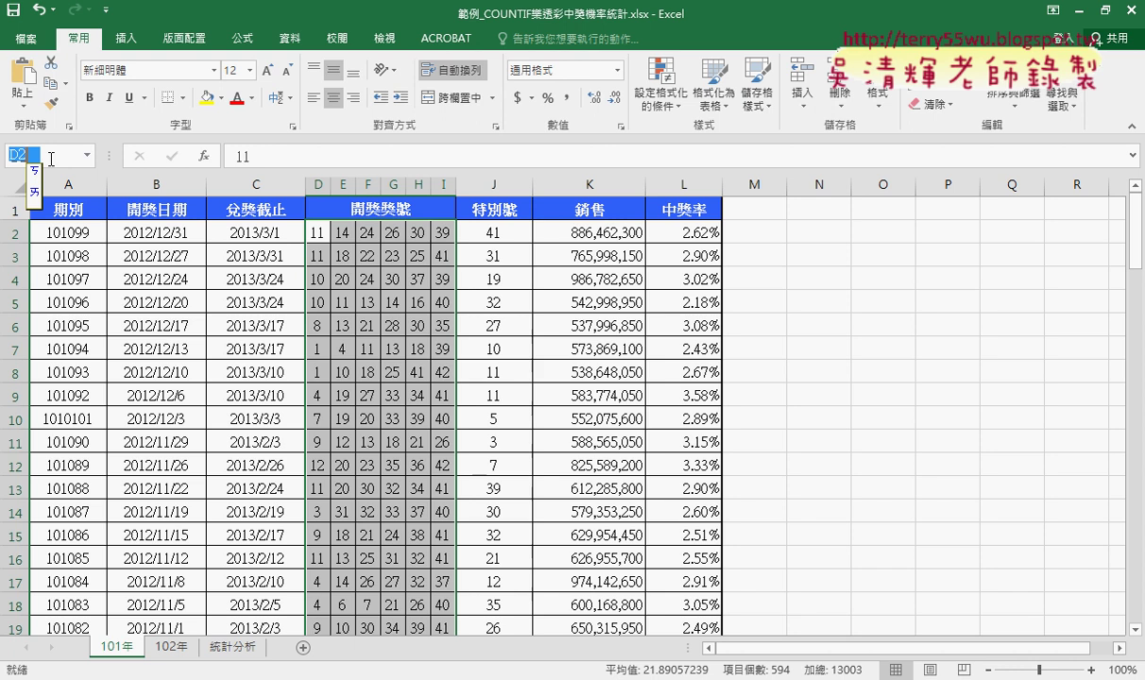
key("space")
type("ru;")
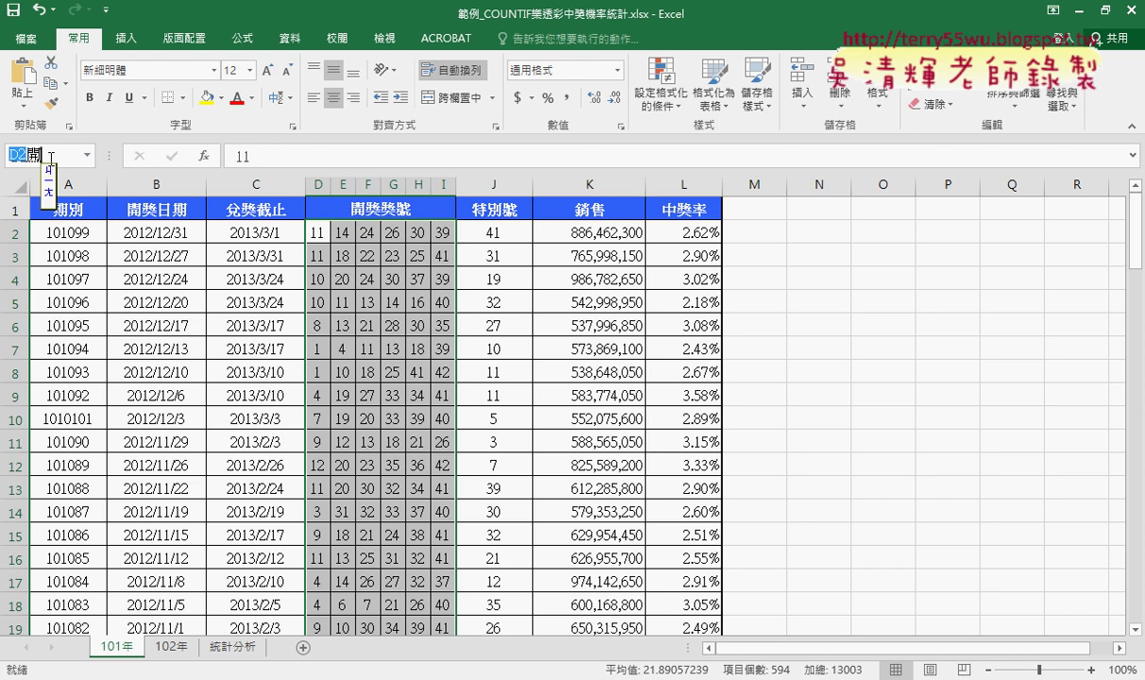
type("3")
key("Delete")
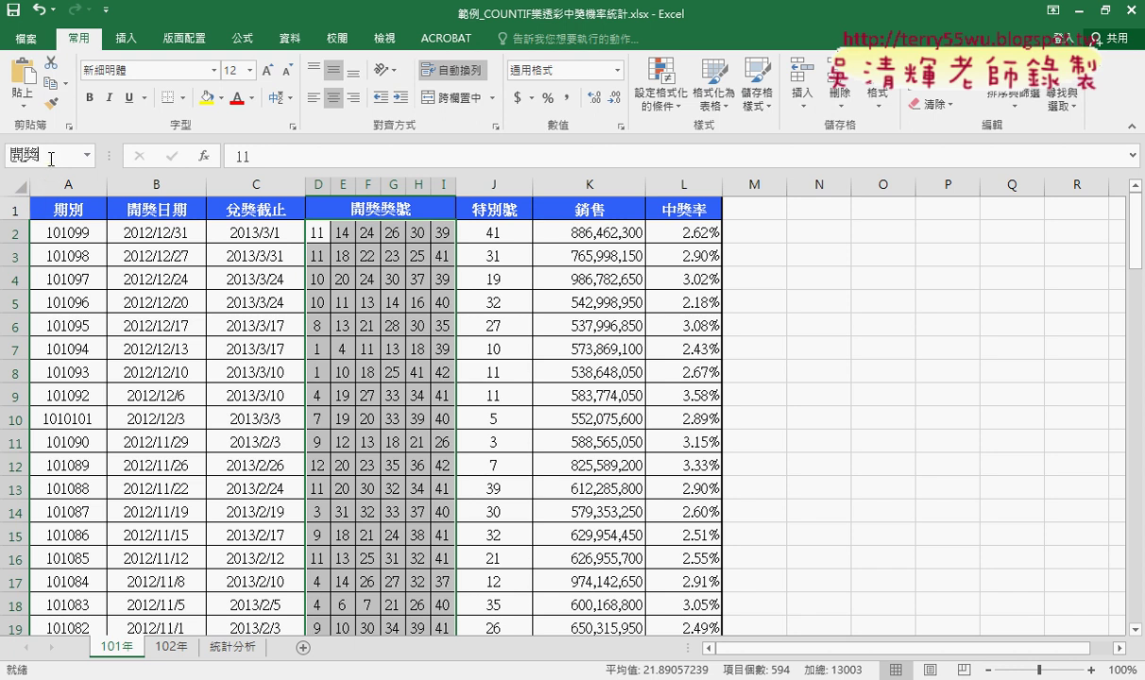
type("01")
key("Return")
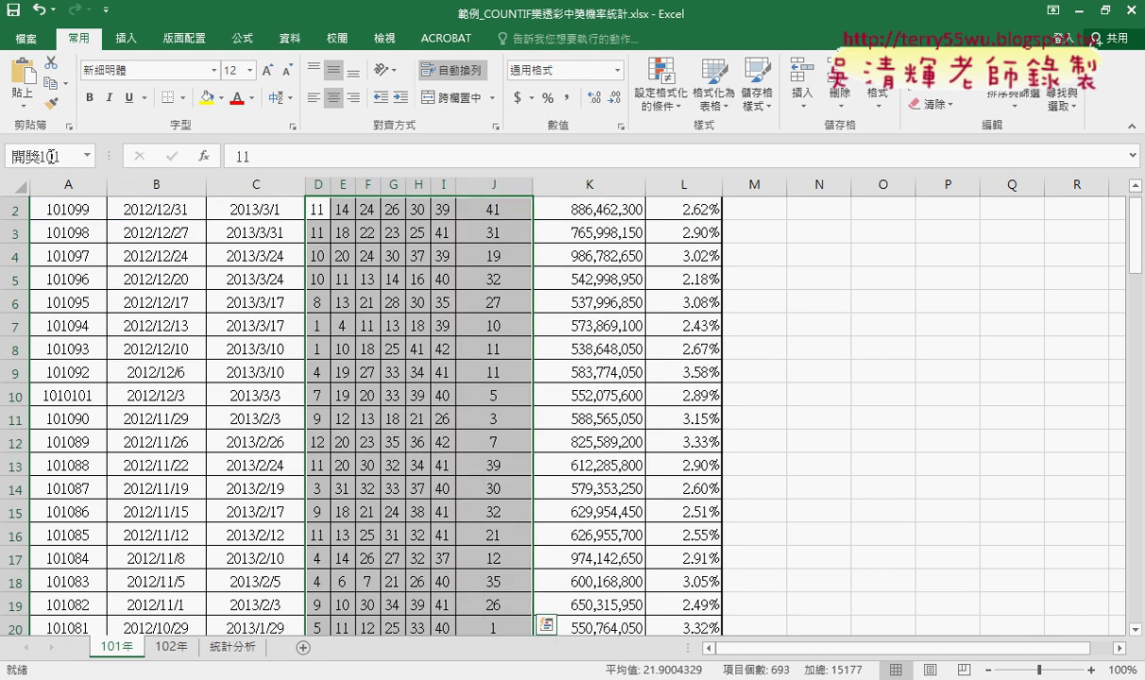
left_click(50, 157)
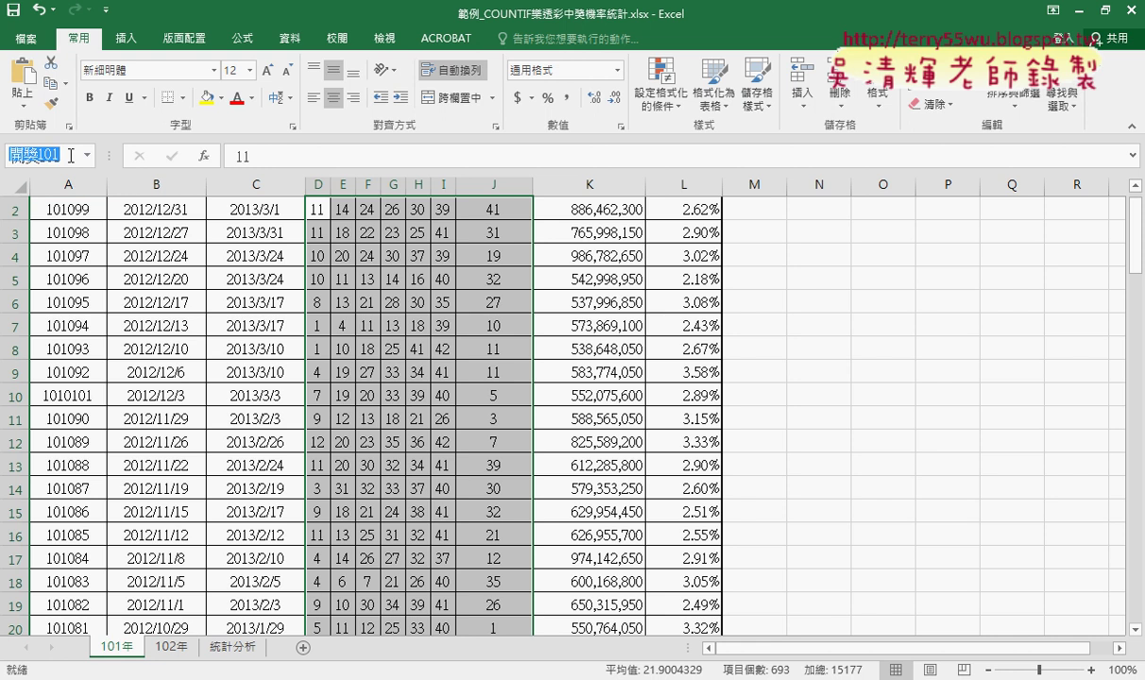
Select the 102年 draw block from D2 down to check the 開獎102 range
left_click(176, 648)
left_click(390, 437)
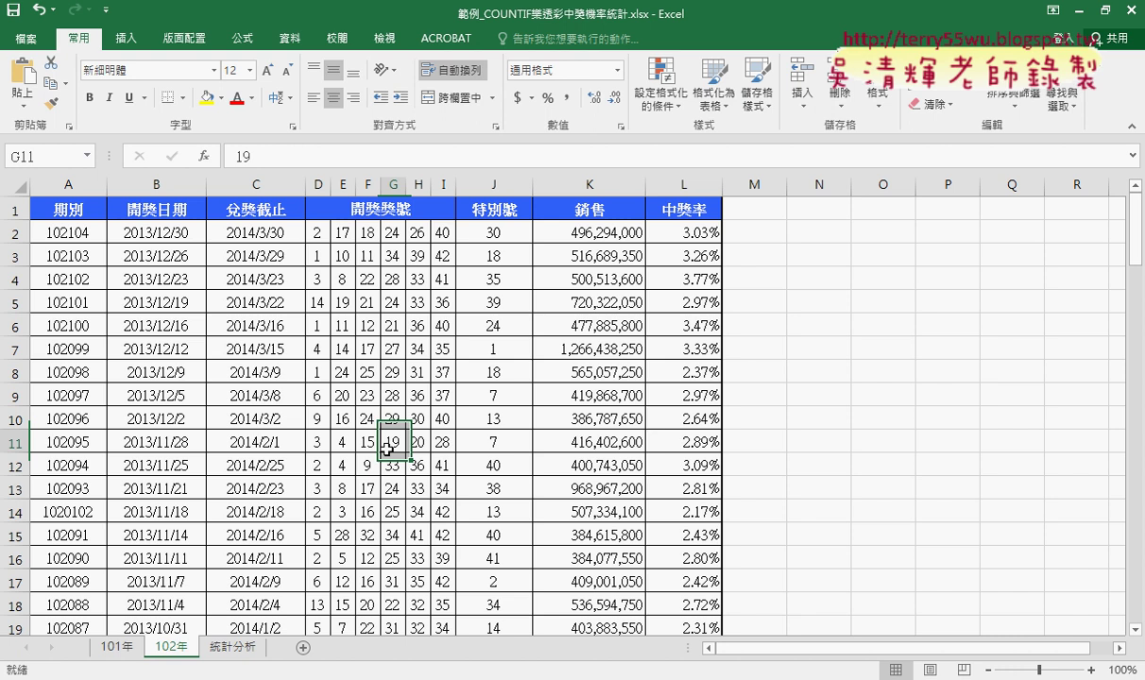
left_click(320, 233)
left_click_drag(320, 234, 511, 615)
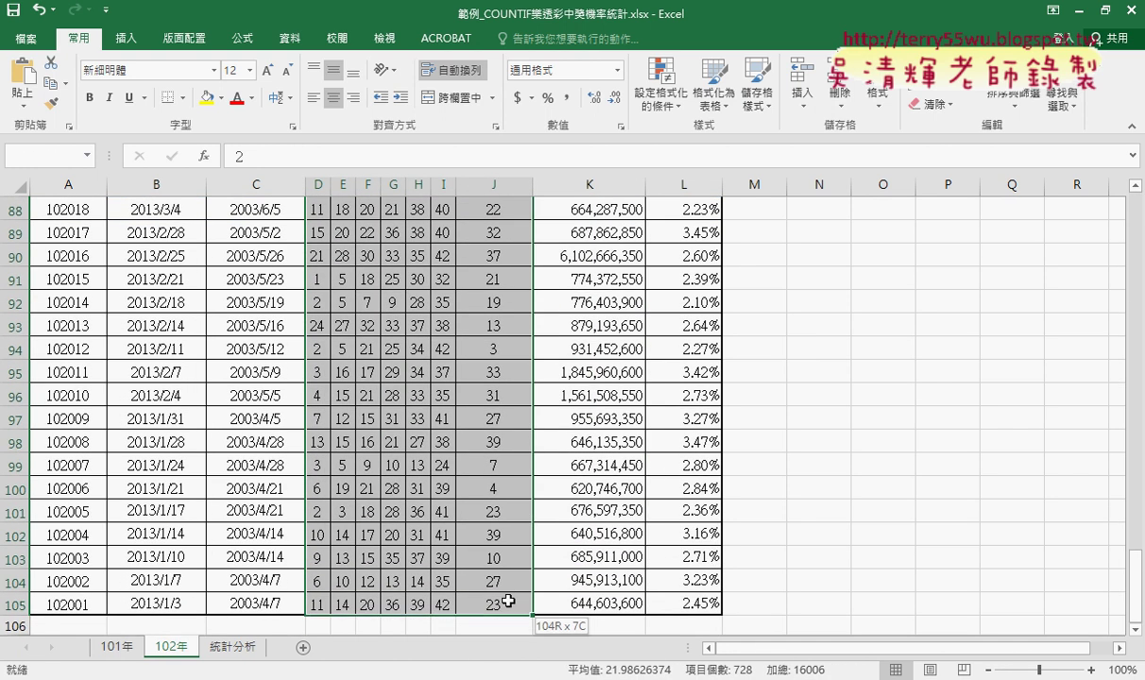
left_click_drag(512, 615, 512, 600)
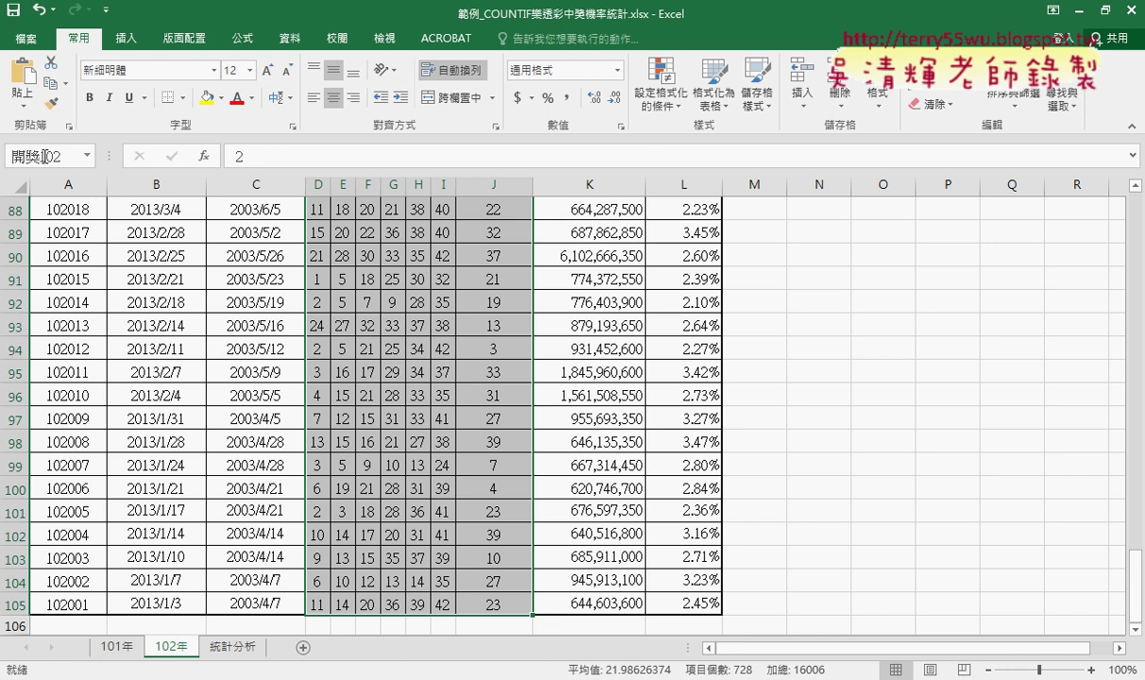
Move between the 101年 and 102年 sheets, then return to 統計分析
left_click(118, 648)
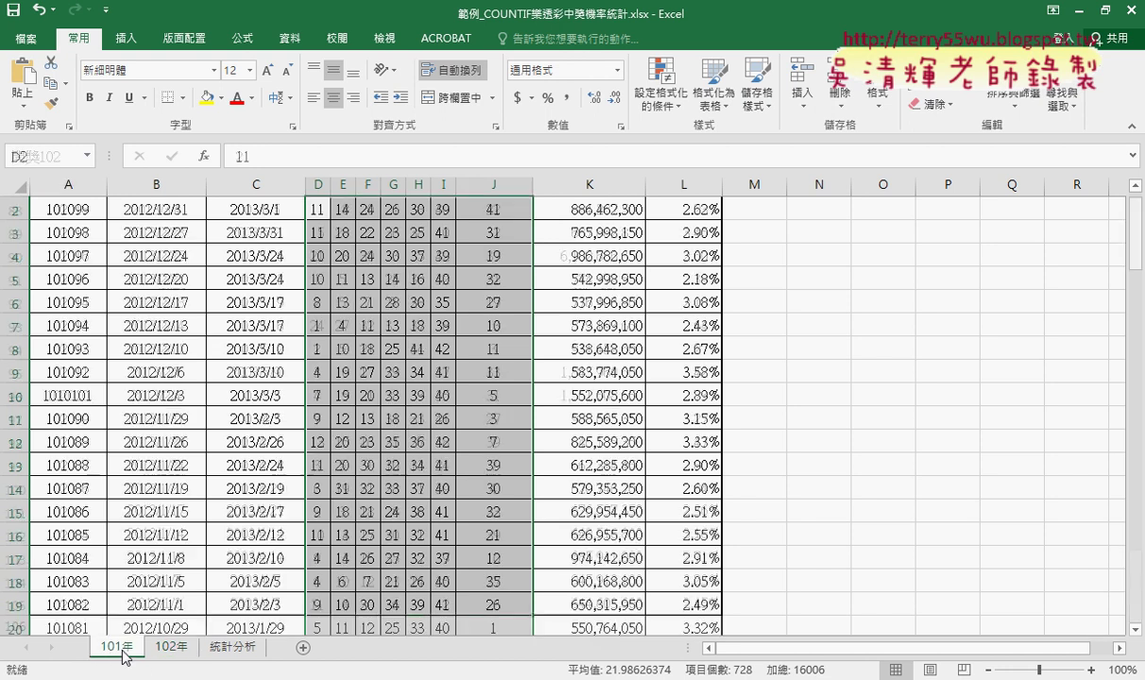
left_click(172, 647)
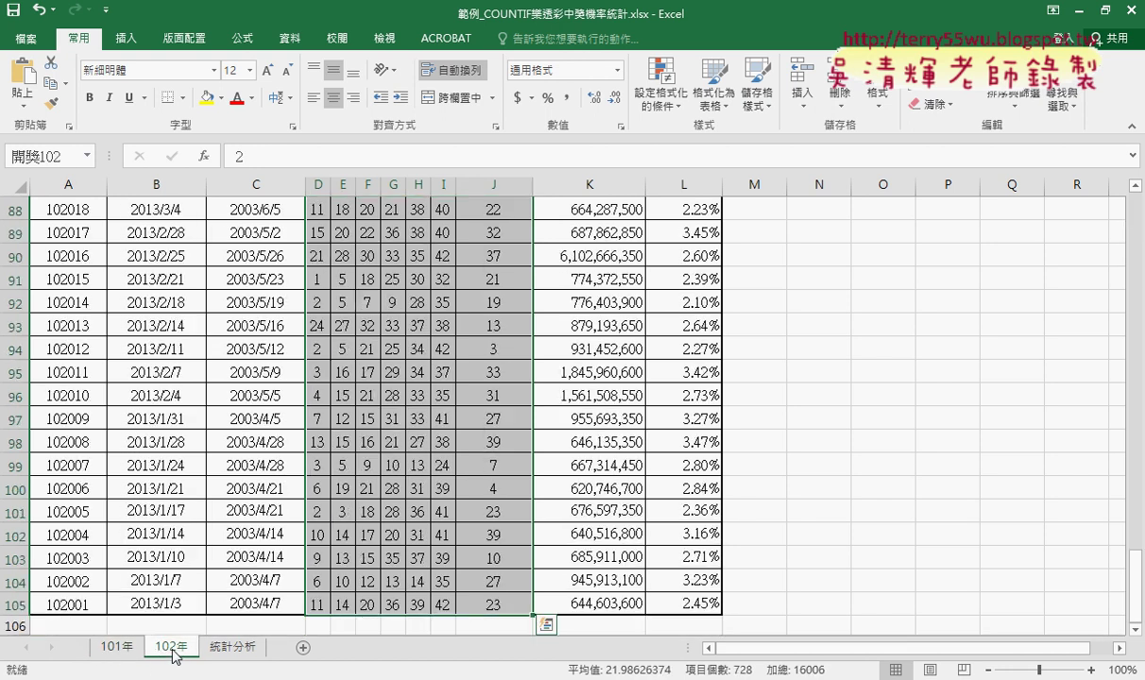
left_click(231, 647)
left_click(546, 449)
Select B2 and choose COUNTIF from the statistical category in Insert Function
left_click(163, 227)
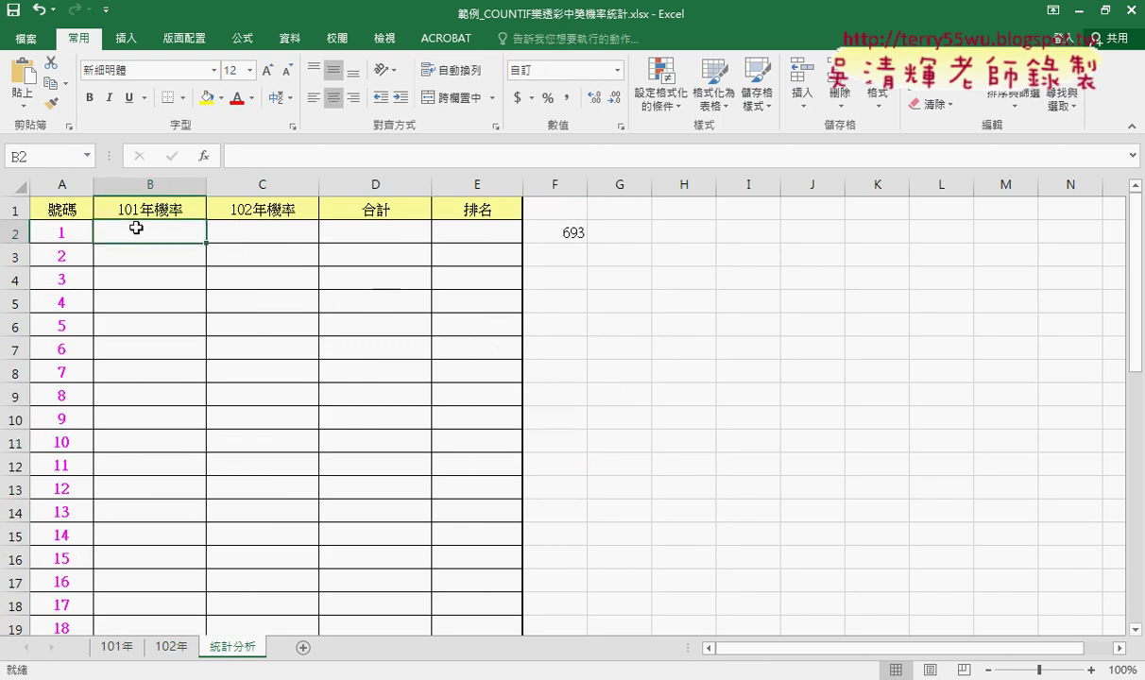
left_click(202, 156)
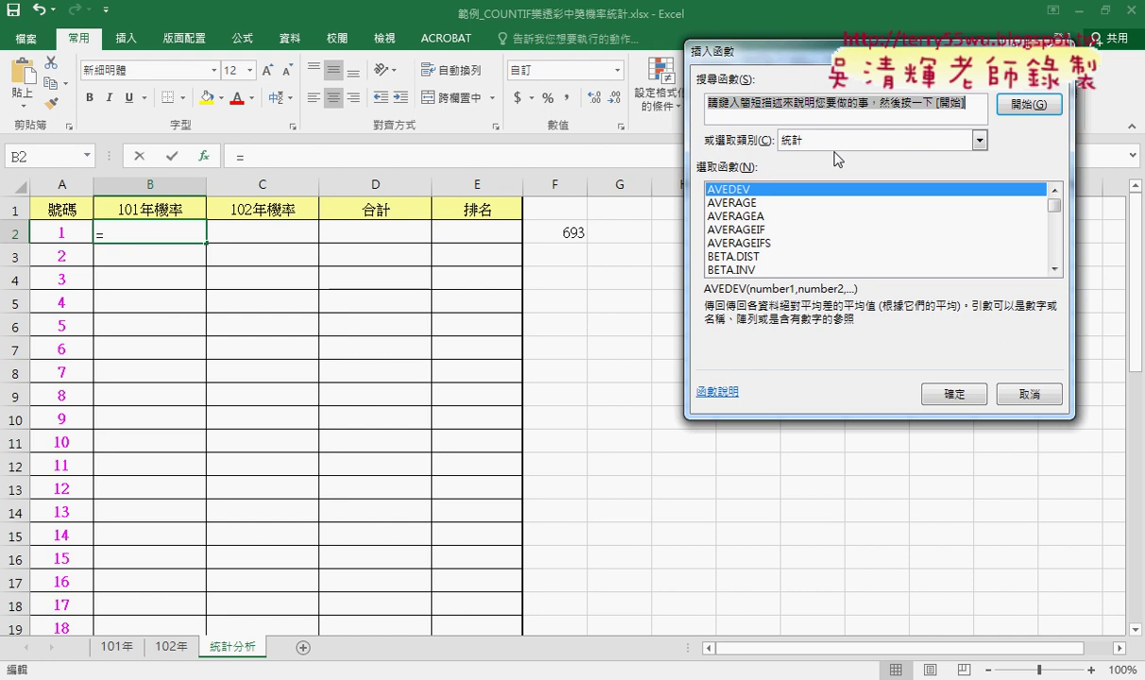
left_click(850, 141)
left_click(851, 140)
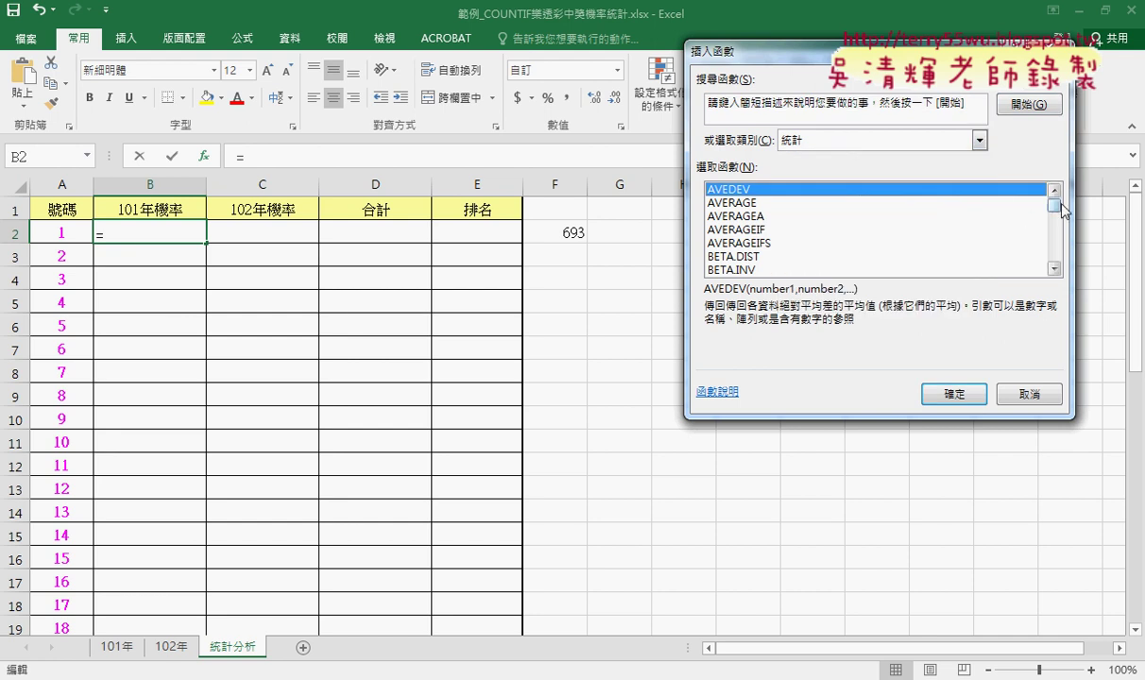
mouse_move(1054, 206)
left_mouse_down()
mouse_move(1059, 221)
mouse_move(1059, 208)
left_mouse_up()
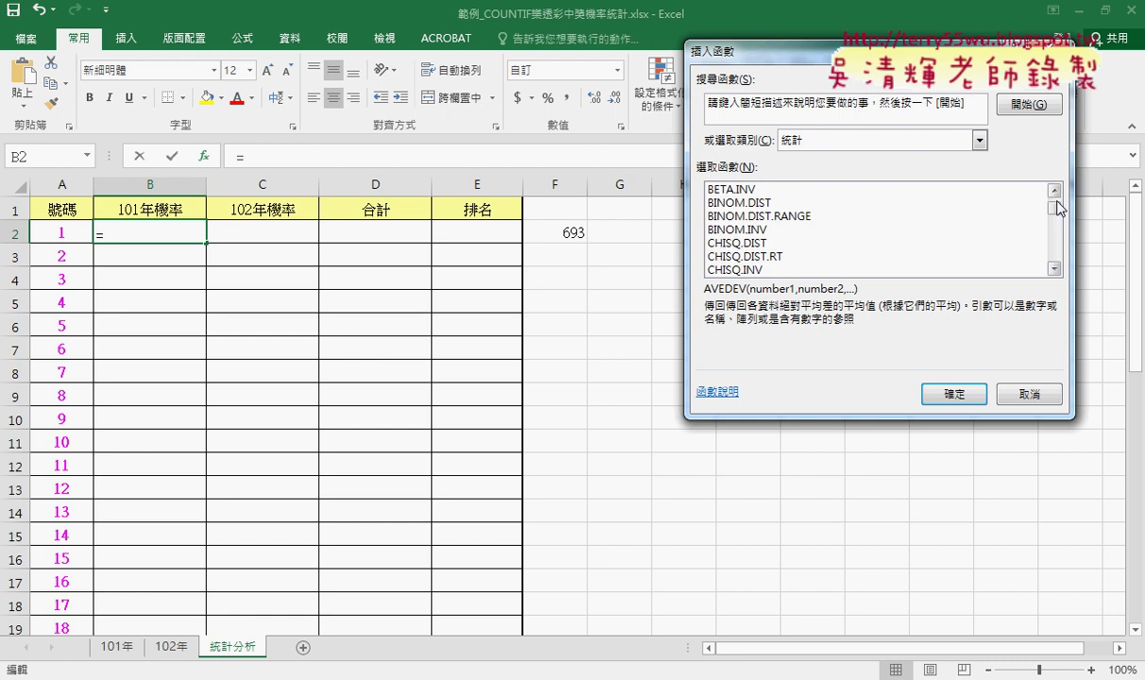
left_click(1053, 269)
double_click(1054, 268)
double_click(1054, 268)
left_click(1054, 269)
left_click(1054, 268)
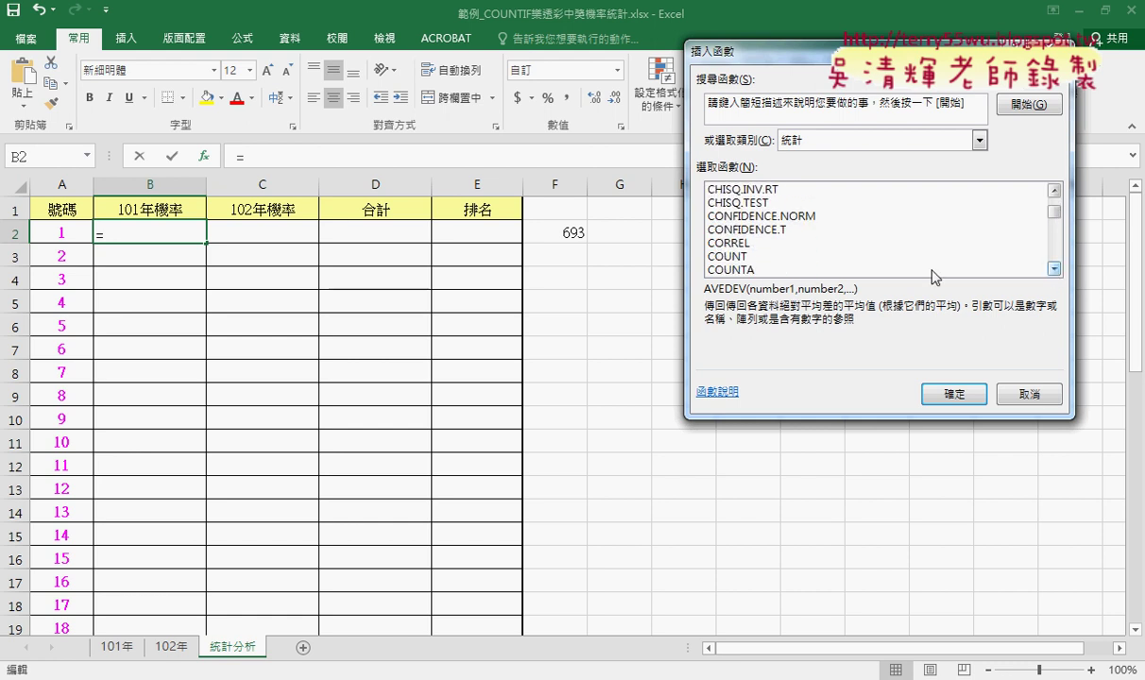
double_click(1054, 268)
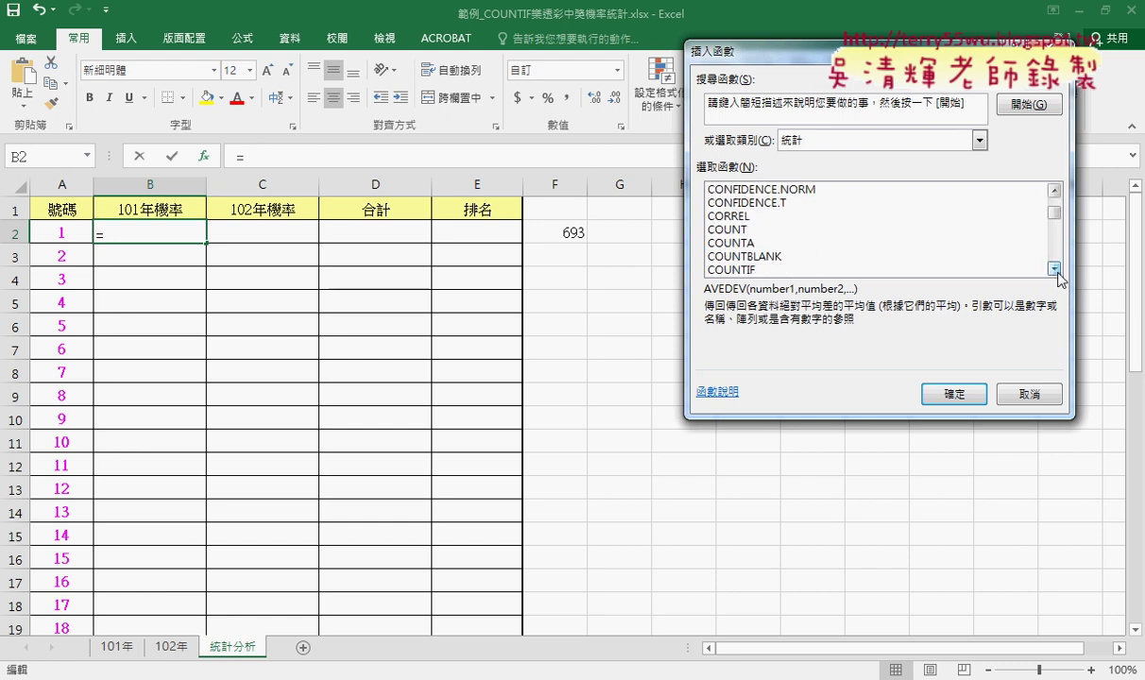
left_click(1054, 268)
double_click(728, 256)
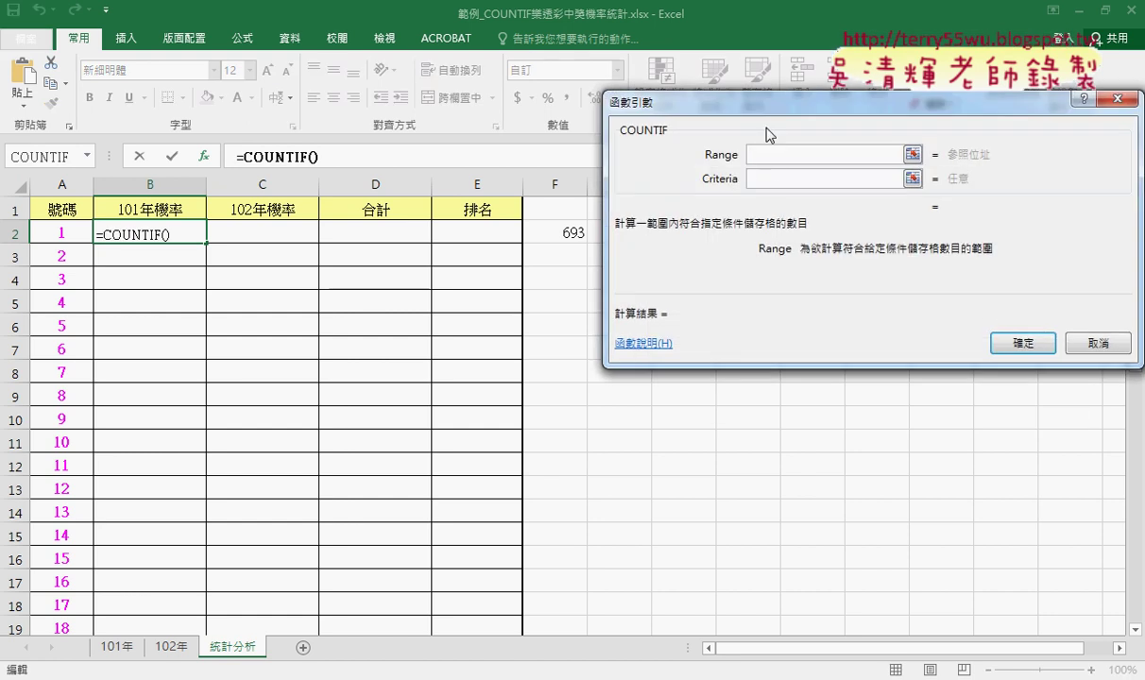
Paste 開獎101 as Range with F3 and set Criteria to A2, giving 17
mouse_move(767, 135)
left_mouse_down()
mouse_move(425, 220)
mouse_move(293, 290)
left_mouse_up()
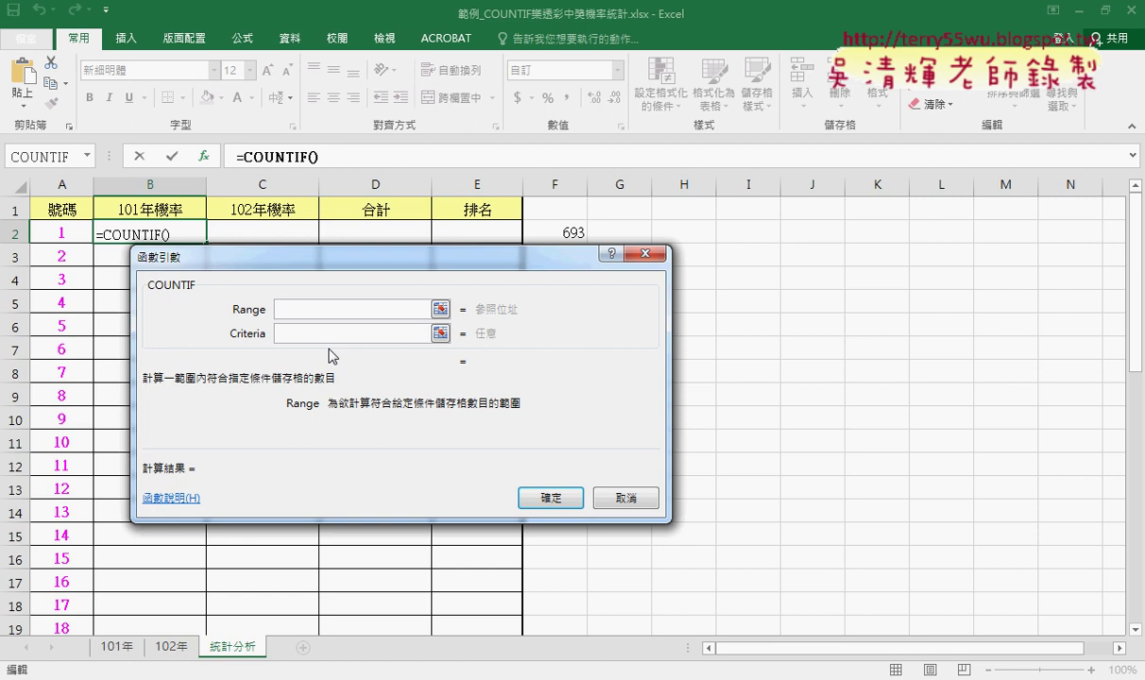
key("F3")
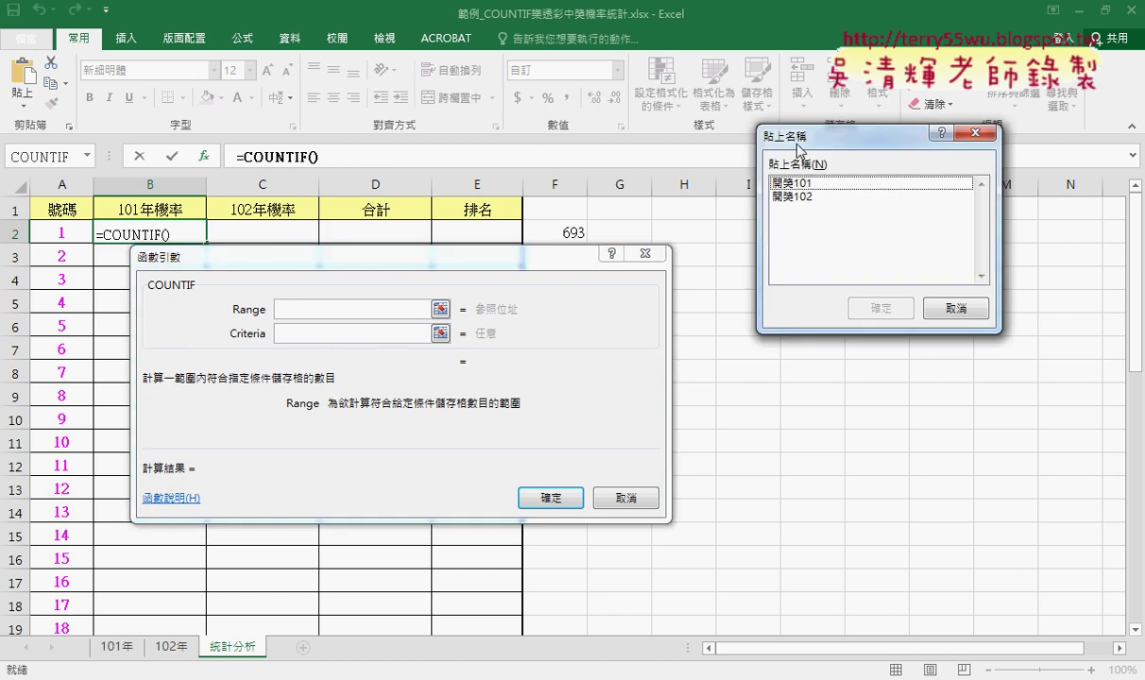
mouse_move(797, 143)
left_mouse_down()
mouse_move(189, 367)
mouse_move(273, 359)
left_mouse_up()
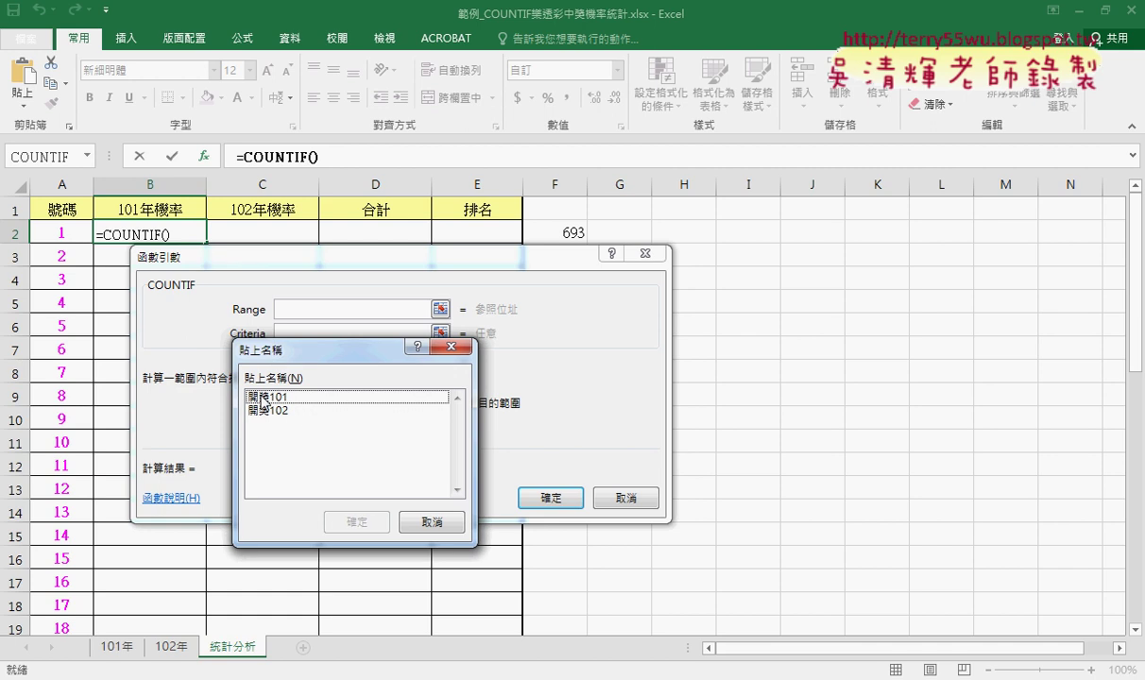
left_click(264, 398)
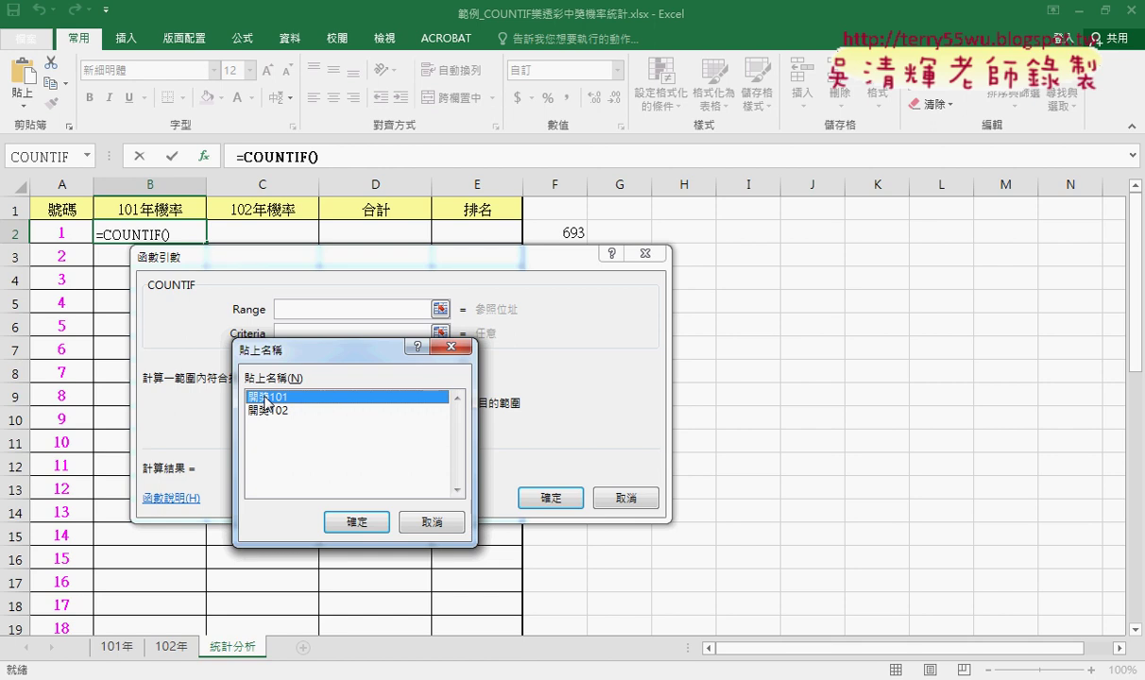
left_click(367, 523)
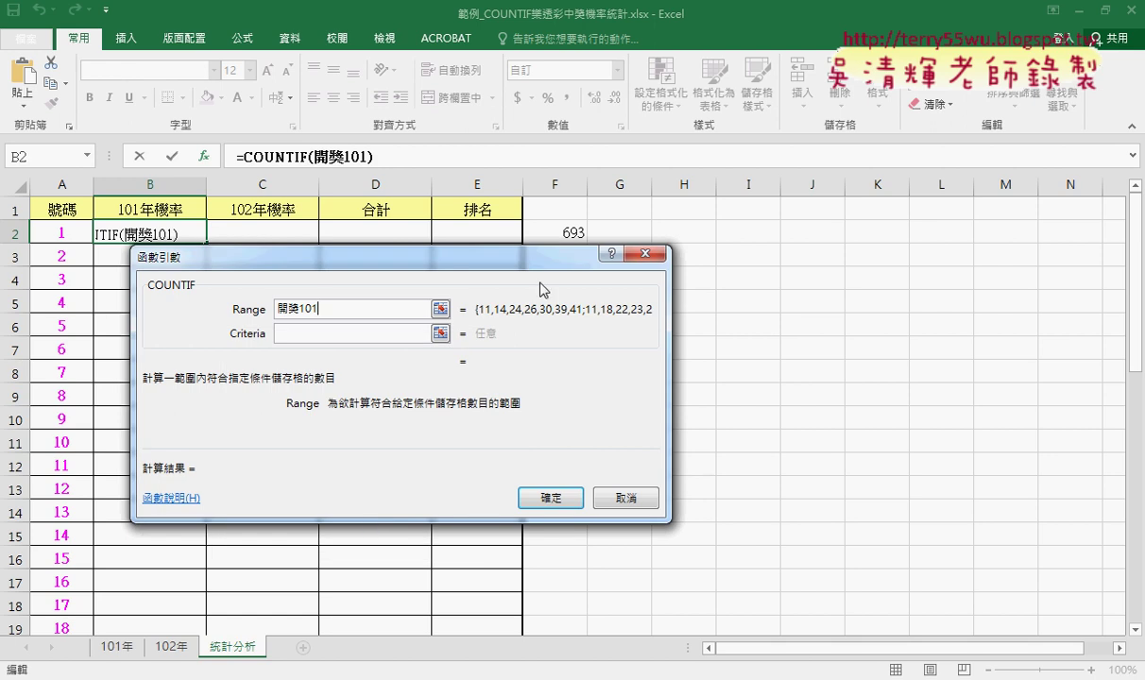
left_click(286, 333)
left_click_drag(341, 263, 441, 229)
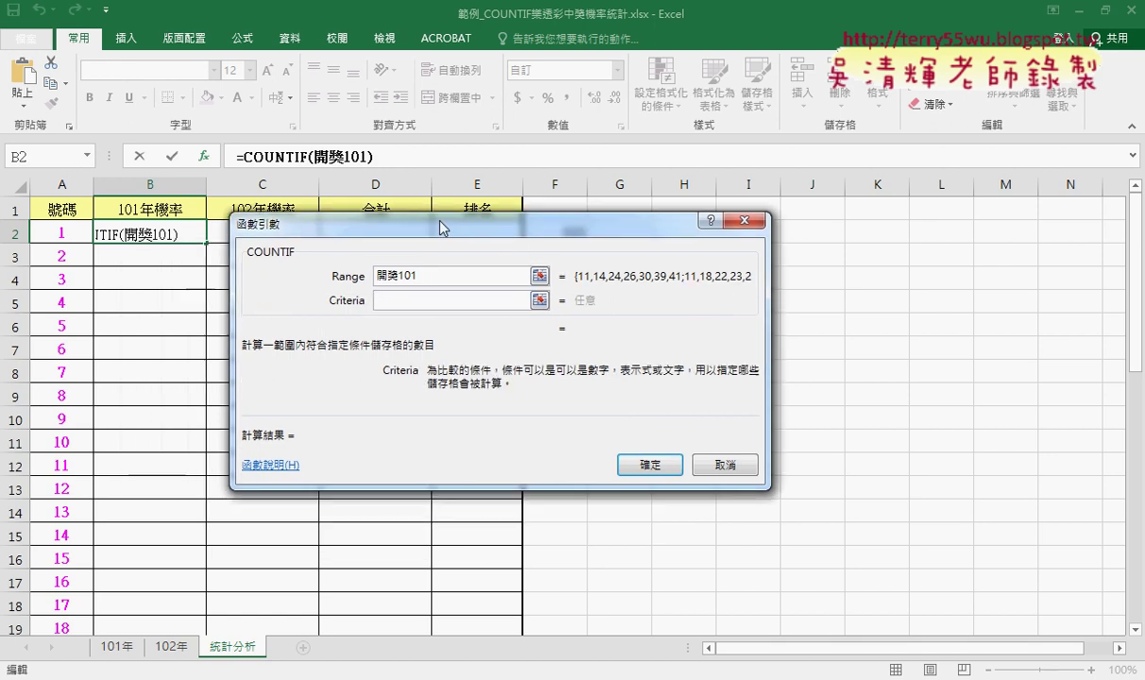
left_click(75, 230)
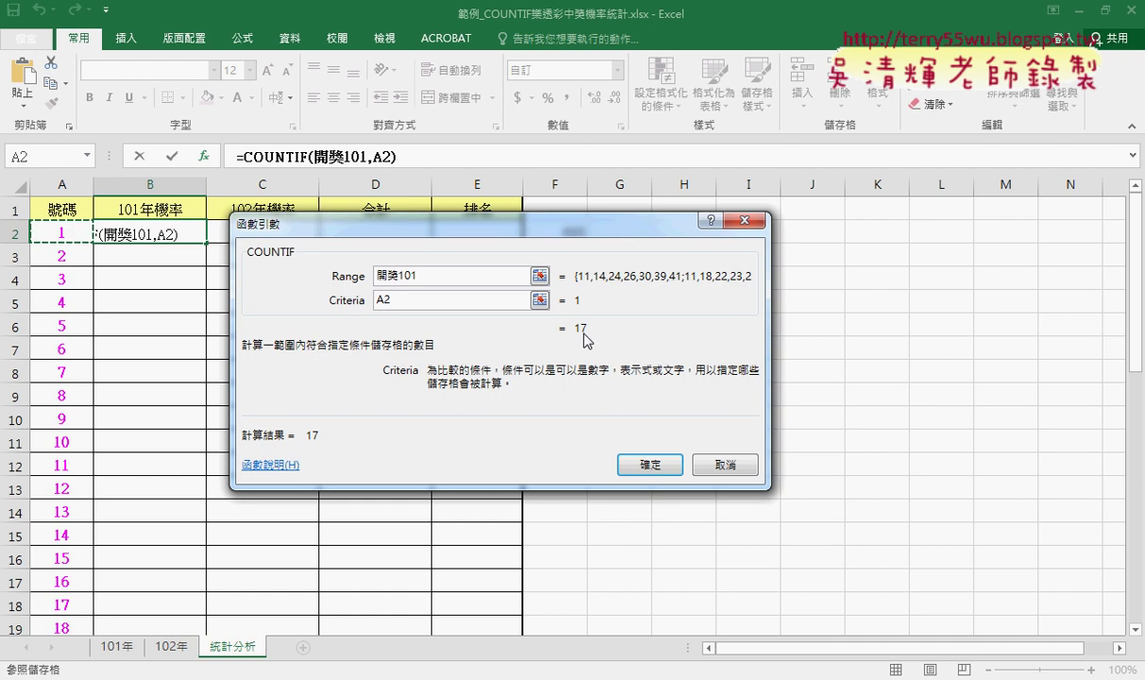
left_click(651, 464)
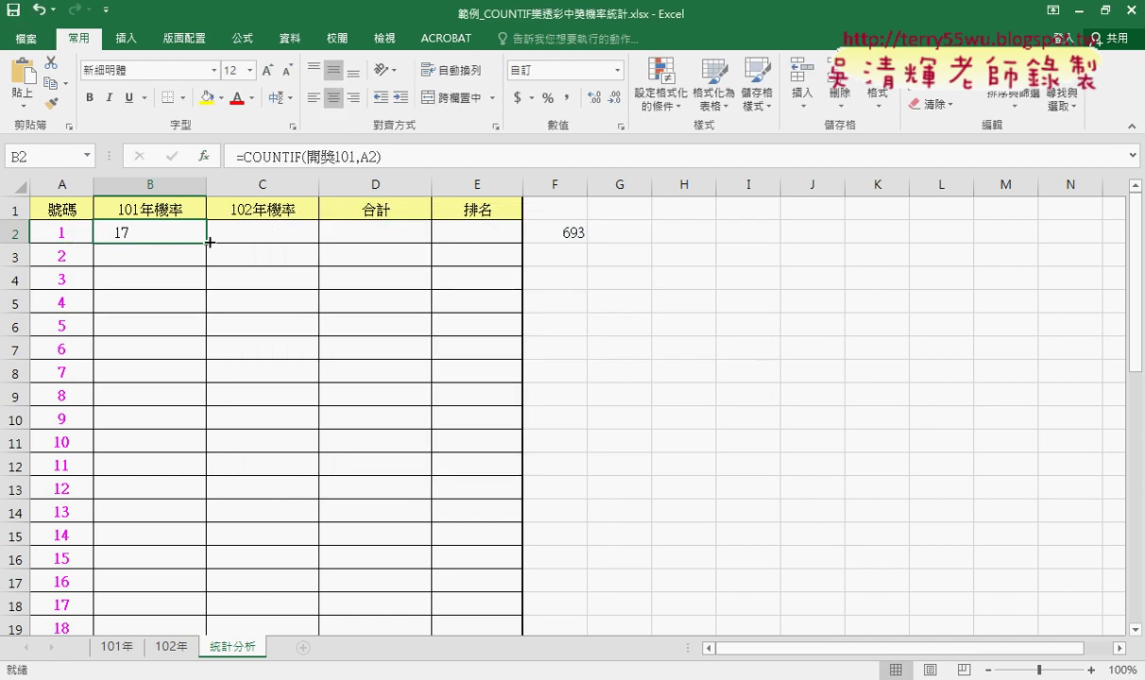
Fill B2's COUNTIF formula down to B43 for numbers 1–42, then return to the top
double_click(206, 243)
scroll(151, 426, "down", 5)
scroll(140, 525, "down", 8)
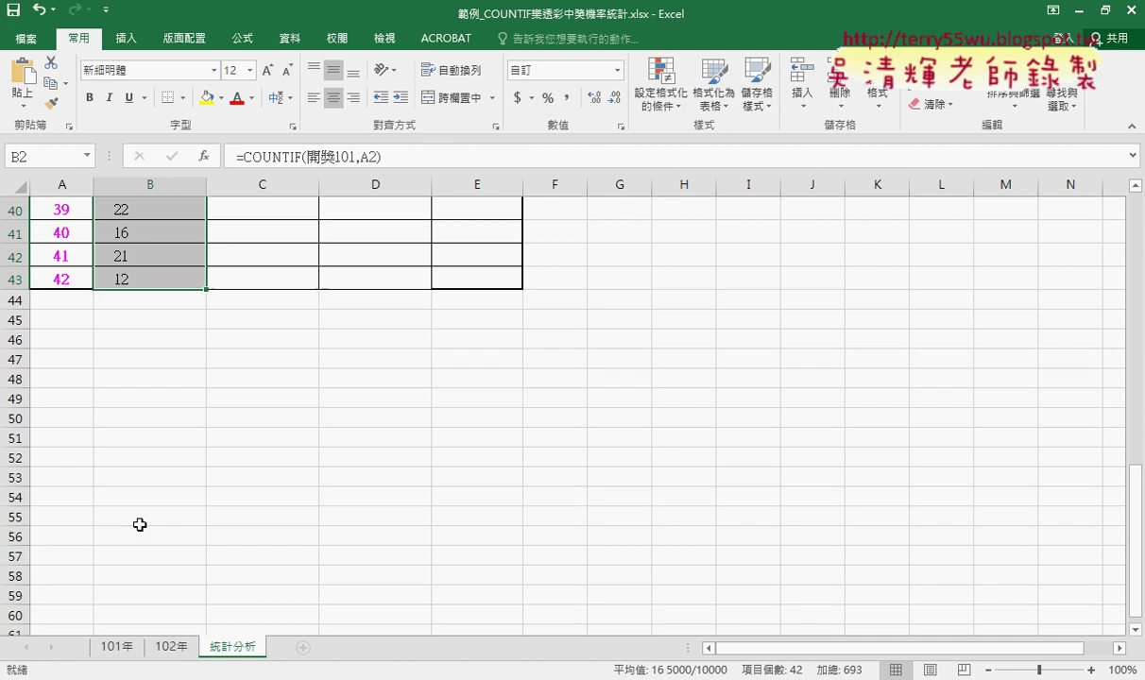
scroll(140, 524, "up", 4)
scroll(140, 524, "up", 4)
scroll(139, 525, "up", 4)
scroll(140, 522, "up", 1)
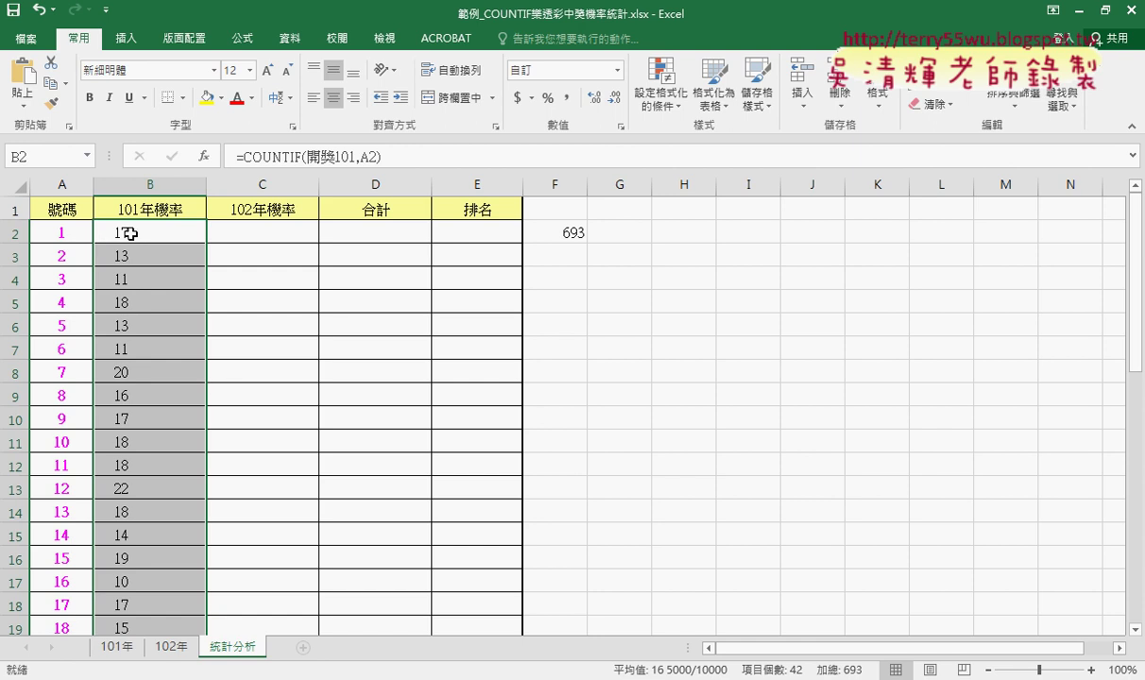
On the 101年 sheet, clear the large selection and select the draw numbers D2:J2
left_click(113, 647)
scroll(518, 592, "up", 1)
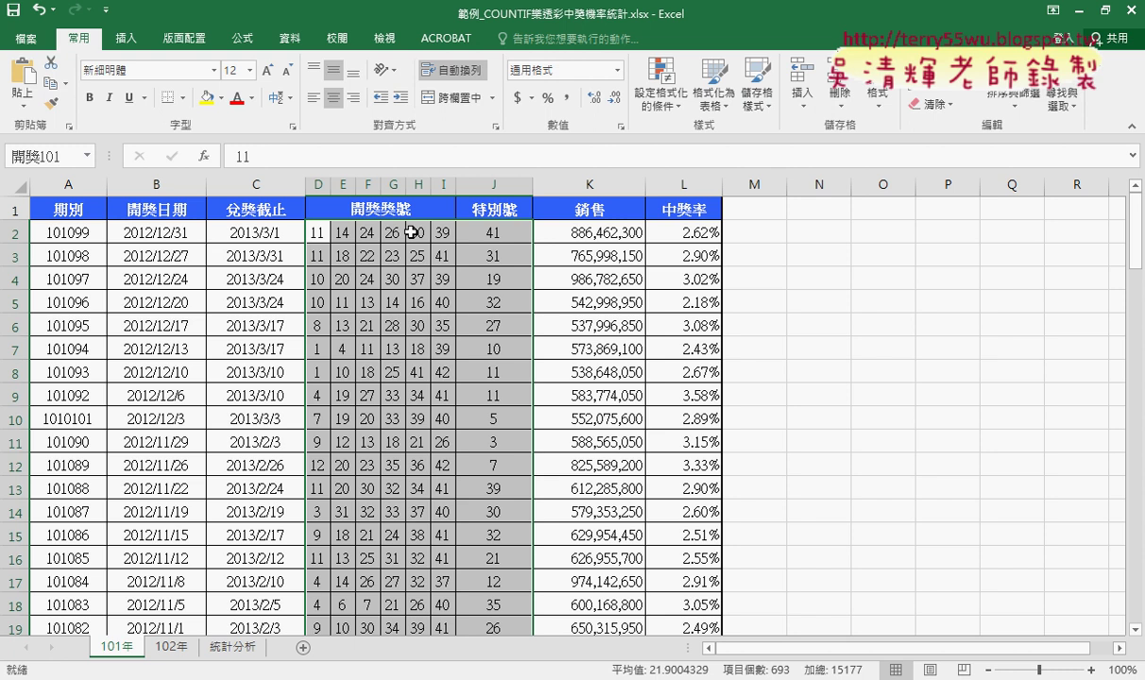
left_click(391, 374)
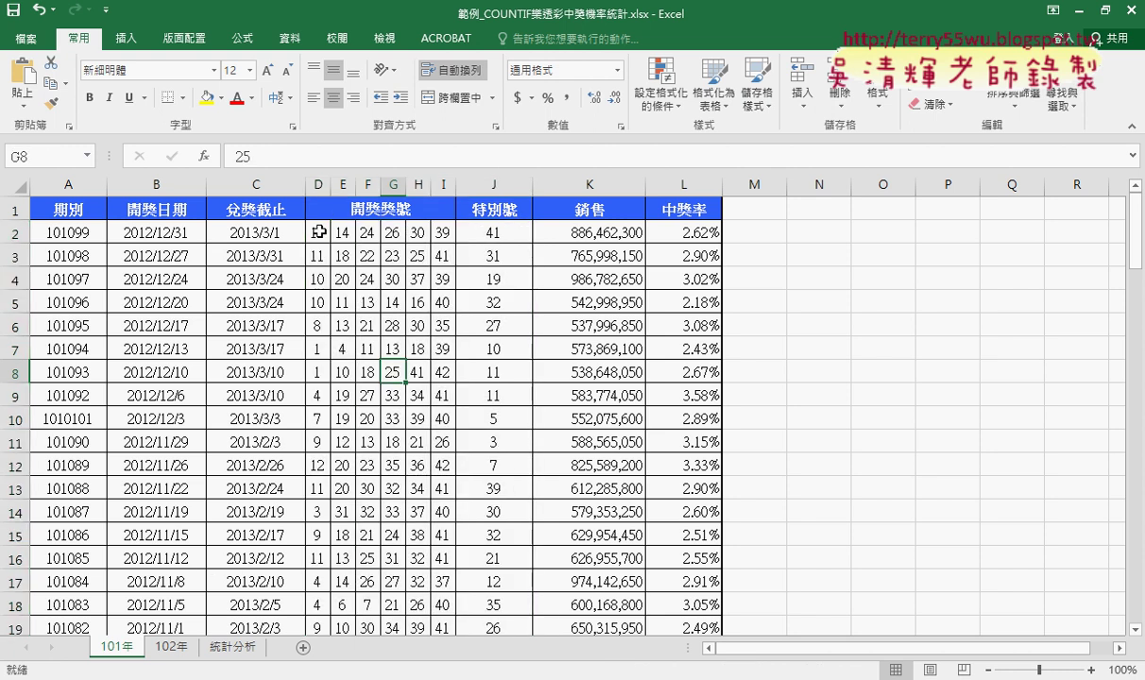
mouse_move(320, 232)
left_mouse_down()
mouse_move(490, 289)
mouse_move(487, 475)
left_mouse_up()
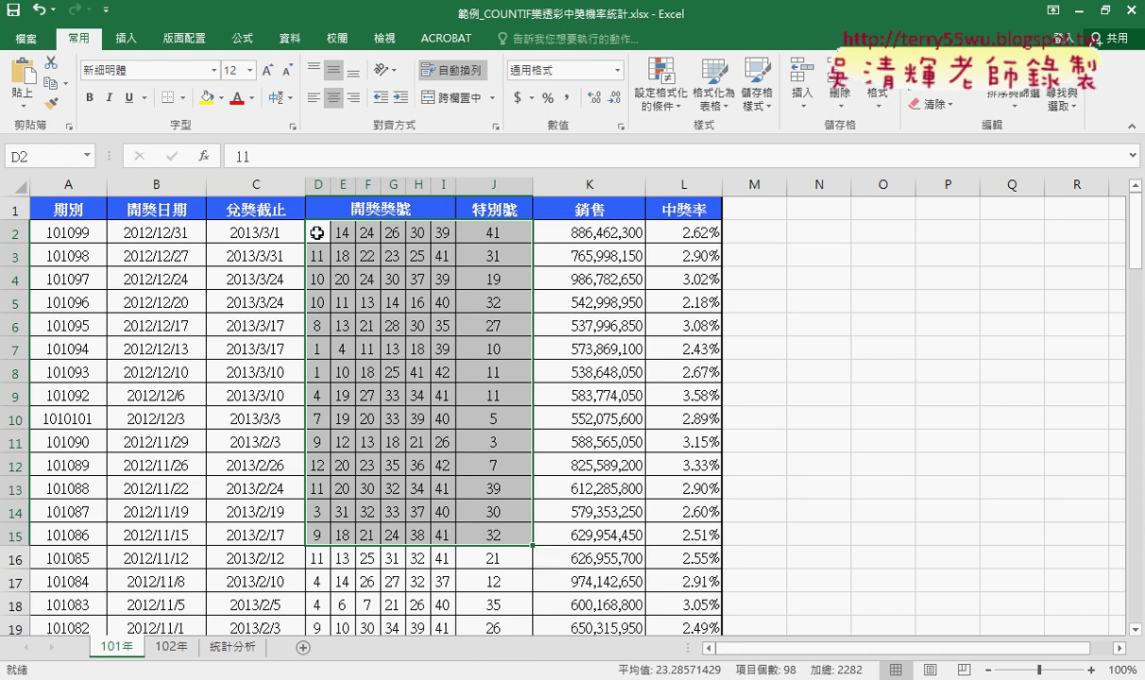
left_click_drag(317, 233, 477, 233)
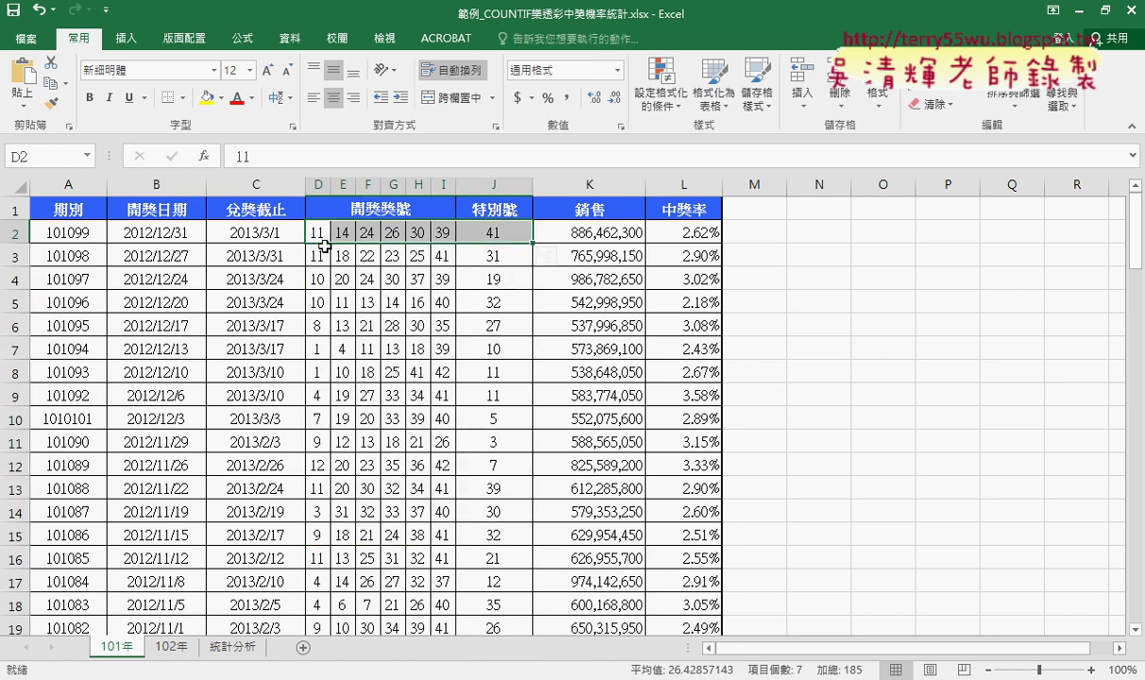
Review the 101年 draws, then return to the 統計分析 sheet
scroll(490, 445, "down", 10)
scroll(491, 437, "down", 8)
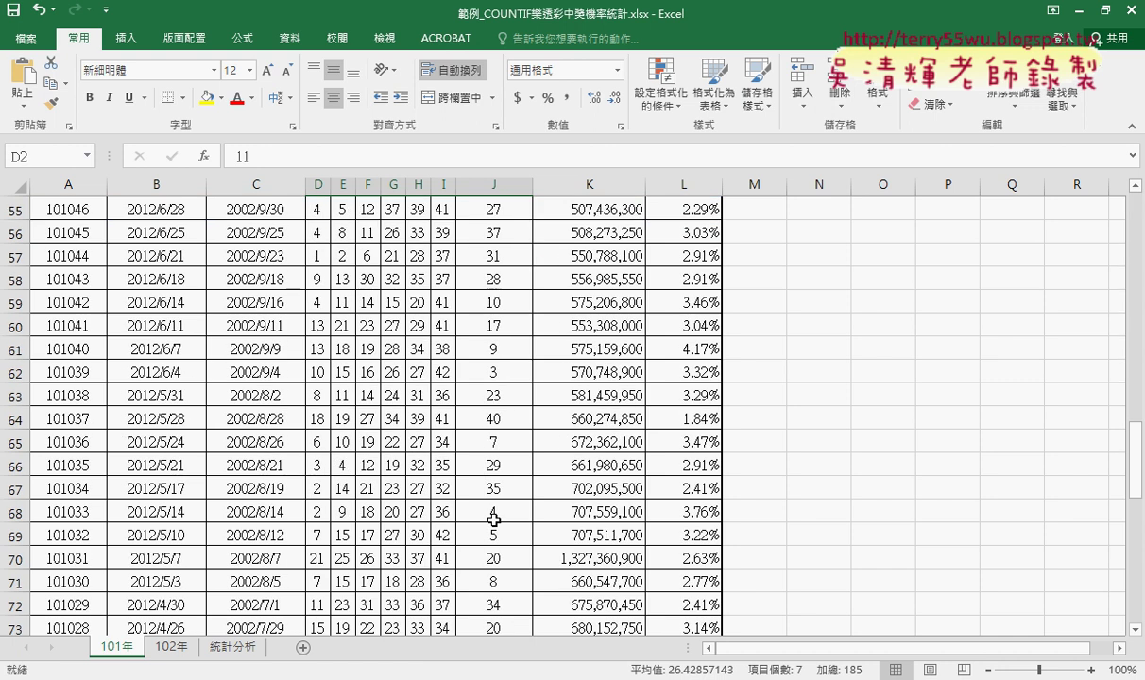
scroll(494, 520, "down", 9)
scroll(493, 520, "down", 5)
scroll(494, 520, "up", 3)
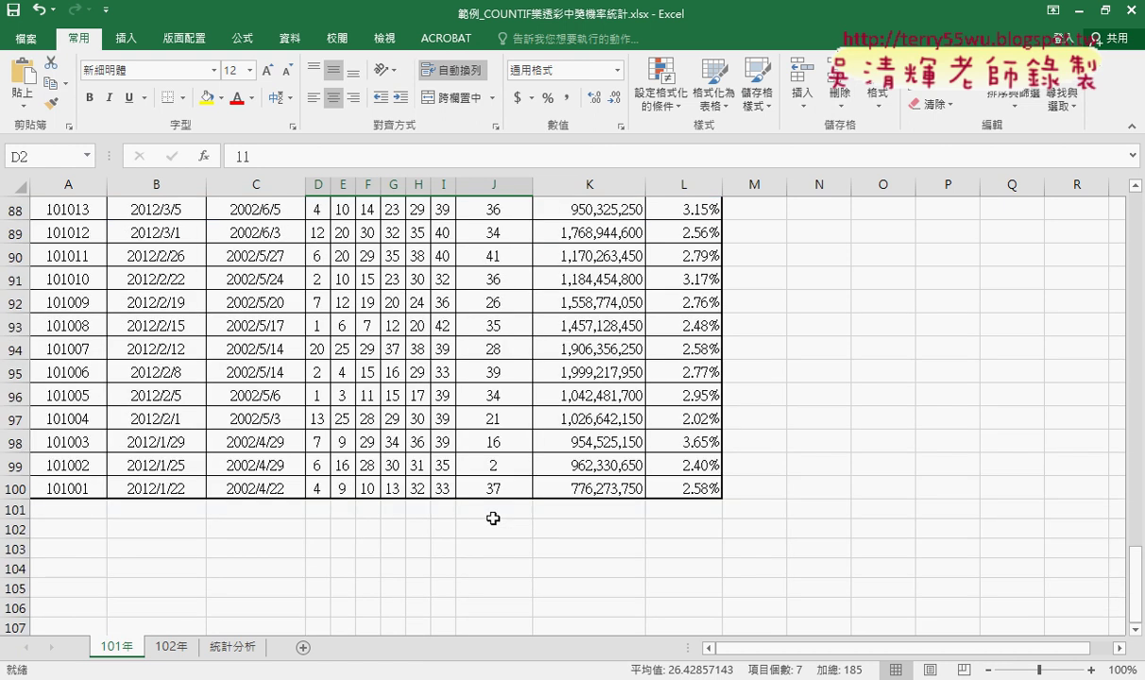
scroll(493, 519, "up", 4)
scroll(494, 519, "up", 4)
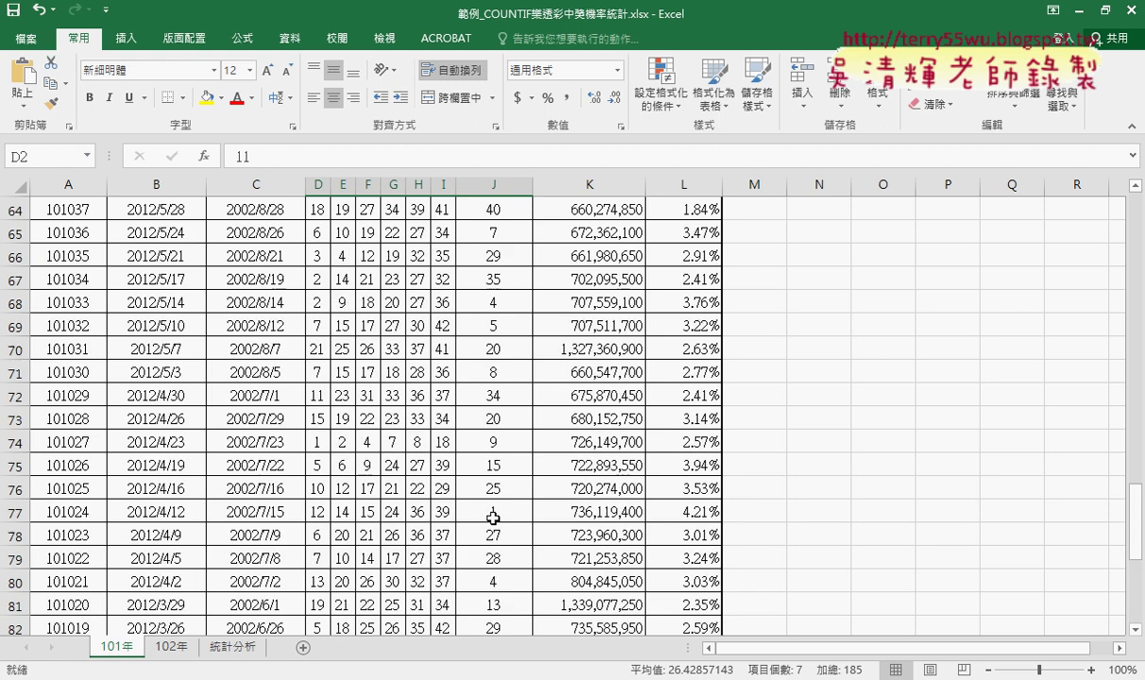
scroll(493, 519, "up", 10)
scroll(493, 517, "up", 11)
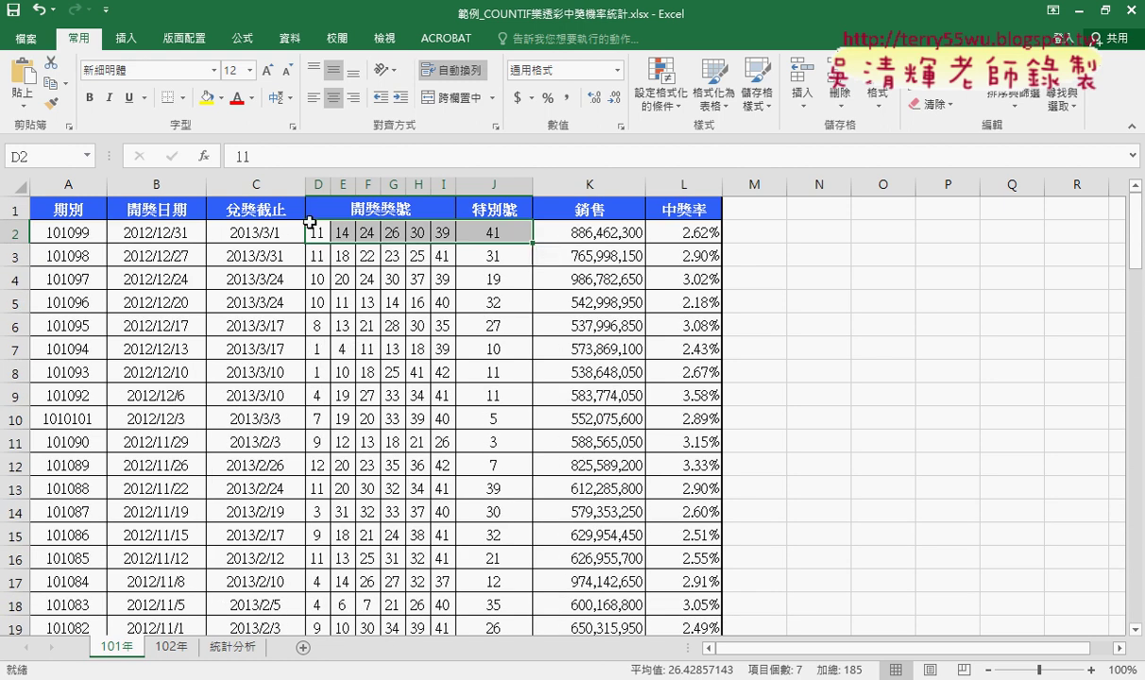
left_click(232, 649)
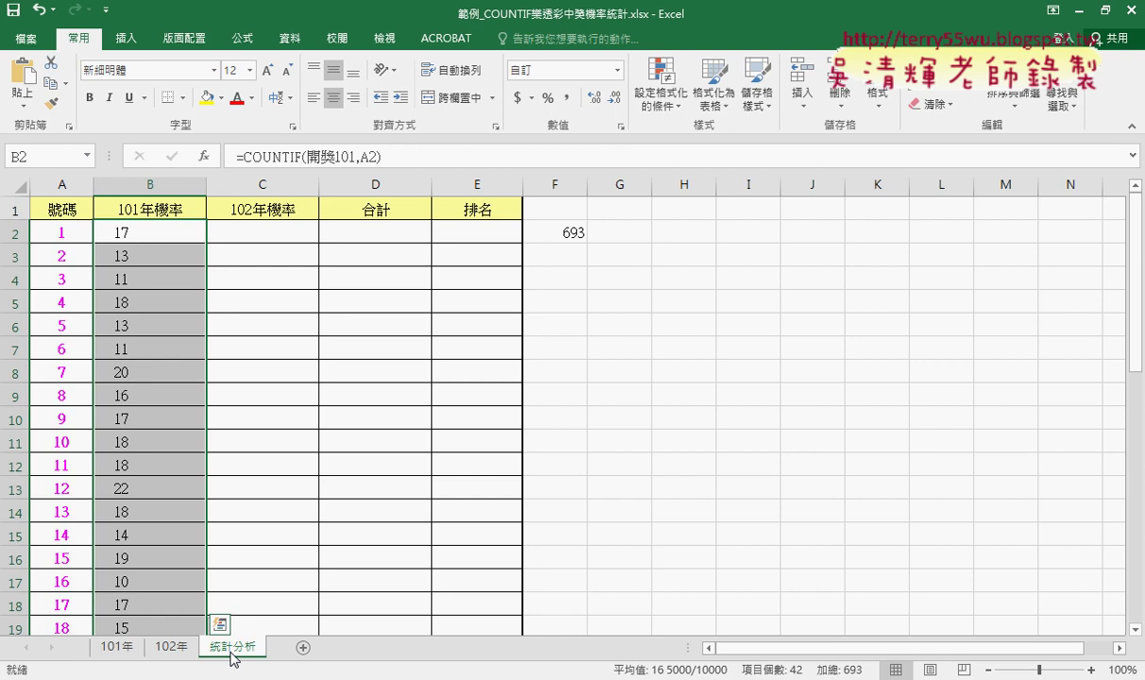
Clear F2's old count and bring up Insert Function, paging through the function list
left_click(557, 232)
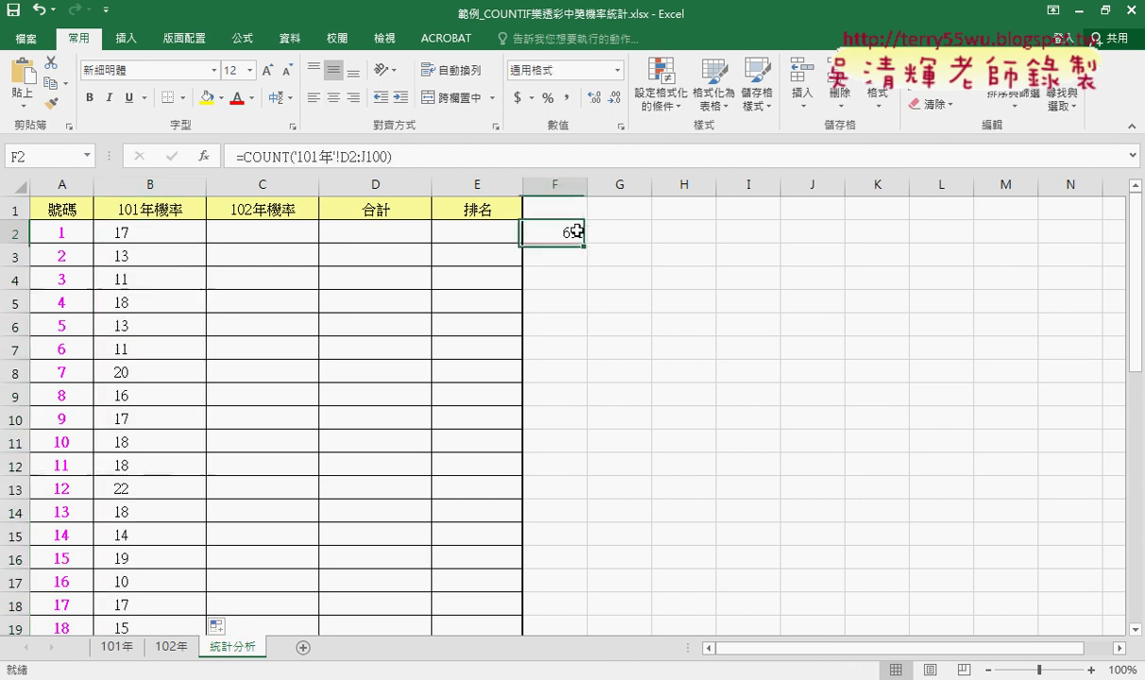
key("Delete")
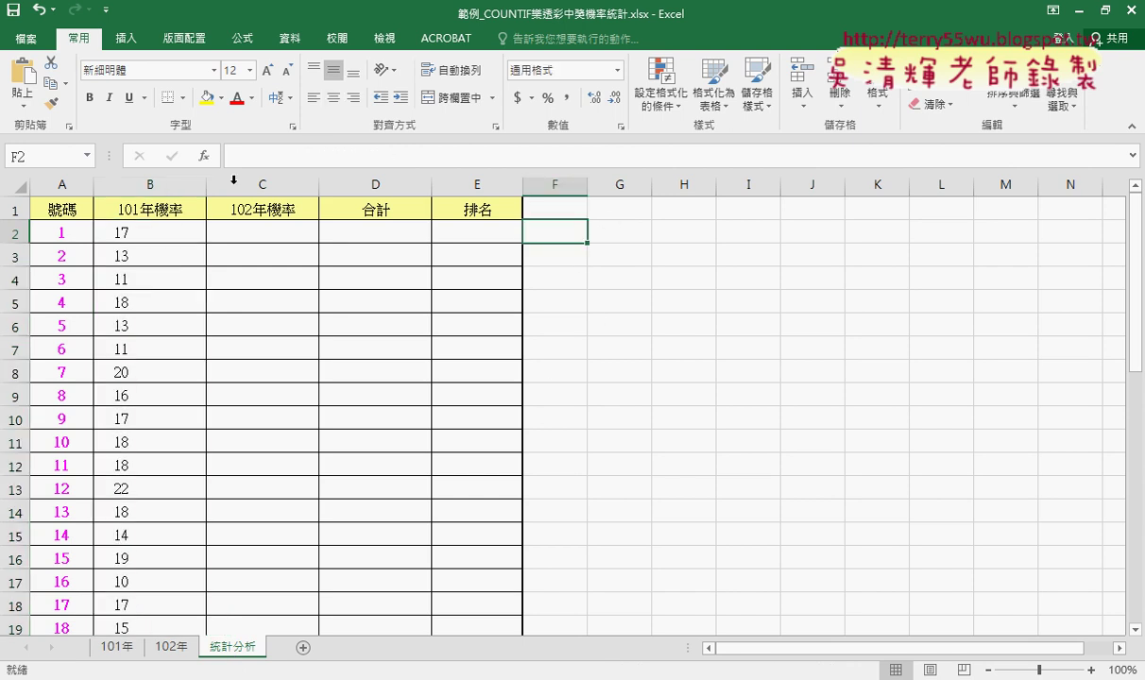
left_click(203, 156)
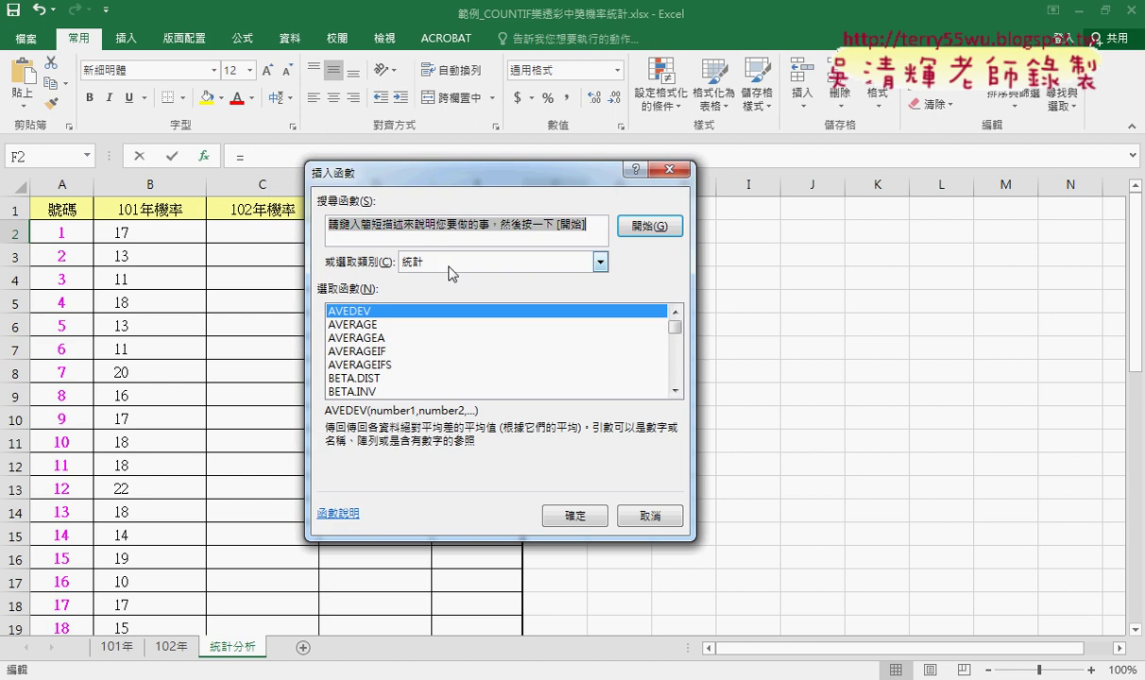
left_click(675, 390)
left_click(674, 389)
left_click(675, 389)
left_click(675, 390)
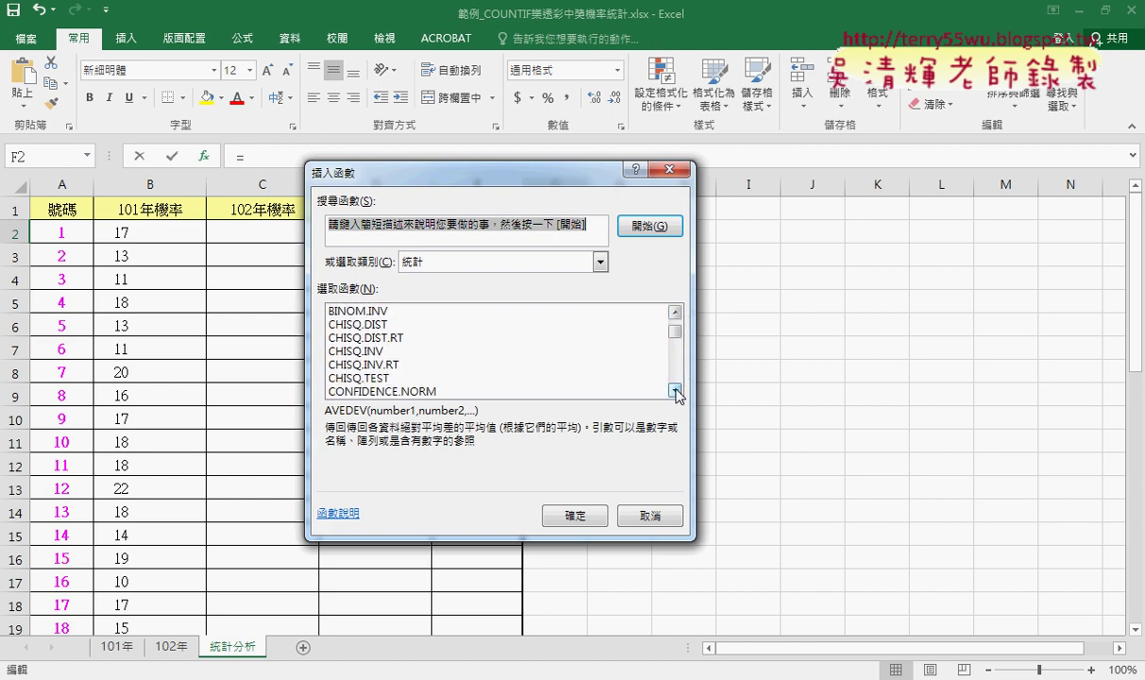
left_click(675, 390)
left_click(674, 389)
Choose COUNT from the Statistical functions as F2's function and confirm it
left_click(342, 350)
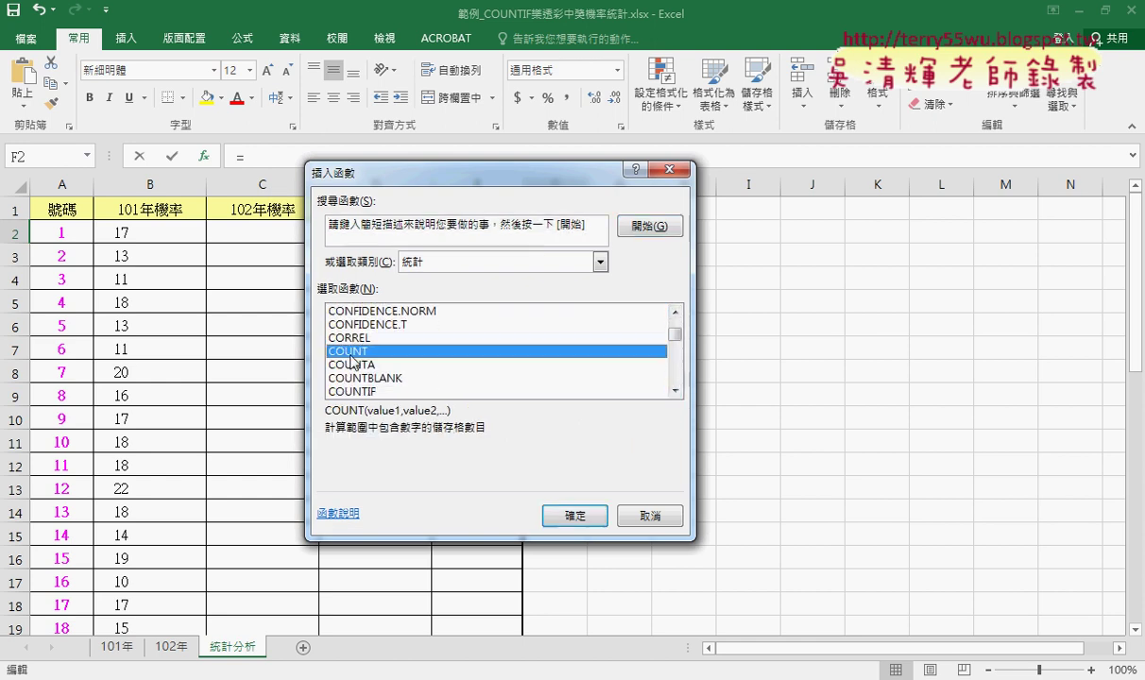
left_click(374, 392)
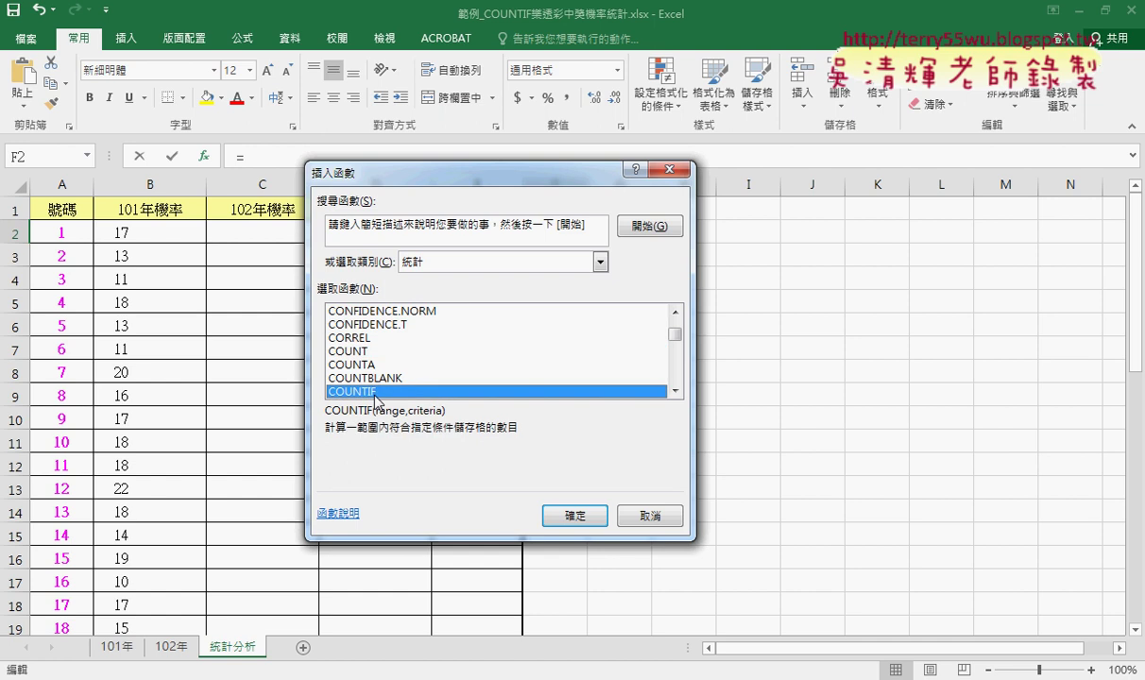
left_click(354, 348)
left_click_drag(474, 186, 782, 185)
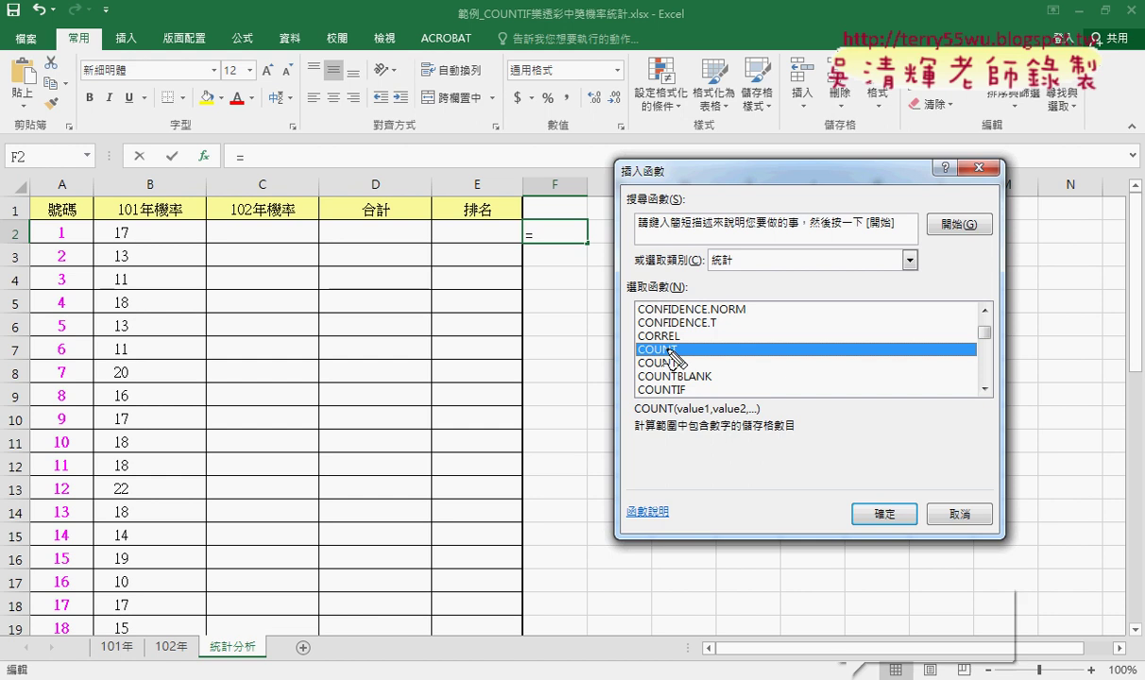
mouse_move(682, 344)
left_mouse_down()
mouse_move(630, 353)
mouse_move(662, 339)
left_mouse_up()
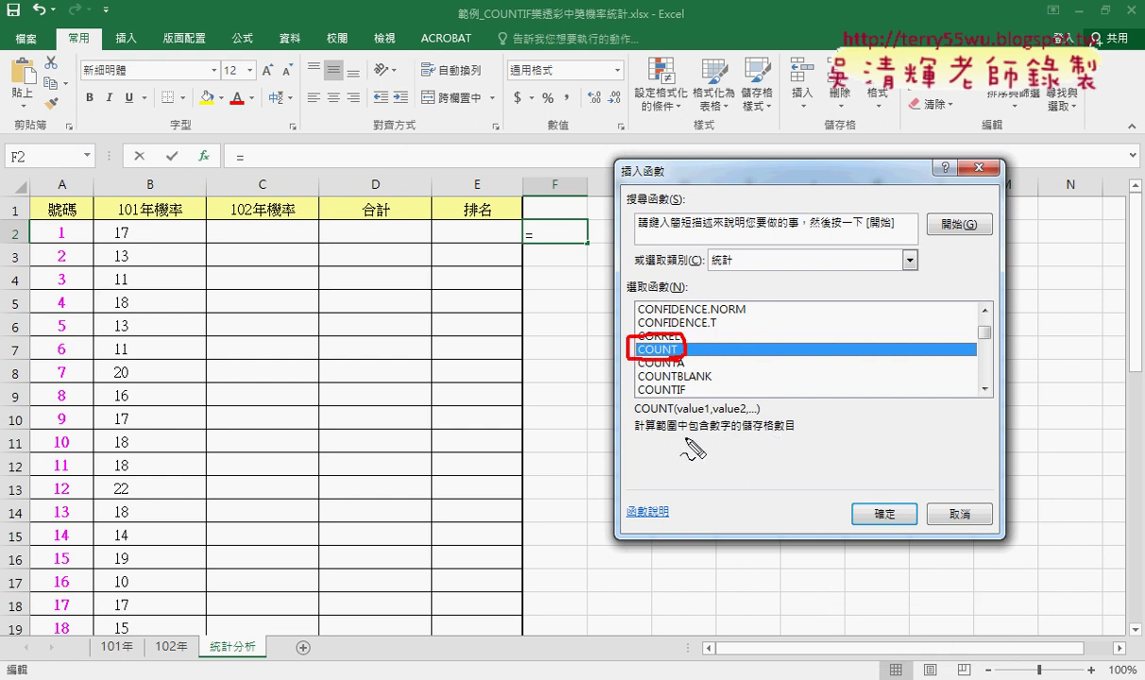
left_click_drag(654, 433, 775, 441)
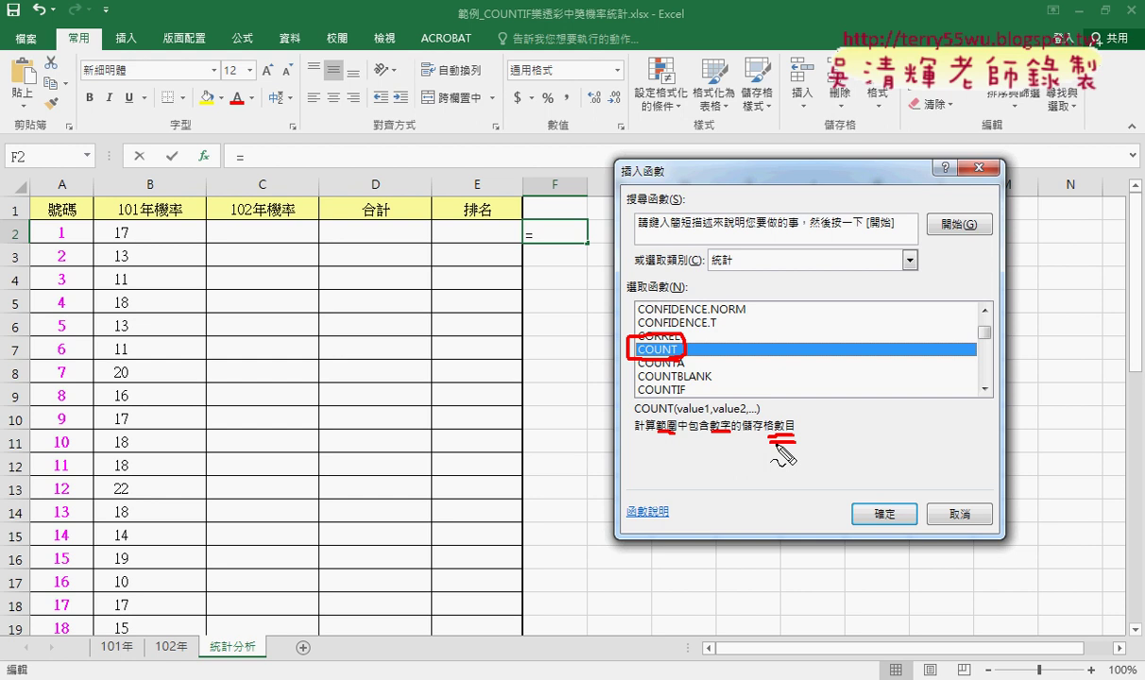
key("Escape")
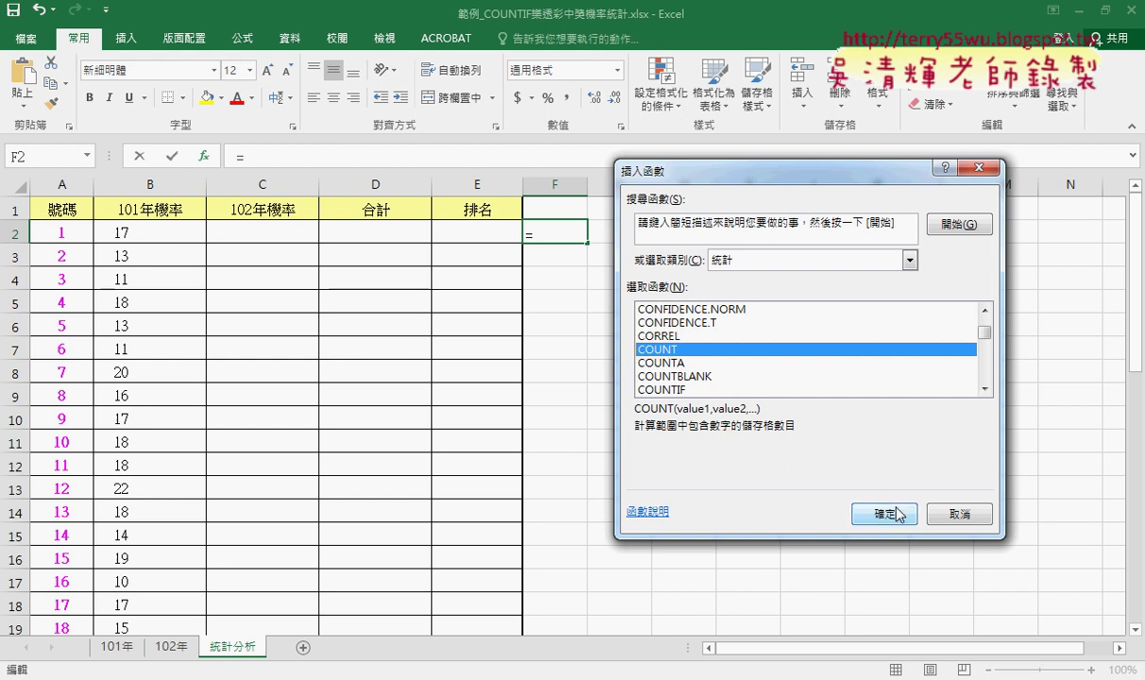
left_click(879, 511)
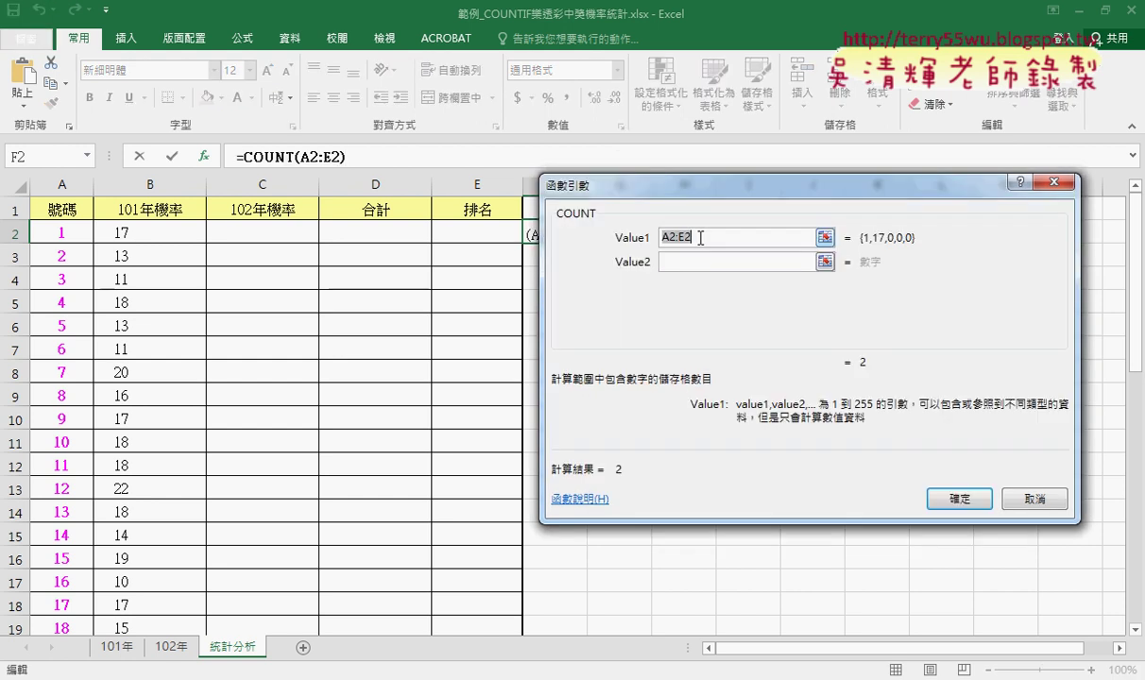
Replace COUNT's A2:E2 argument with the named range 開獎101 so F2 returns 693
key("Delete")
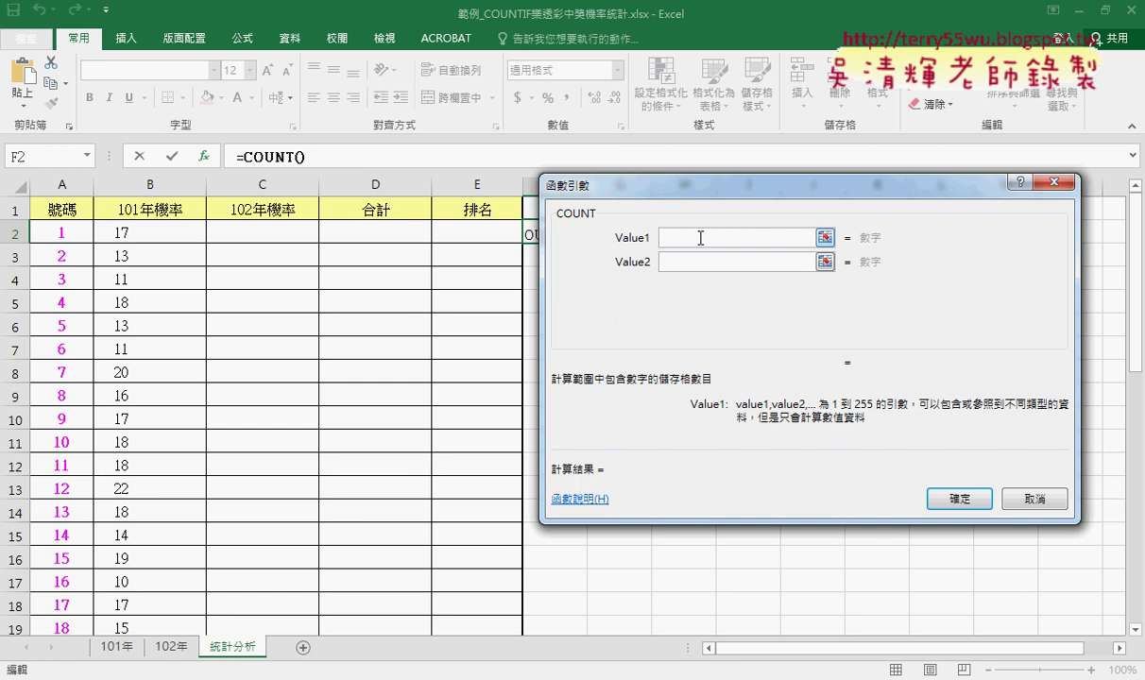
key("F3")
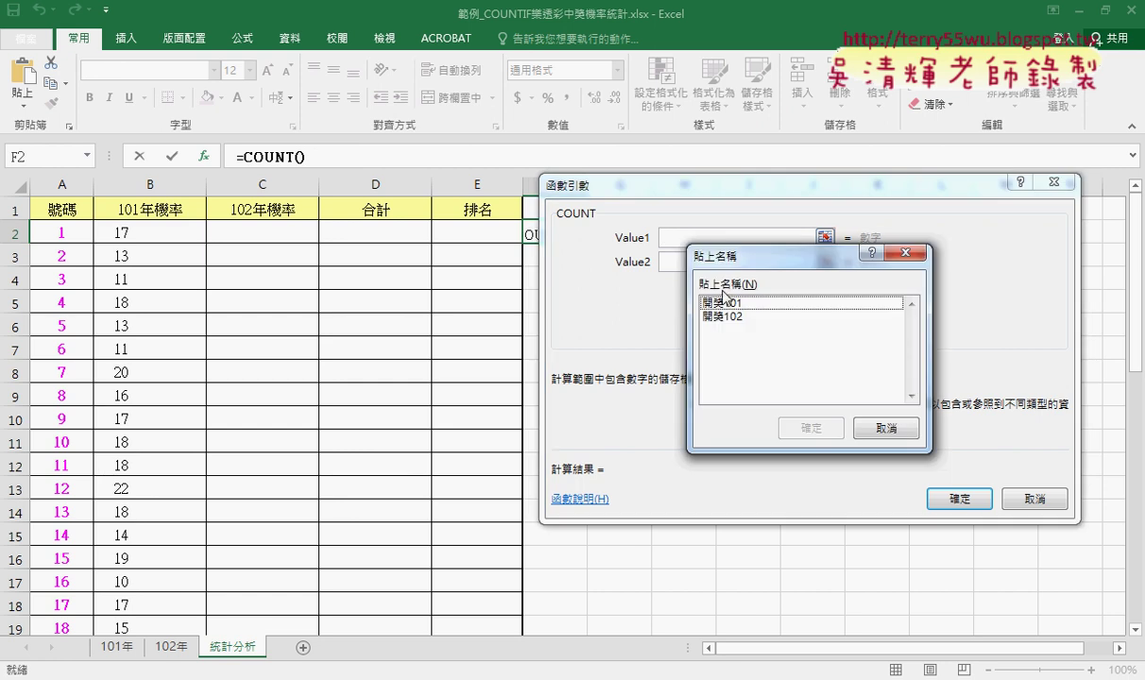
left_click(709, 303)
double_click(745, 303)
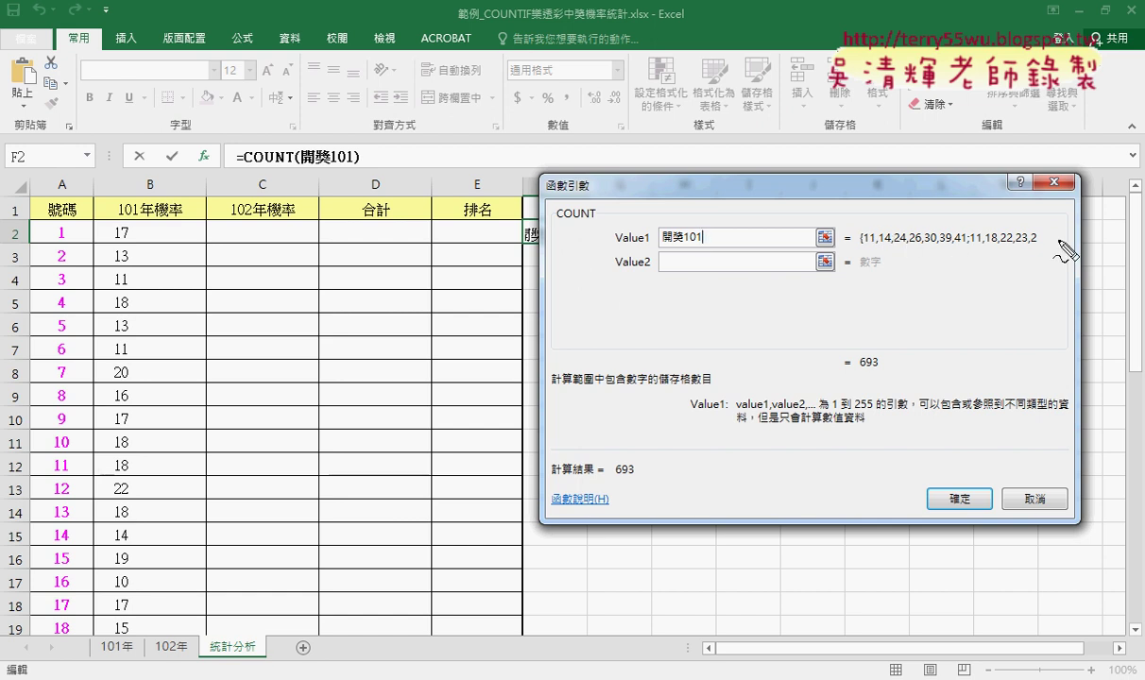
left_click_drag(860, 244, 1060, 244)
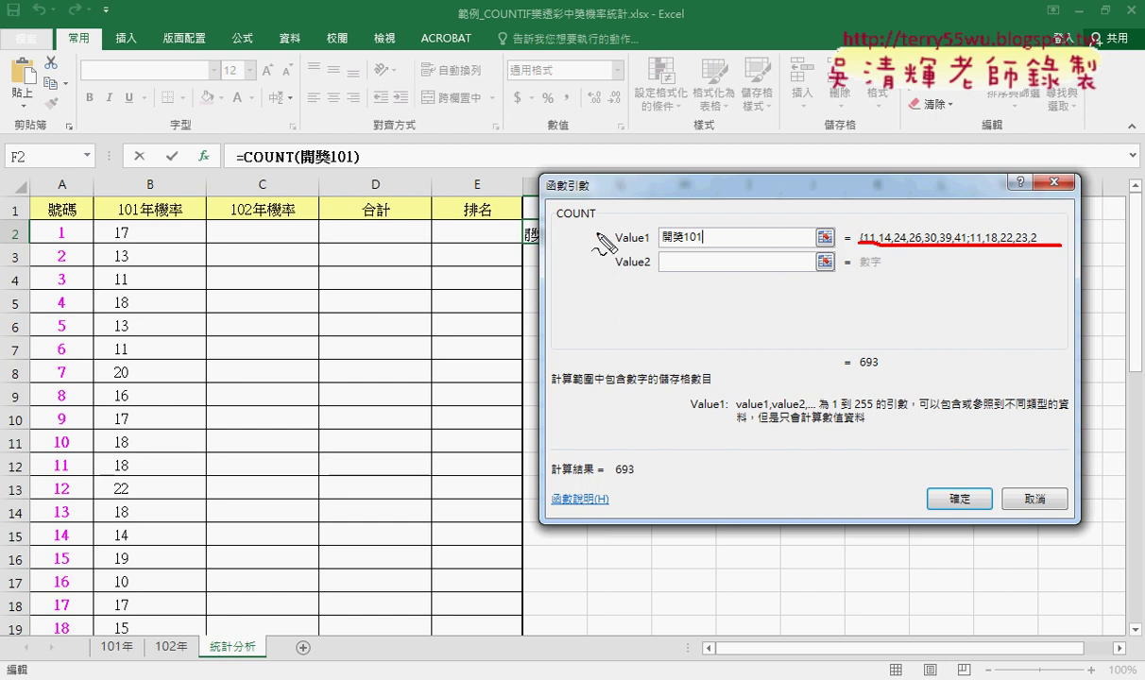
left_click_drag(578, 198, 554, 227)
mouse_move(941, 262)
left_mouse_down()
mouse_move(879, 347)
mouse_move(878, 368)
left_mouse_up()
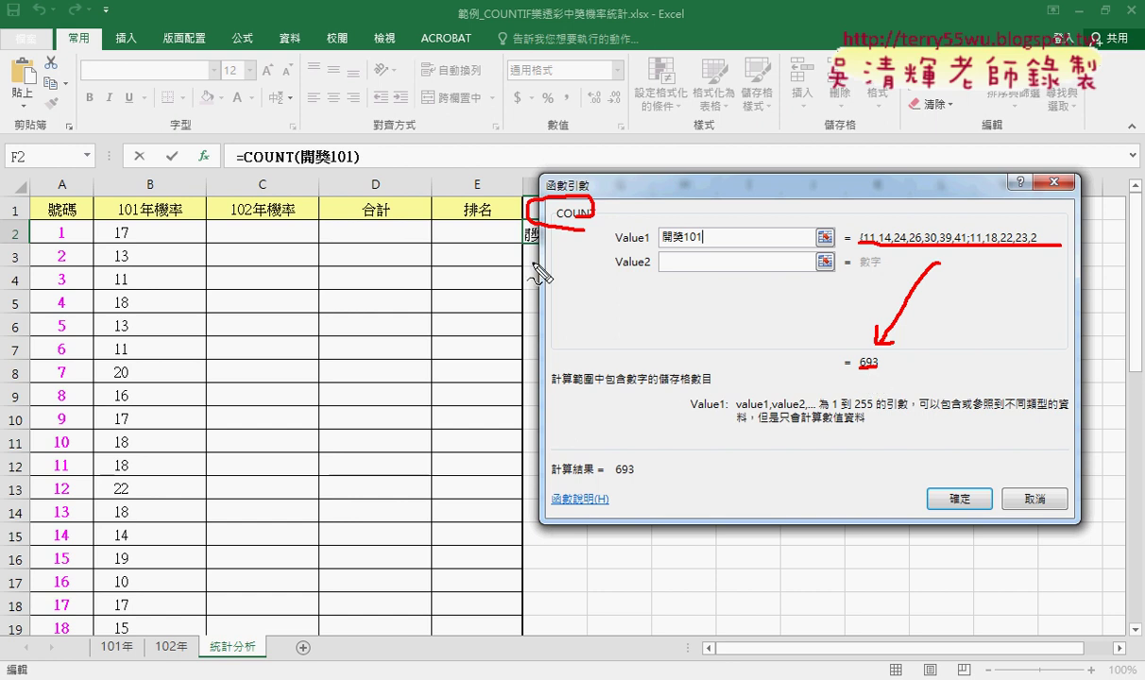
key("e")
key("Escape")
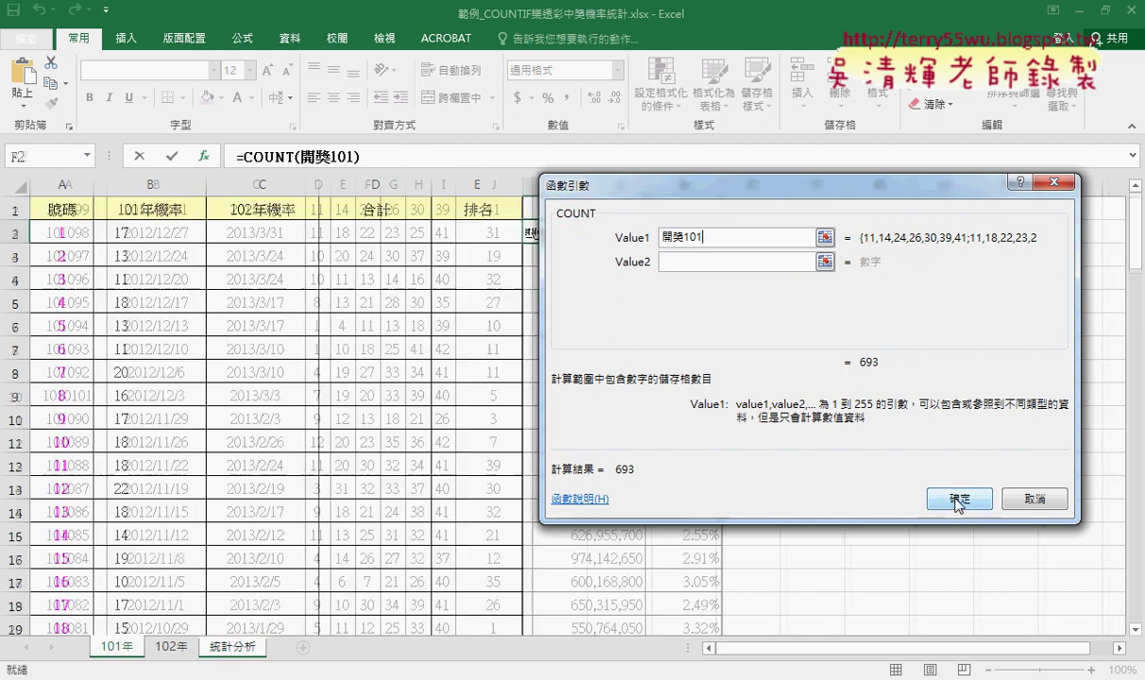
left_click(957, 499)
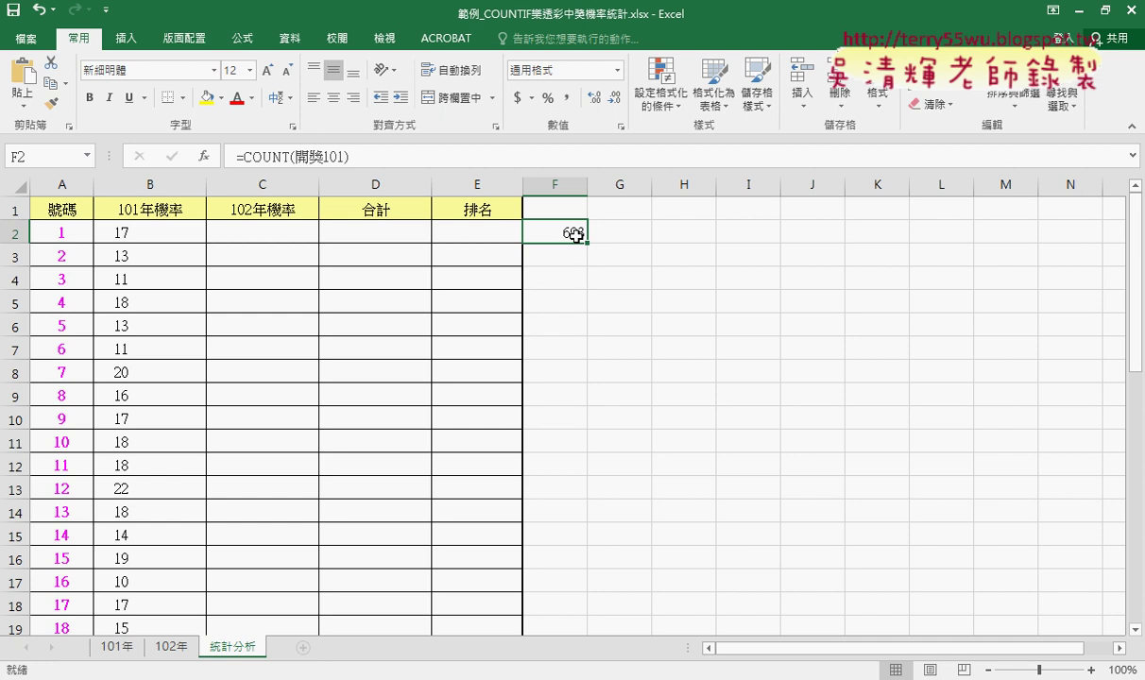
left_click(149, 227)
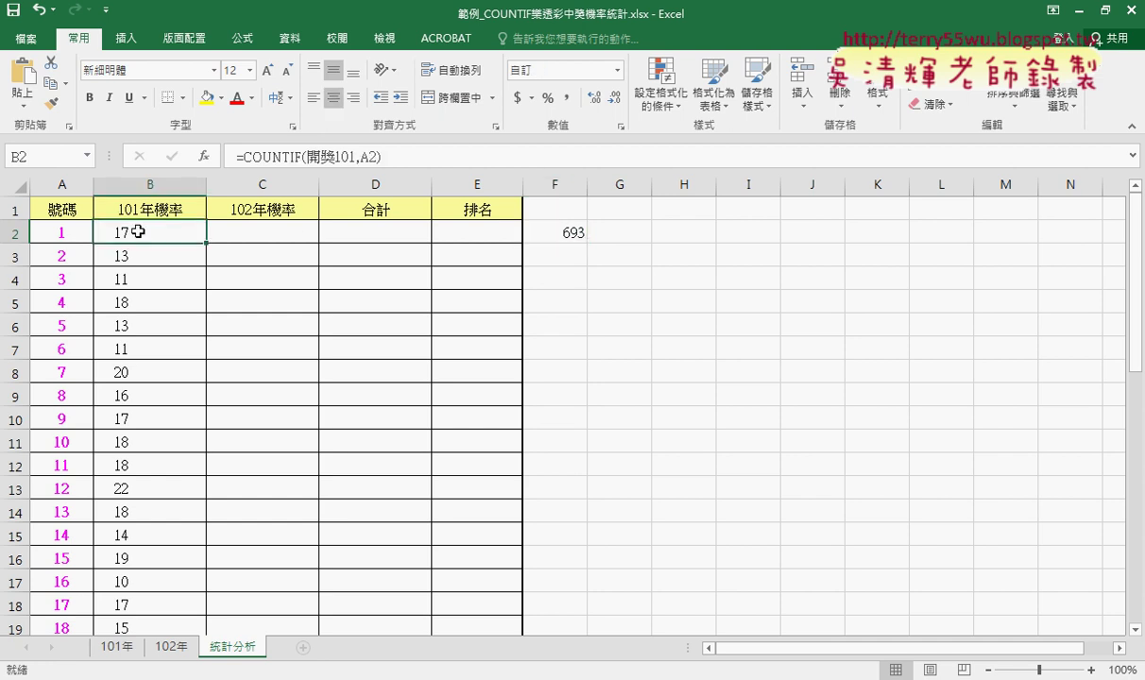
left_click(558, 232)
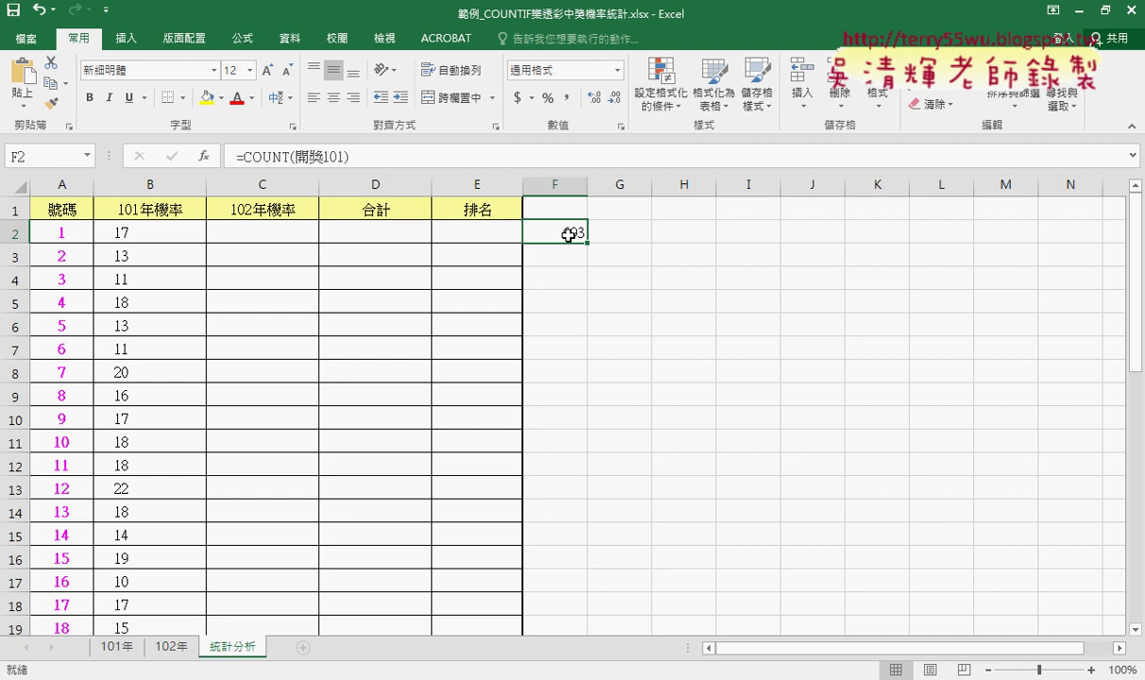
left_click(150, 225)
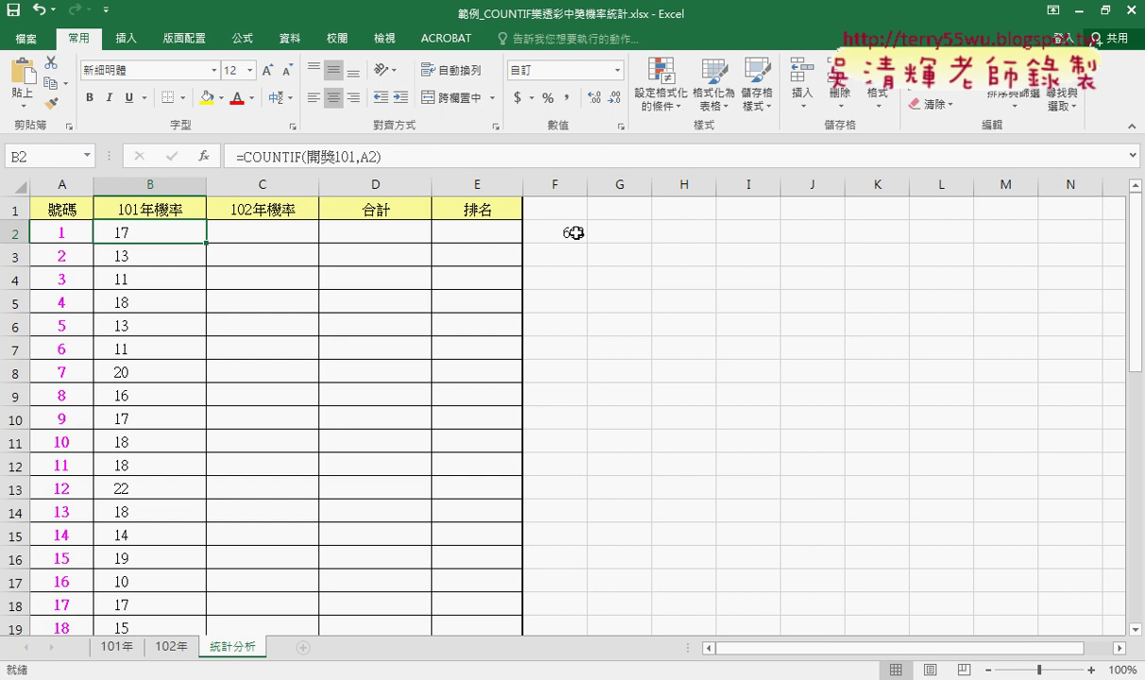
left_click(574, 232)
left_click(176, 234)
left_click(574, 233)
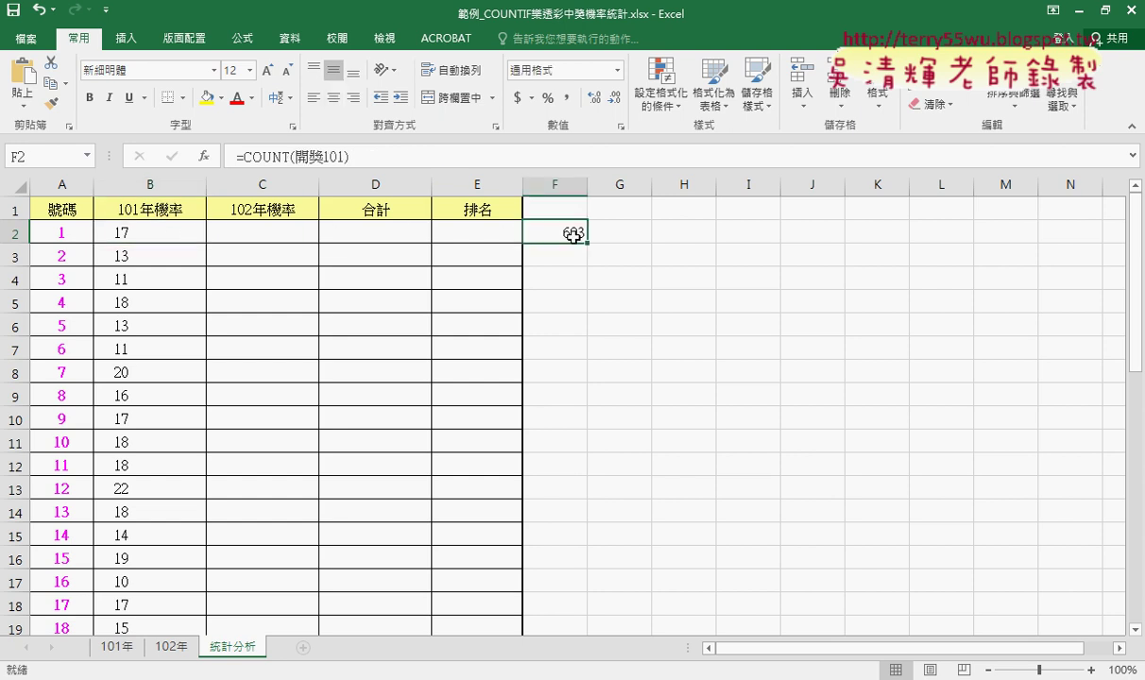
left_click(178, 232)
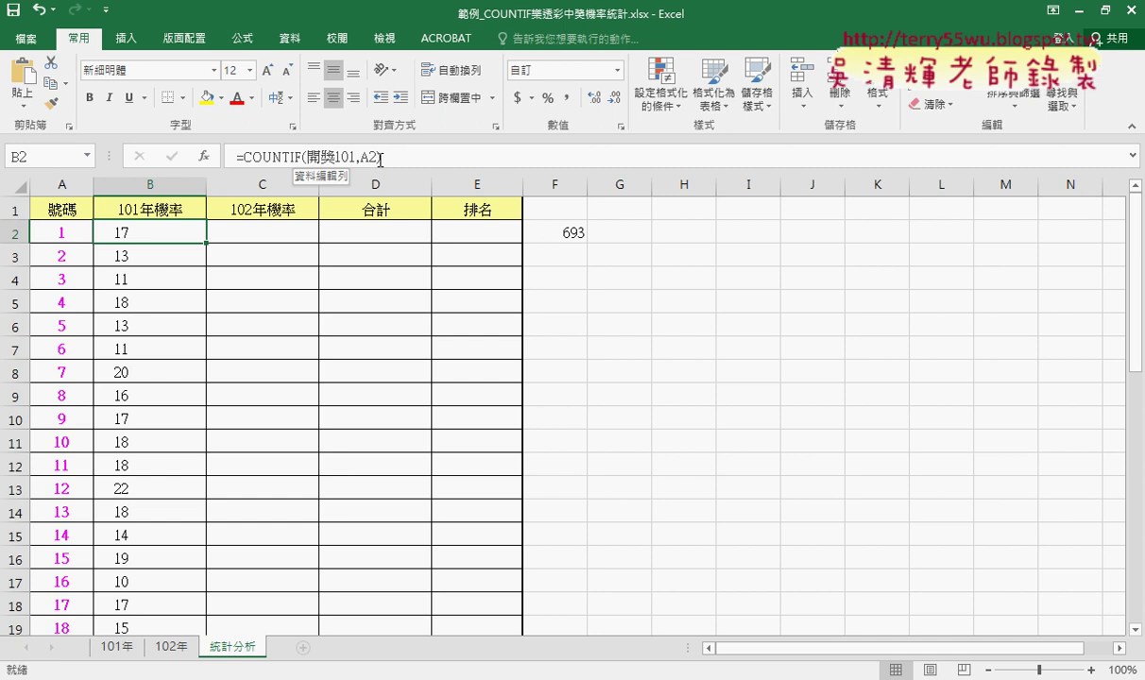
Edit B2 to =COUNTIF(開獎101,A2)/COUNT(開獎101), dividing each count by the total
left_click_drag(380, 158, 264, 154)
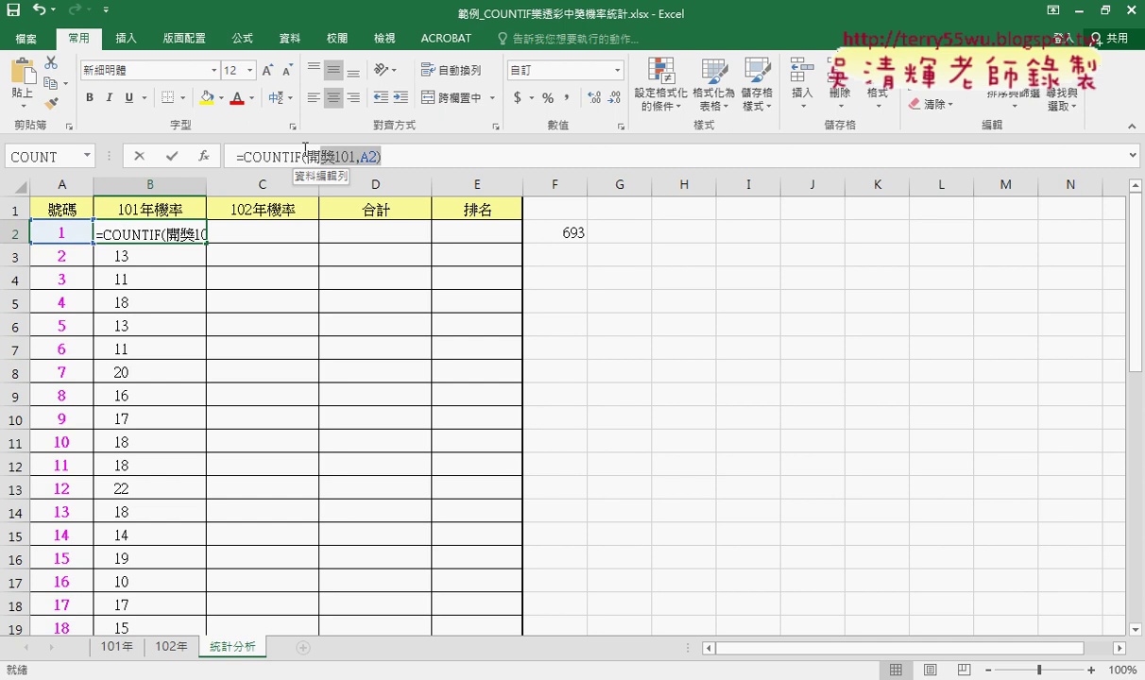
right_click(279, 153)
left_click(312, 181)
left_click(420, 154)
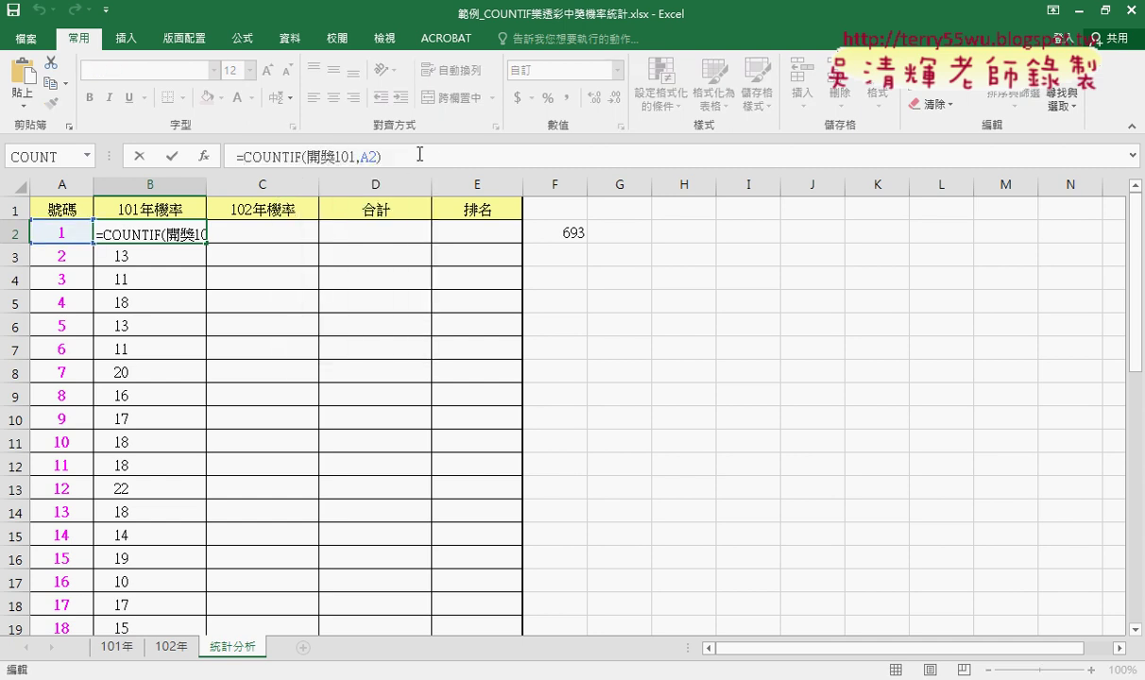
type("/")
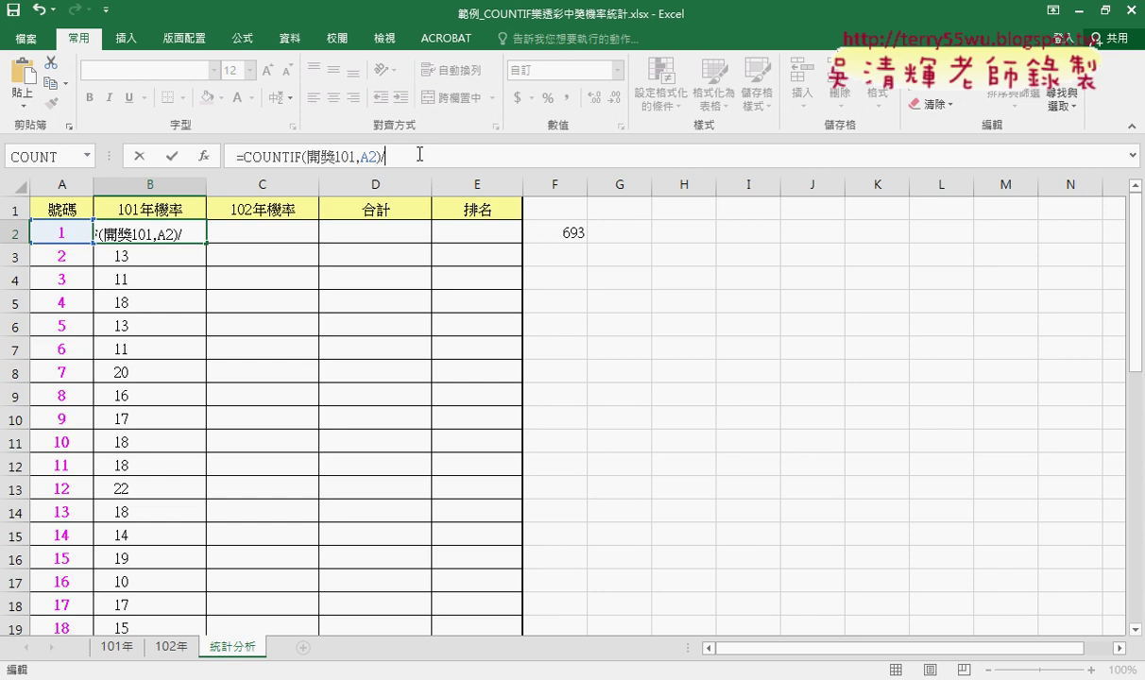
key("ctrl+v")
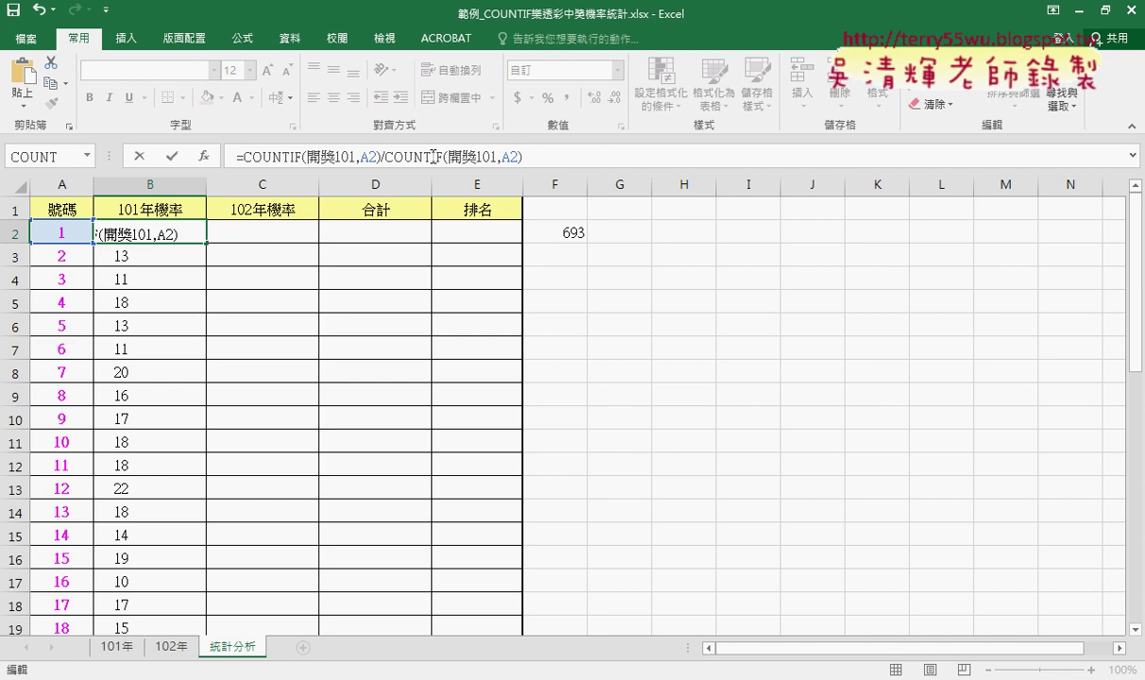
left_click(437, 156)
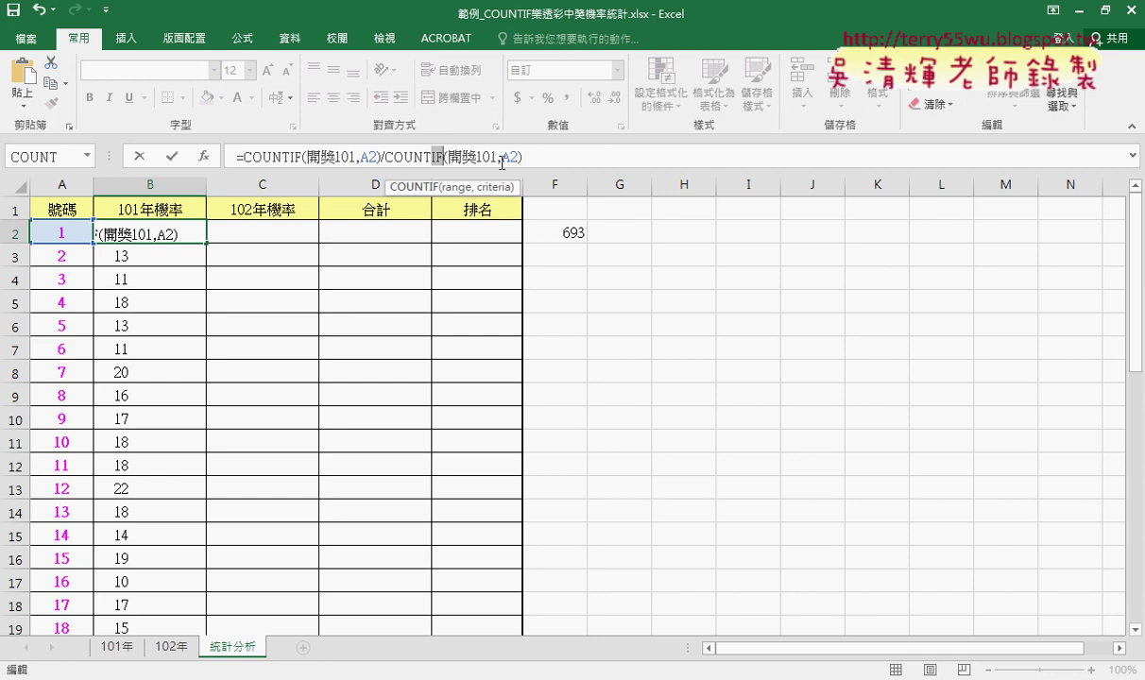
key("Delete")
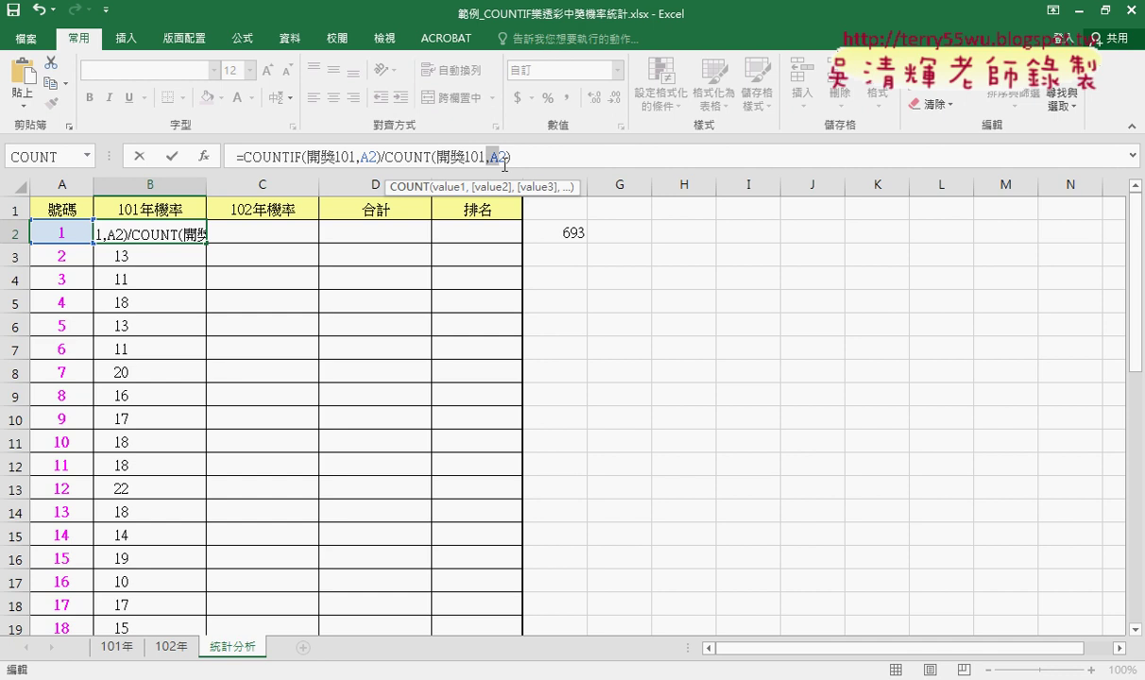
left_click_drag(491, 156, 507, 157)
key("Delete")
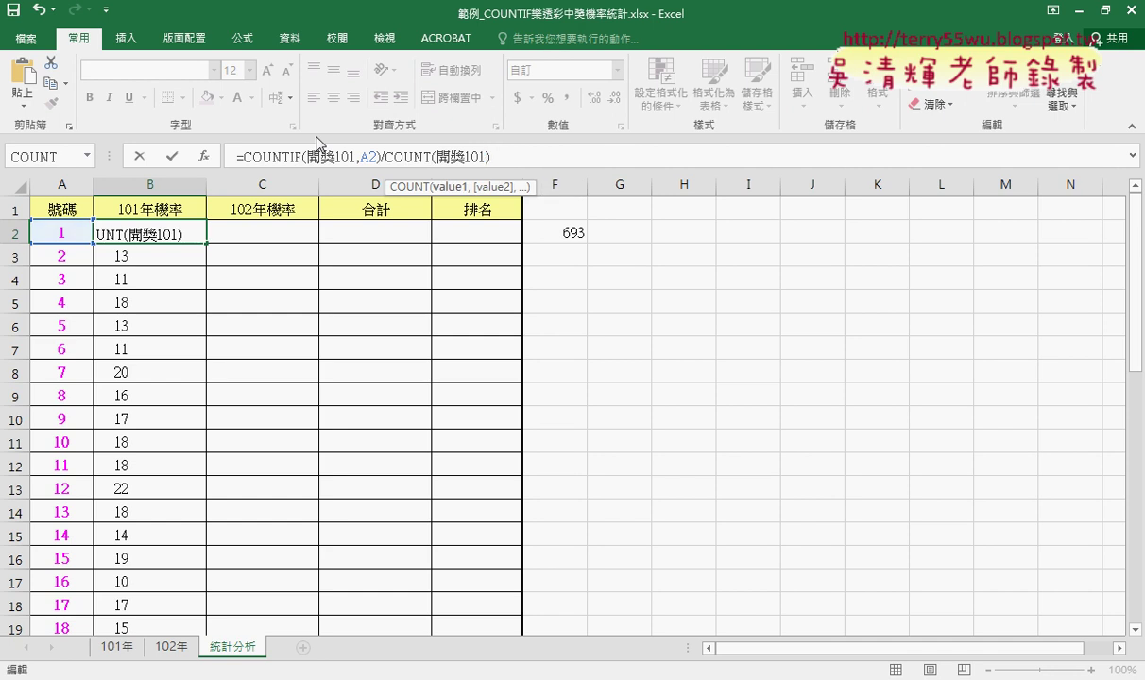
left_click(171, 156)
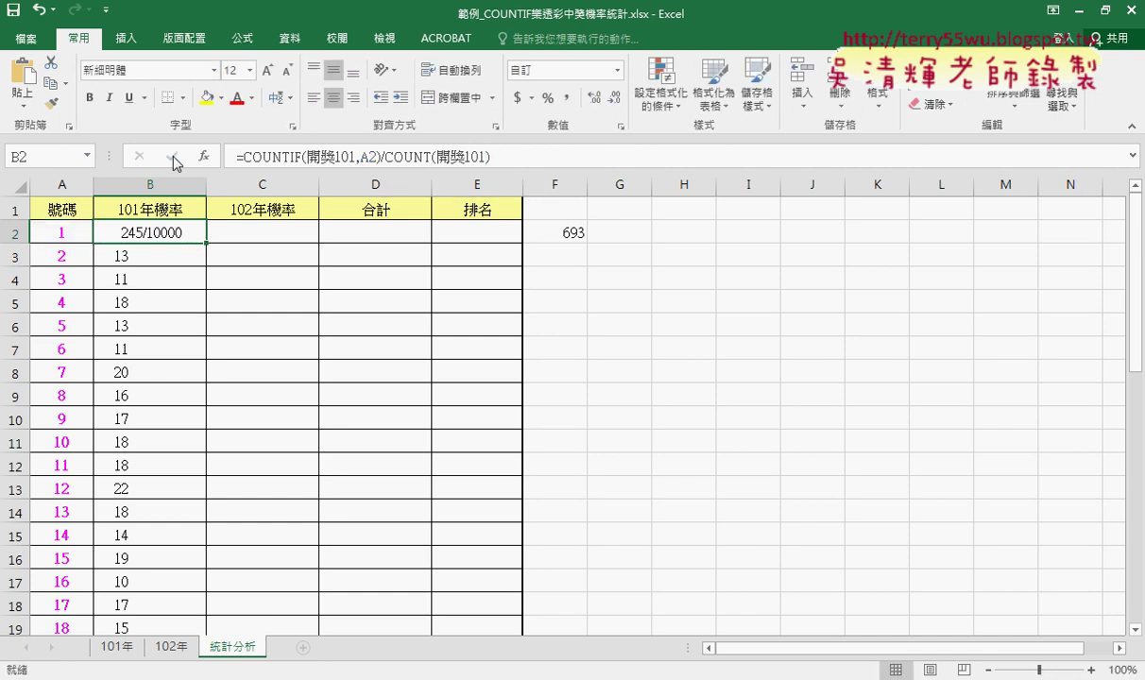
Set B2's number format to General so it displays 0.024531025
right_click(190, 232)
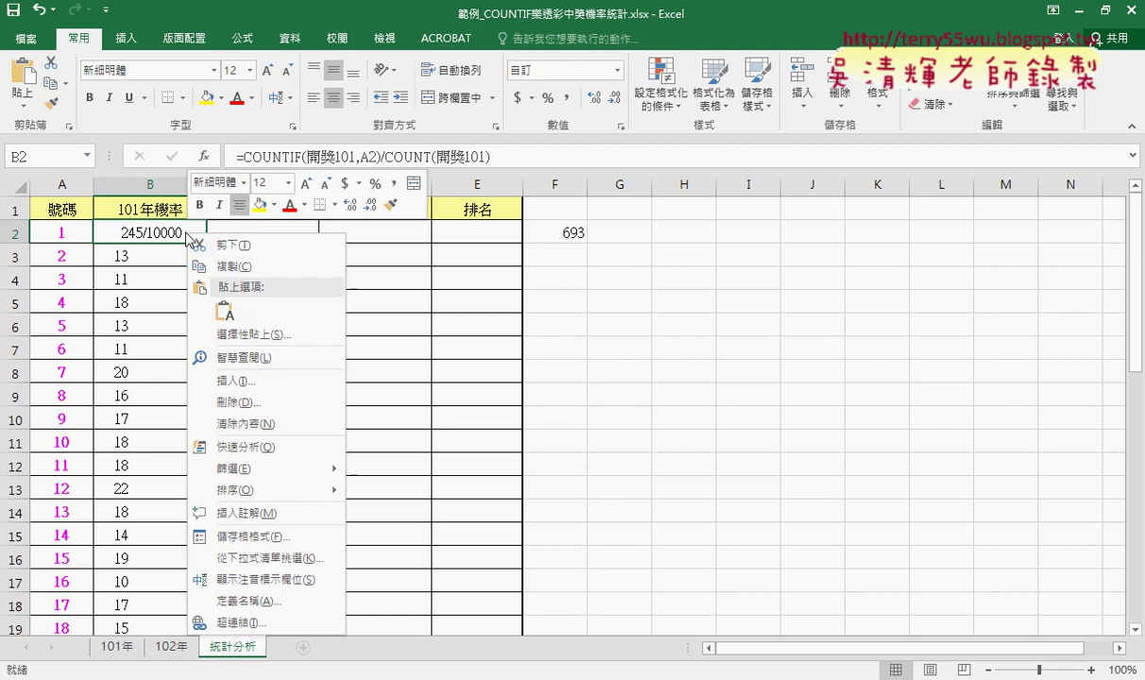
key("Escape")
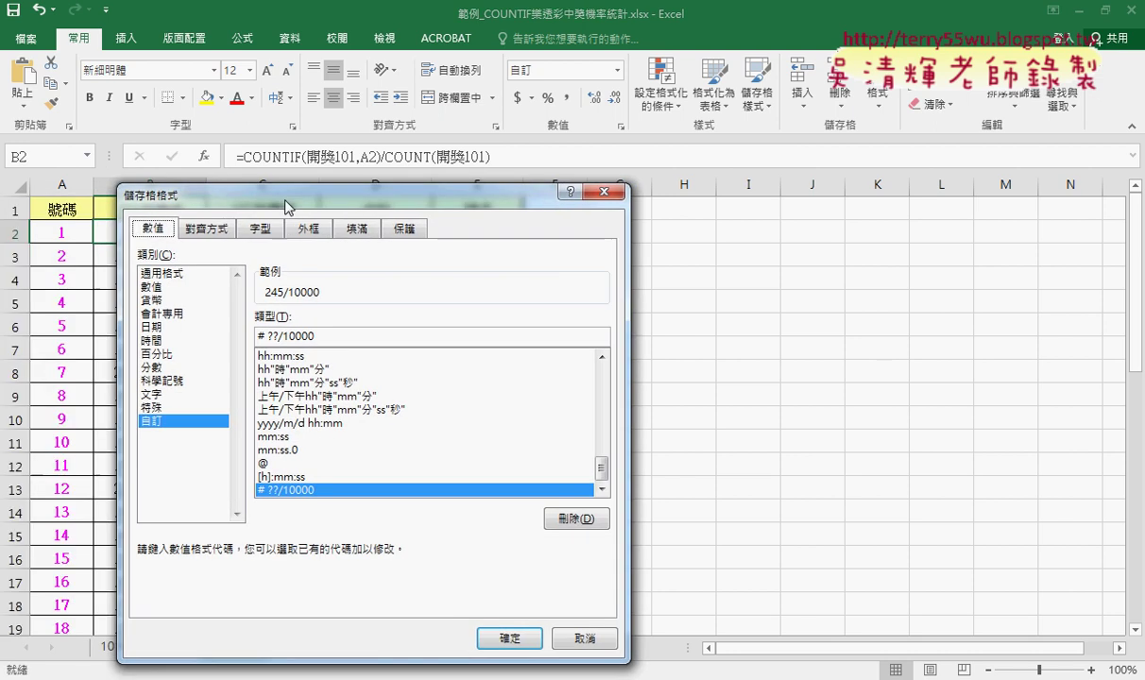
left_click(179, 273)
left_click(501, 638)
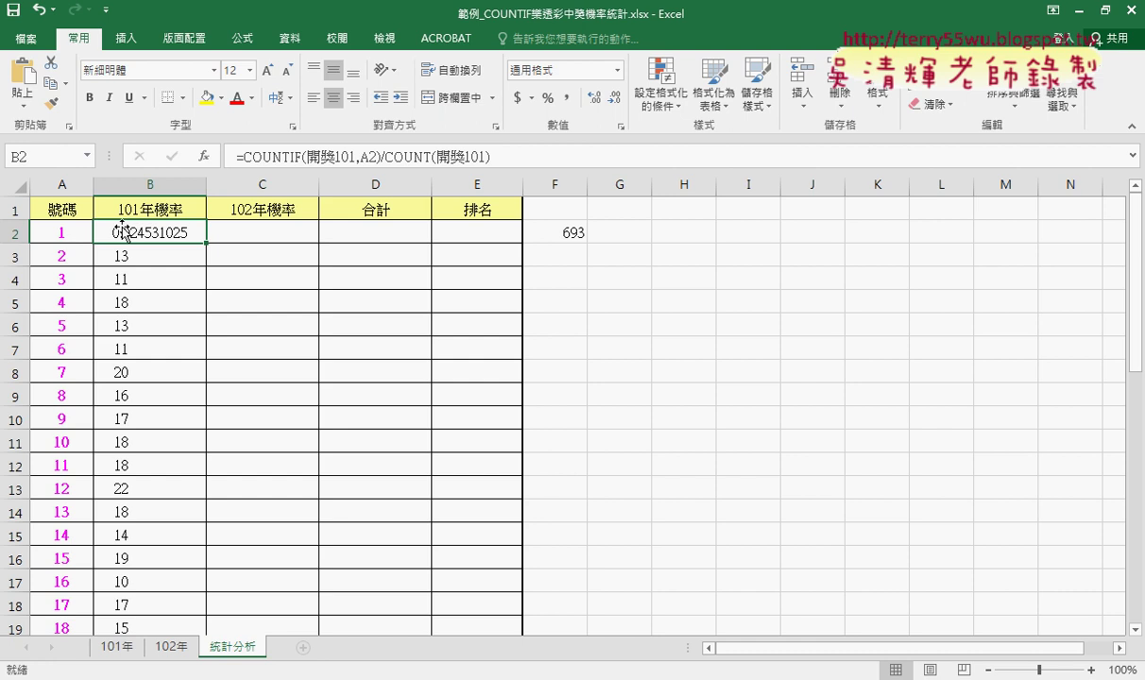
Fill B2's probability formula down column B for all 42 numbers
double_click(206, 244)
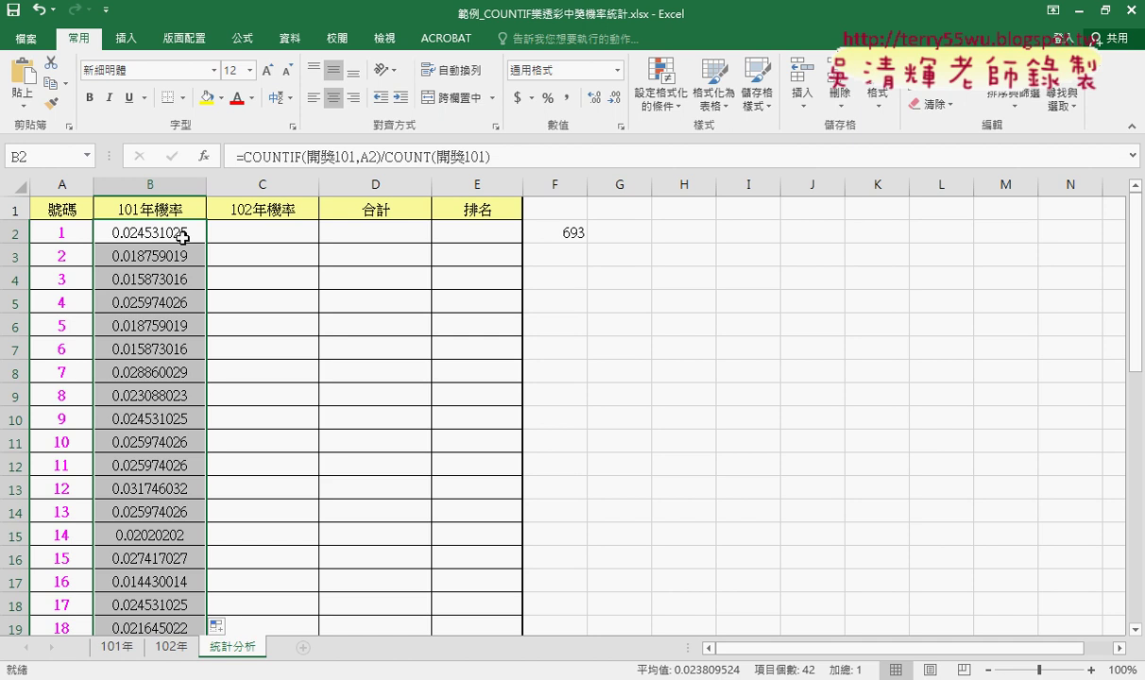
Give column B the custom fraction format # ??/10000, showing values like 245/10000
right_click(176, 230)
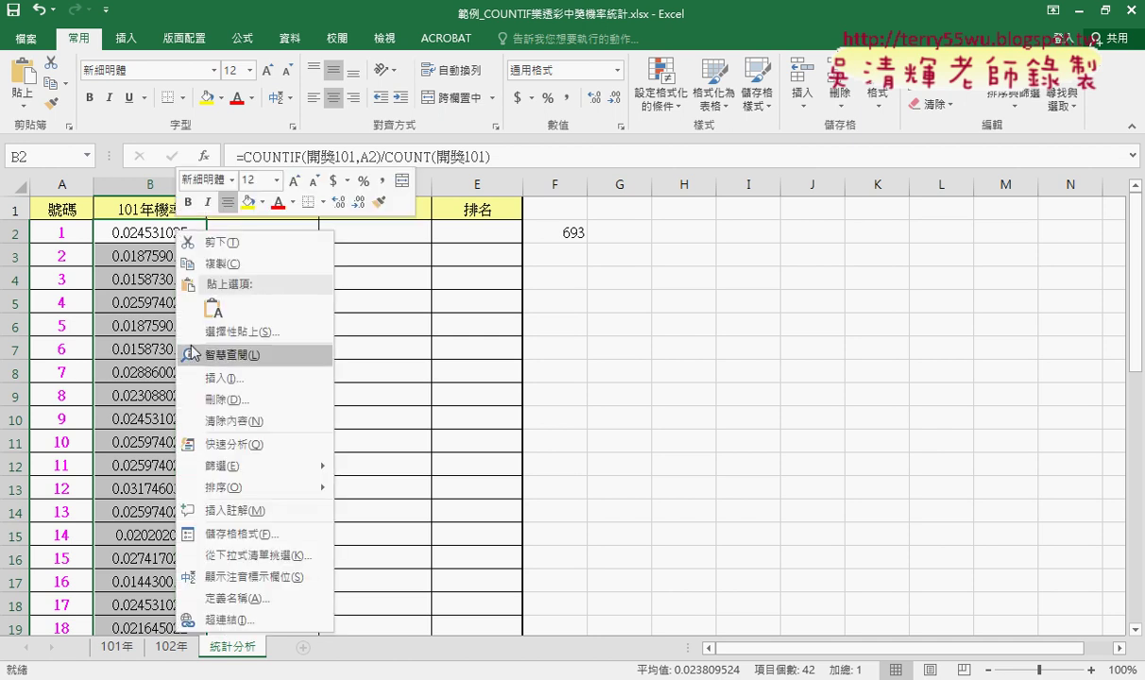
left_click(247, 538)
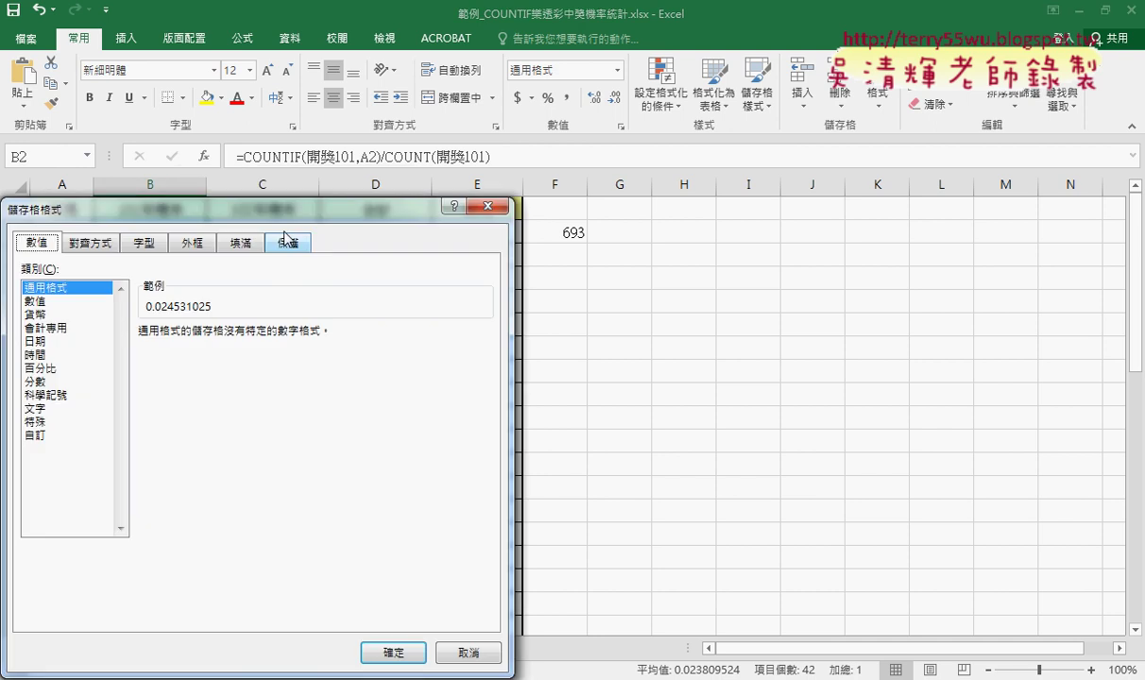
left_click_drag(298, 225, 639, 186)
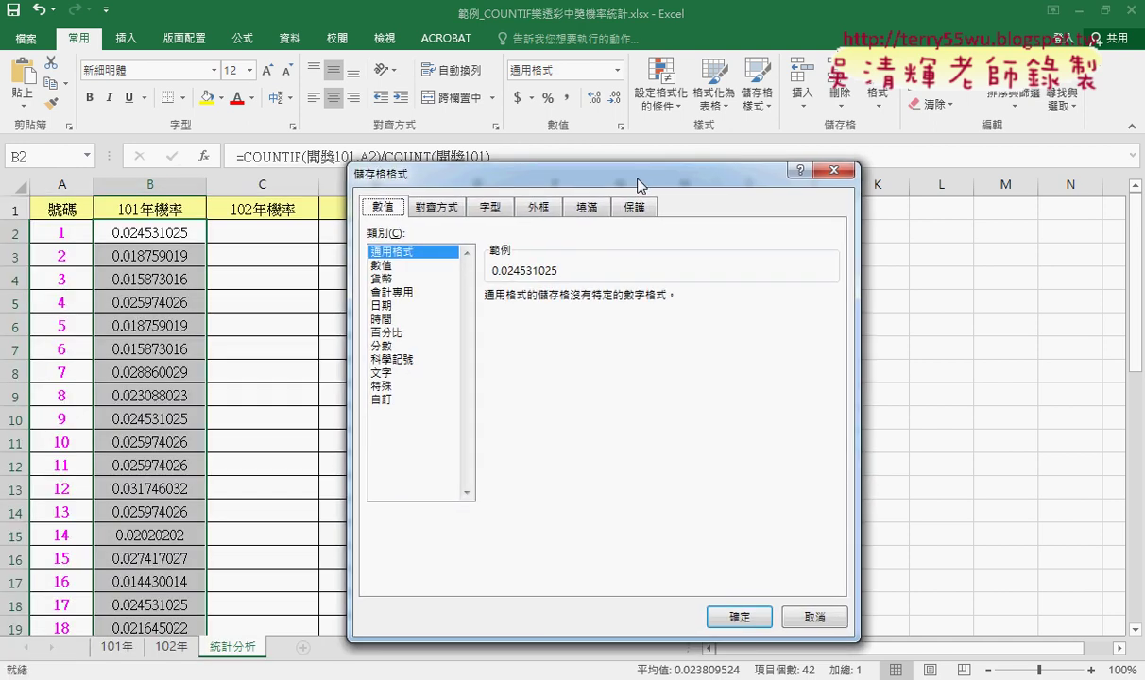
left_click(384, 346)
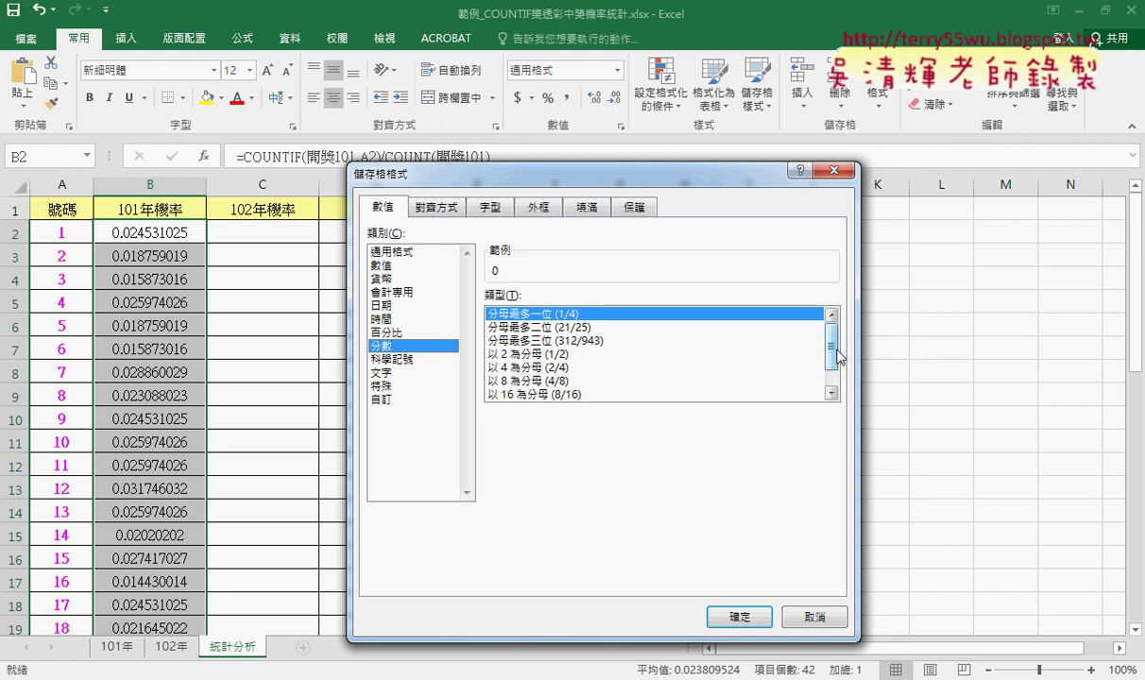
left_click_drag(832, 351, 839, 395)
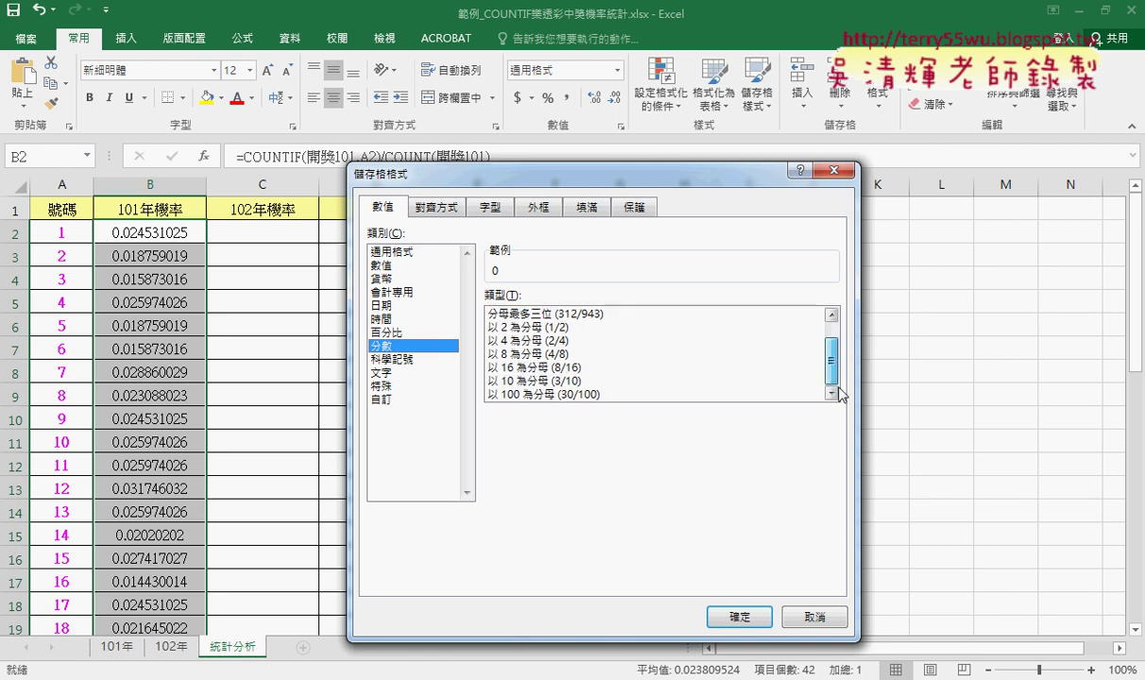
left_click(503, 395)
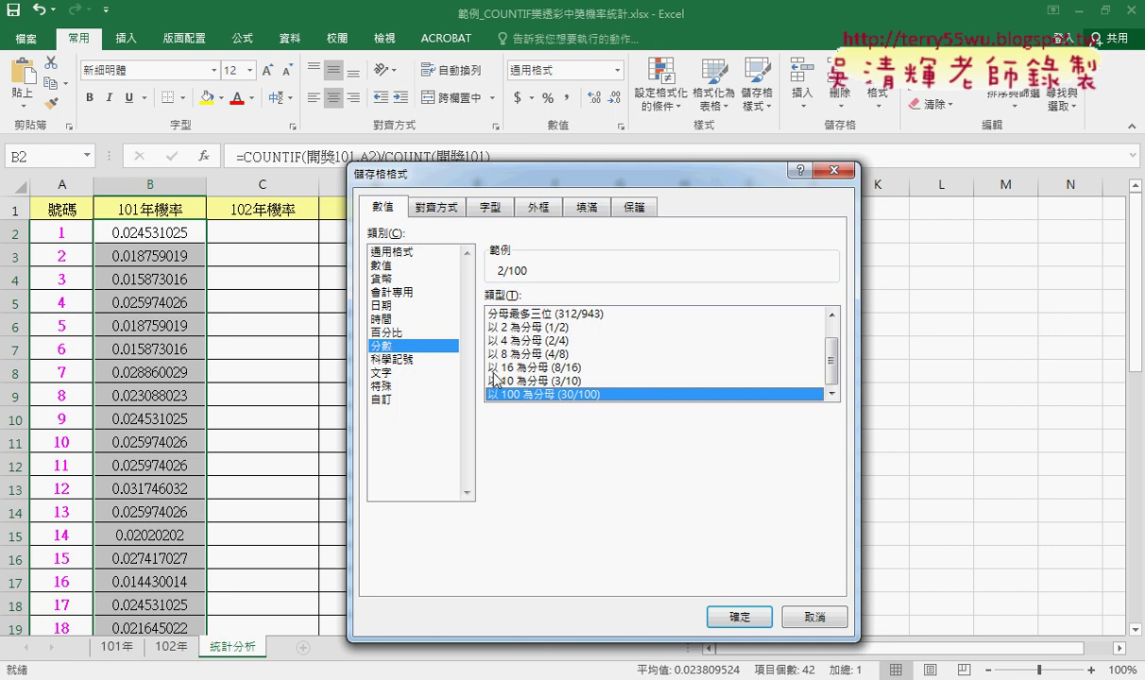
left_click(380, 401)
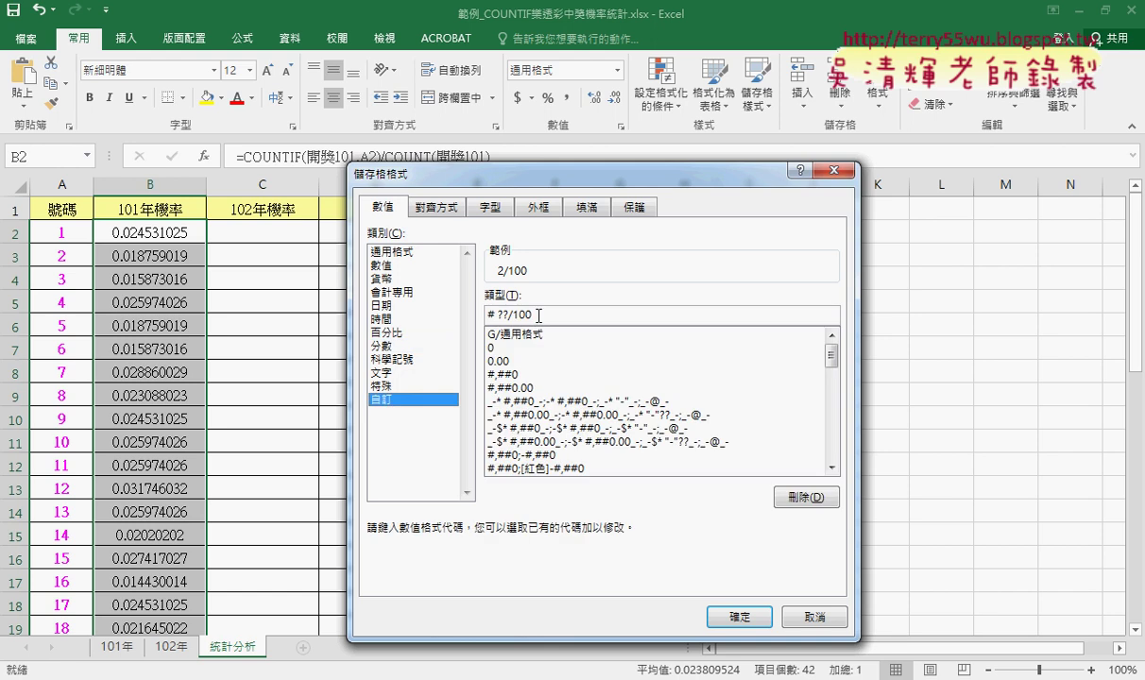
type("0")
type("00")
left_click(741, 619)
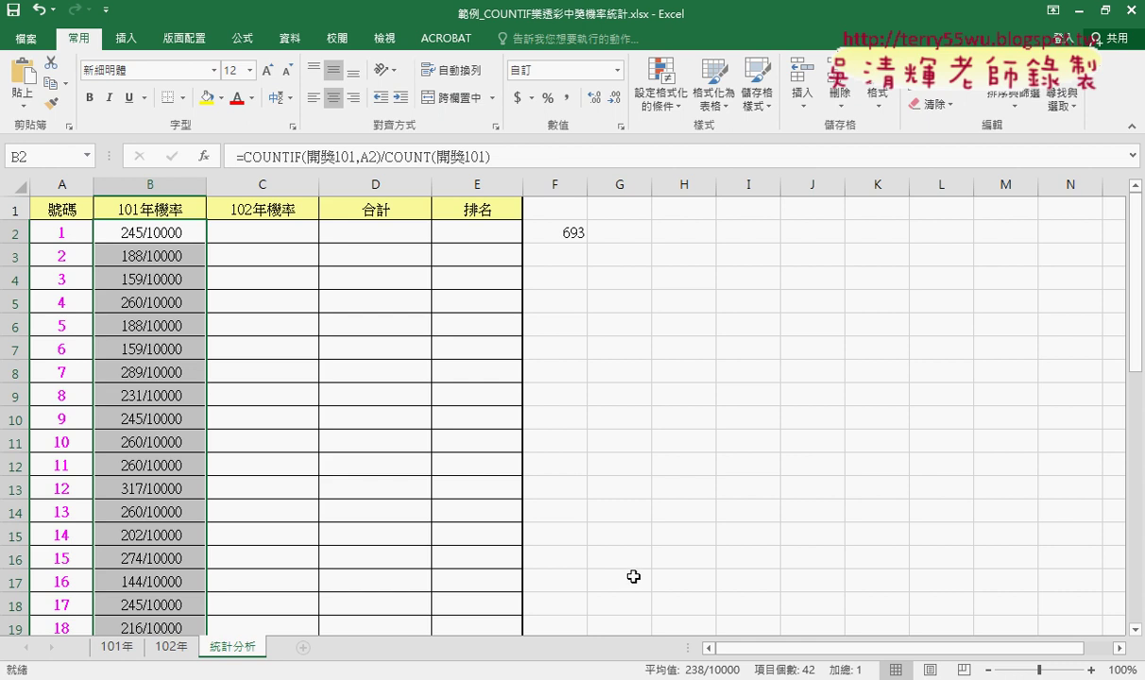
left_click(118, 647)
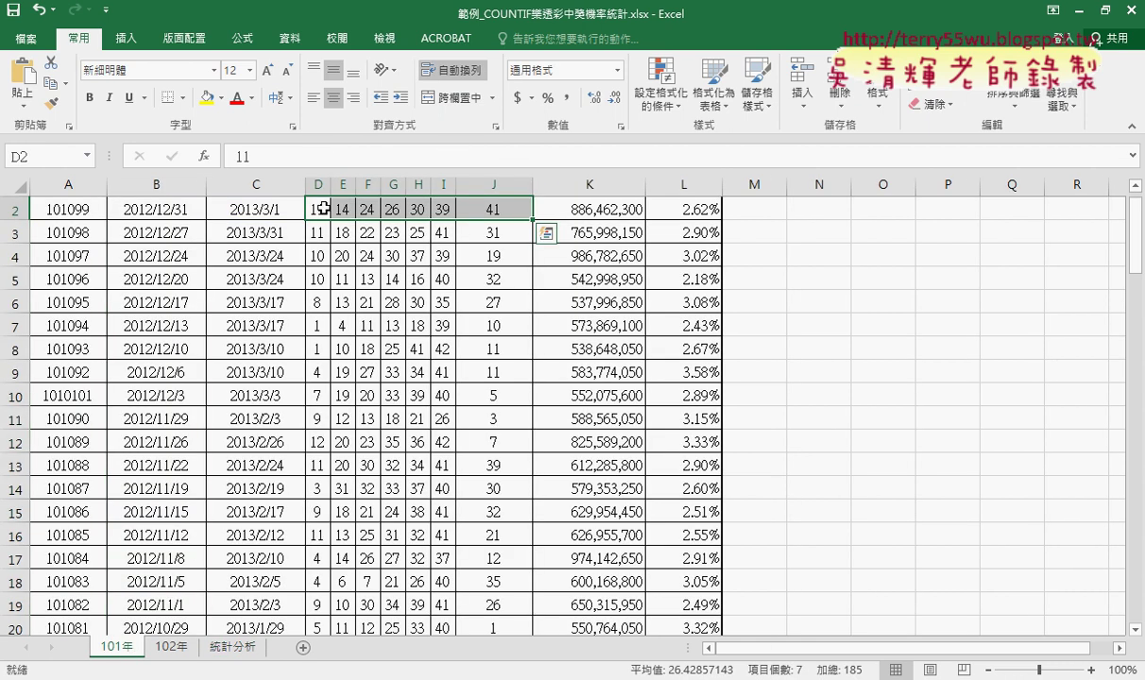
scroll(306, 197, "up", 1)
left_click_drag(317, 231, 492, 230)
key("ctrl+shift+Down")
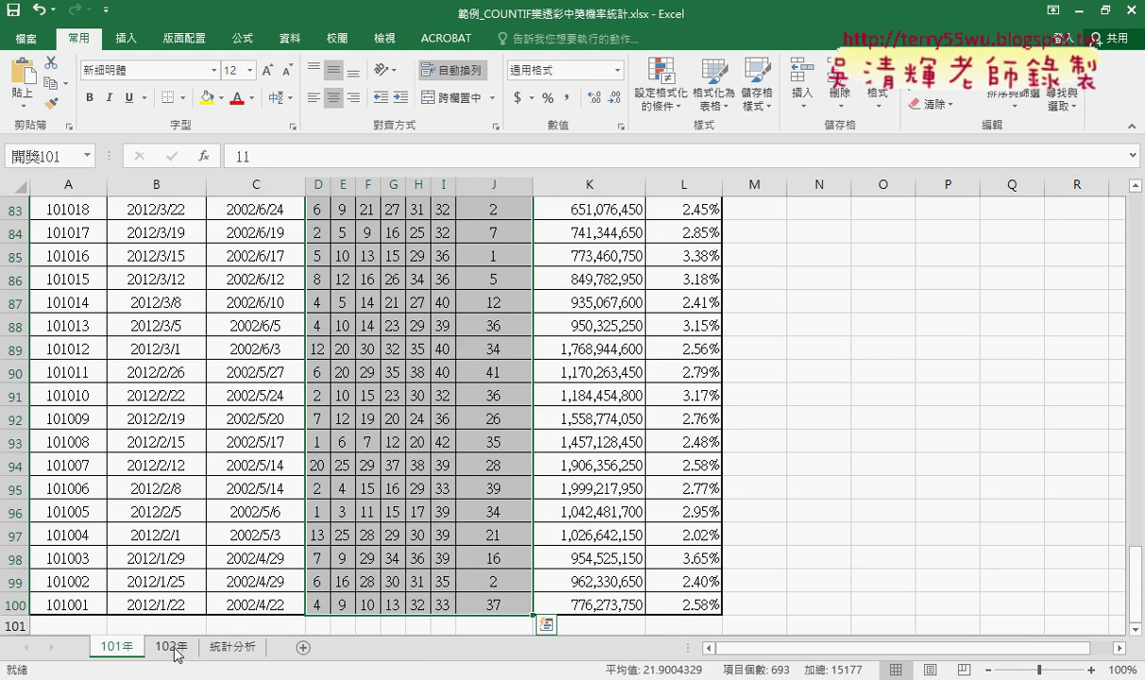
left_click(235, 647)
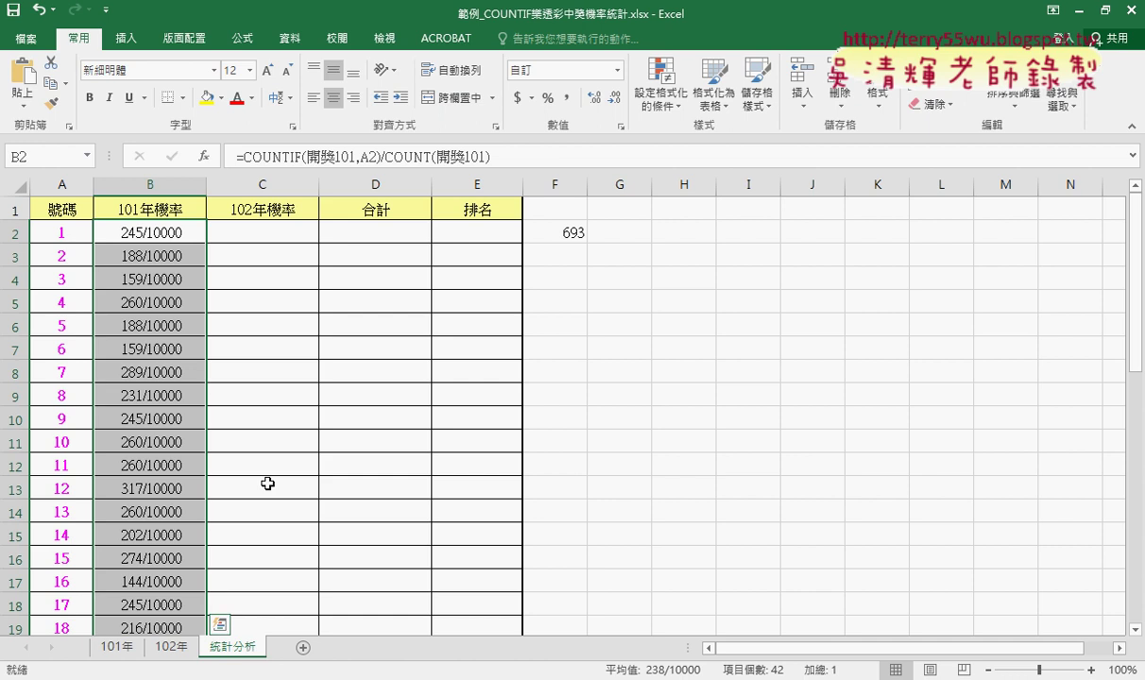
left_click(154, 231)
left_click(278, 158)
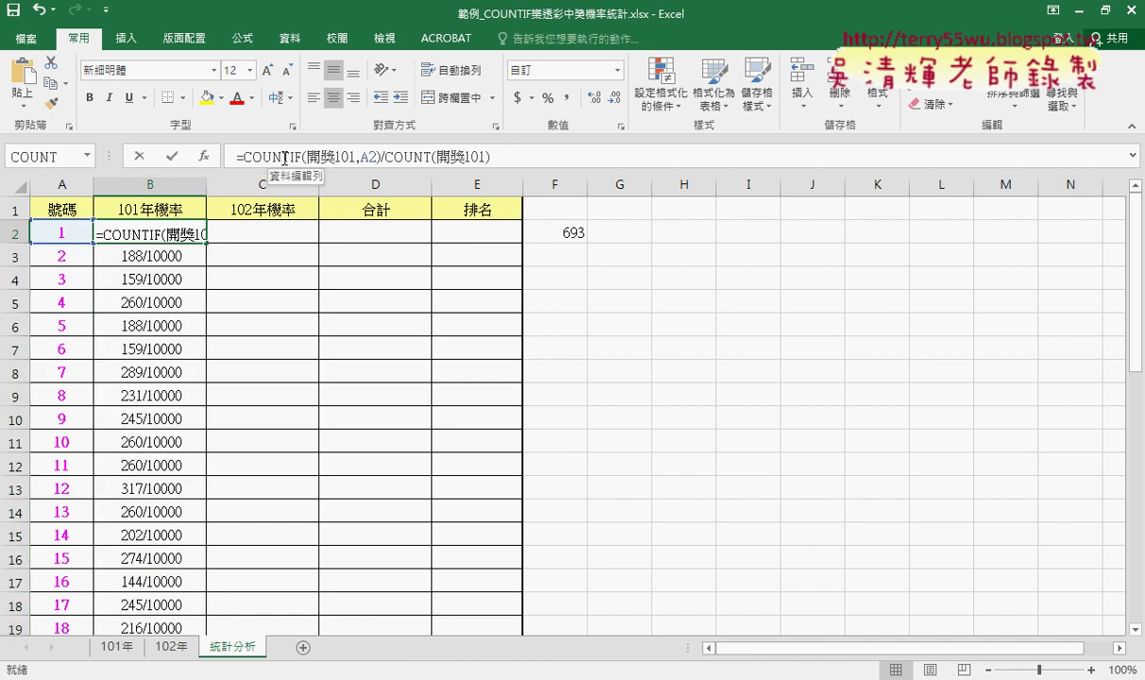
left_click(203, 156)
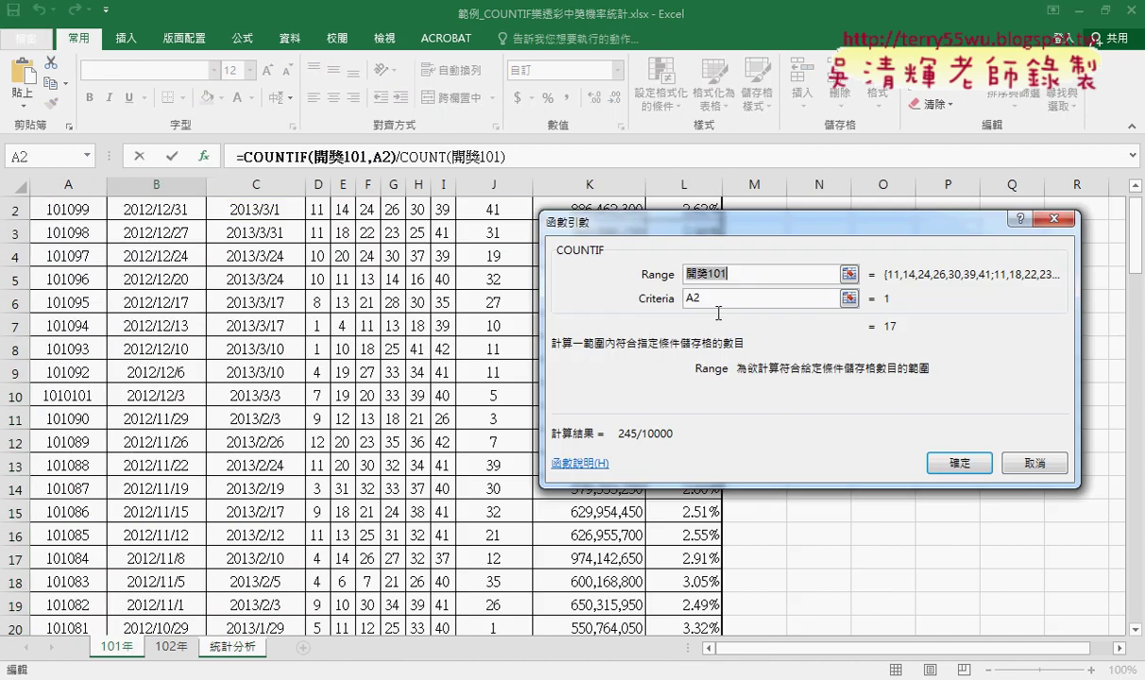
left_click(957, 462)
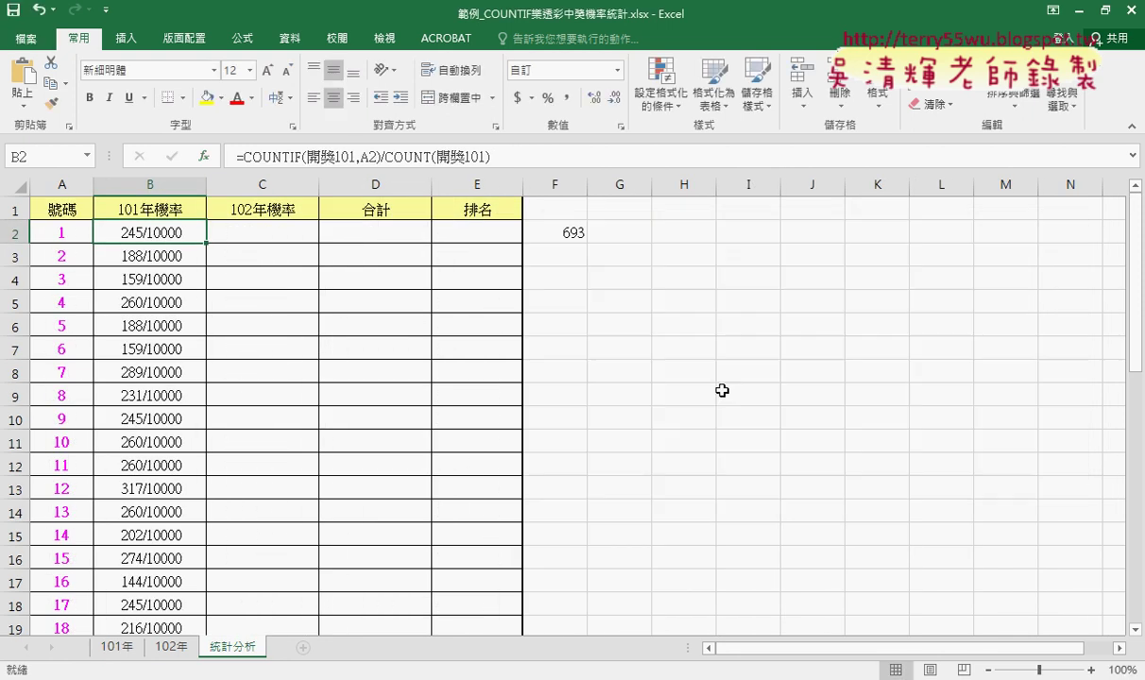
left_click(390, 156)
left_click_drag(391, 156, 501, 158)
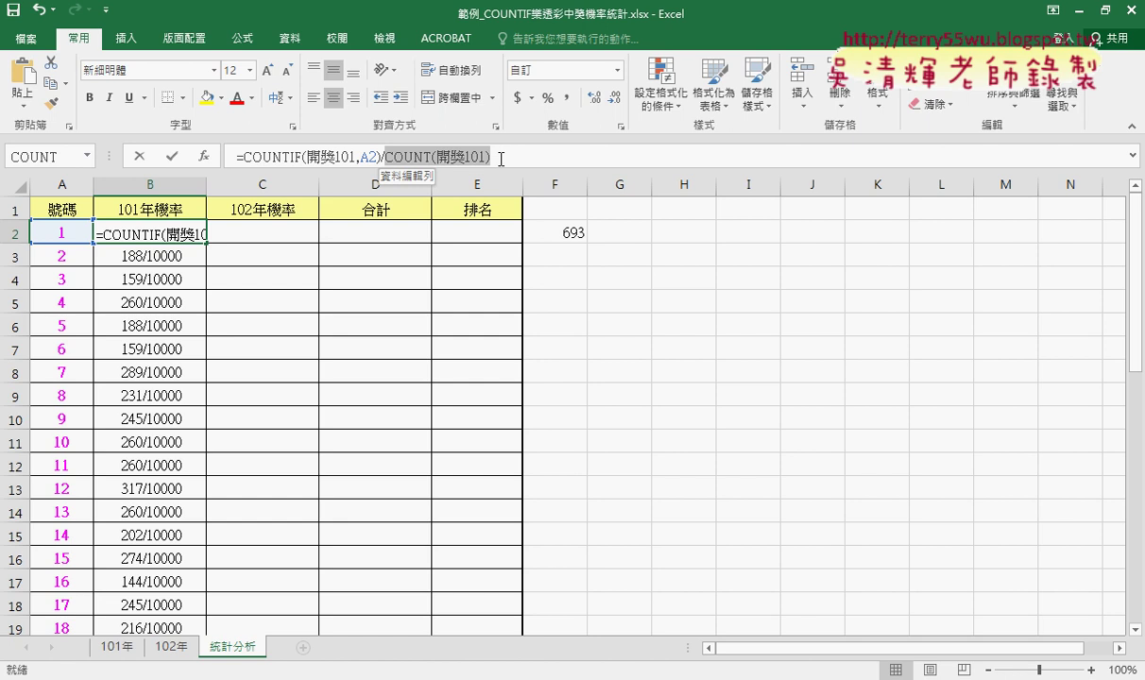
left_click(171, 155)
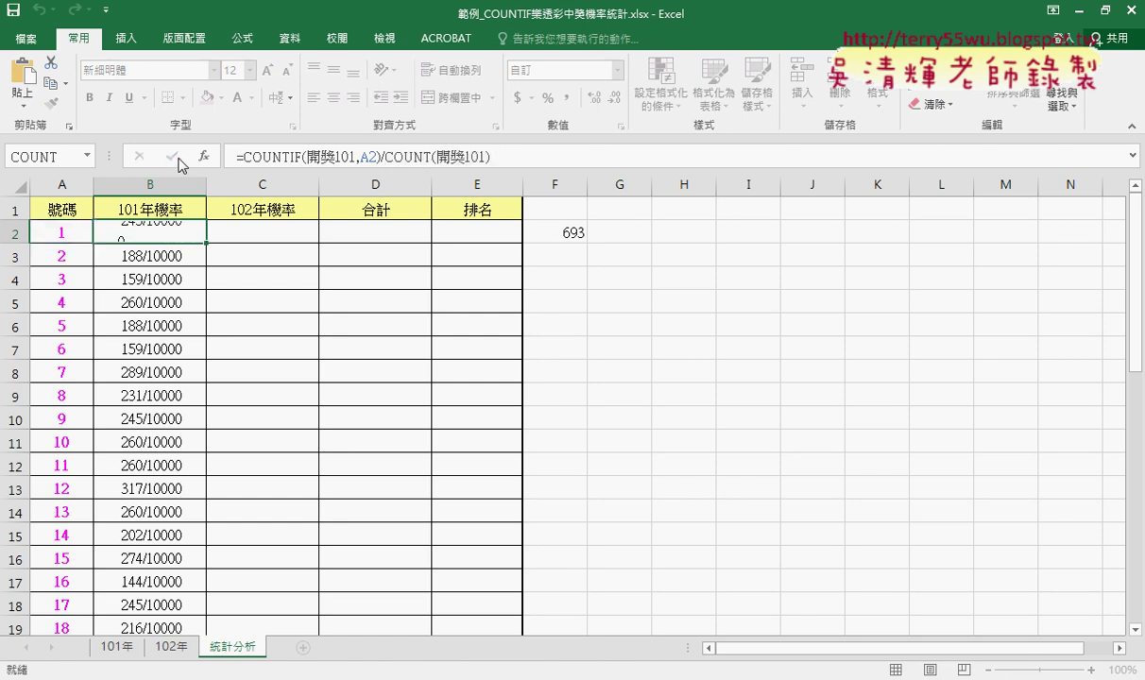
right_click(154, 222)
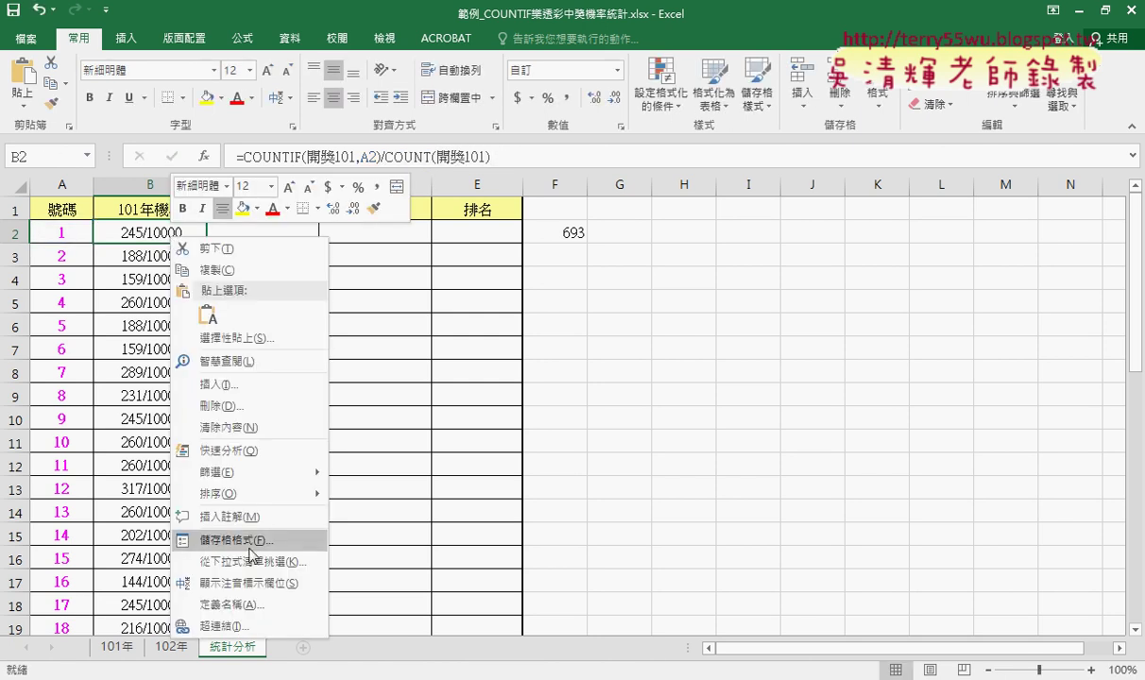
left_click(255, 468)
left_click_drag(351, 212, 648, 125)
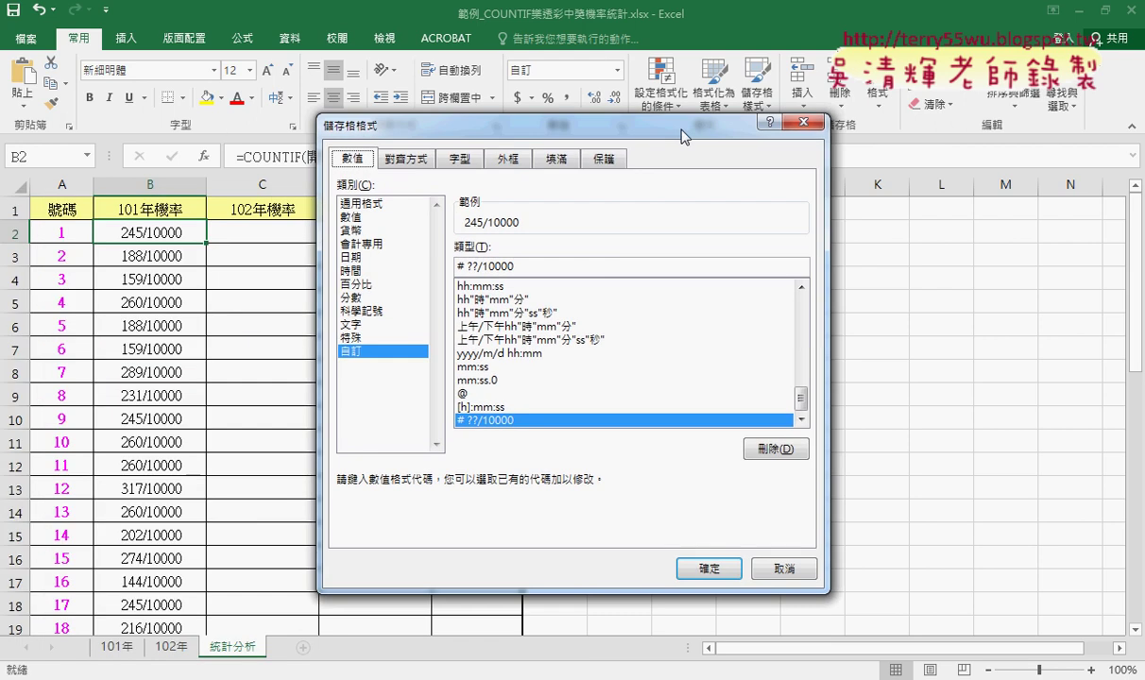
left_click(345, 297)
scroll(794, 312, "down", 2)
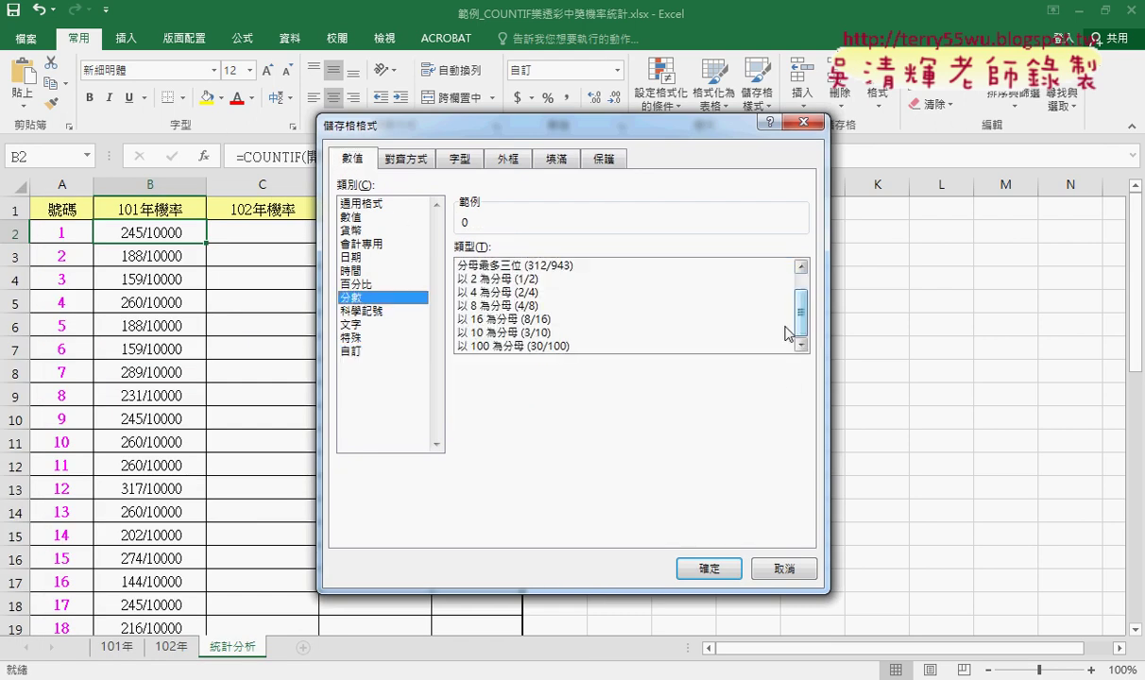
left_click(567, 346)
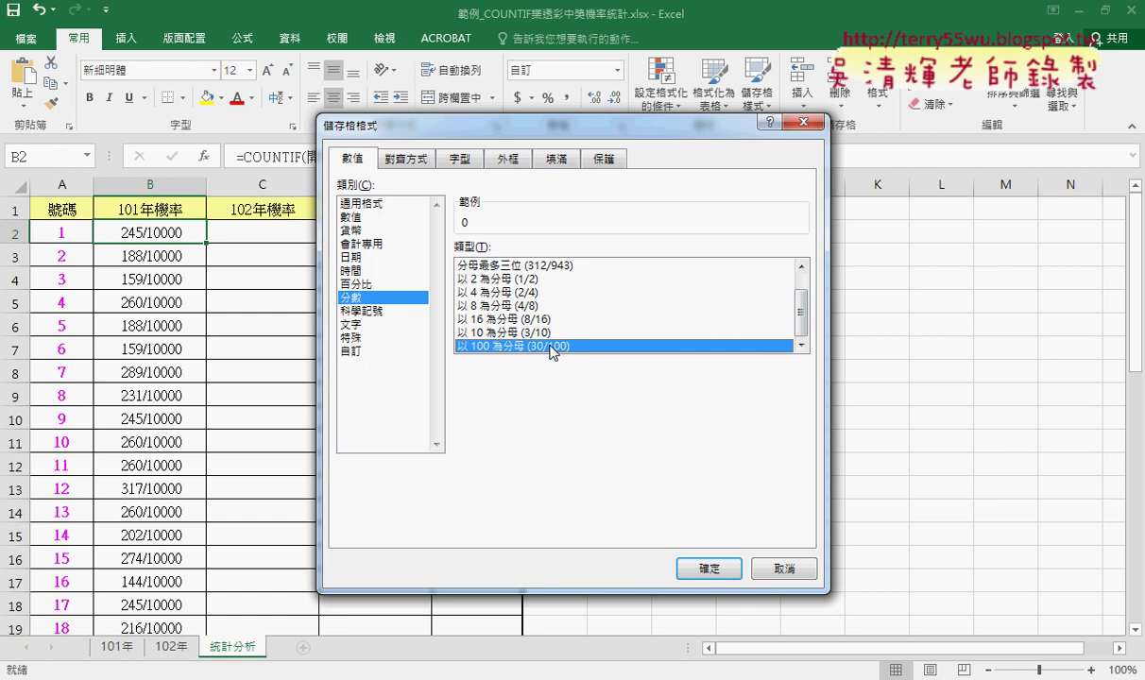
left_click(350, 351)
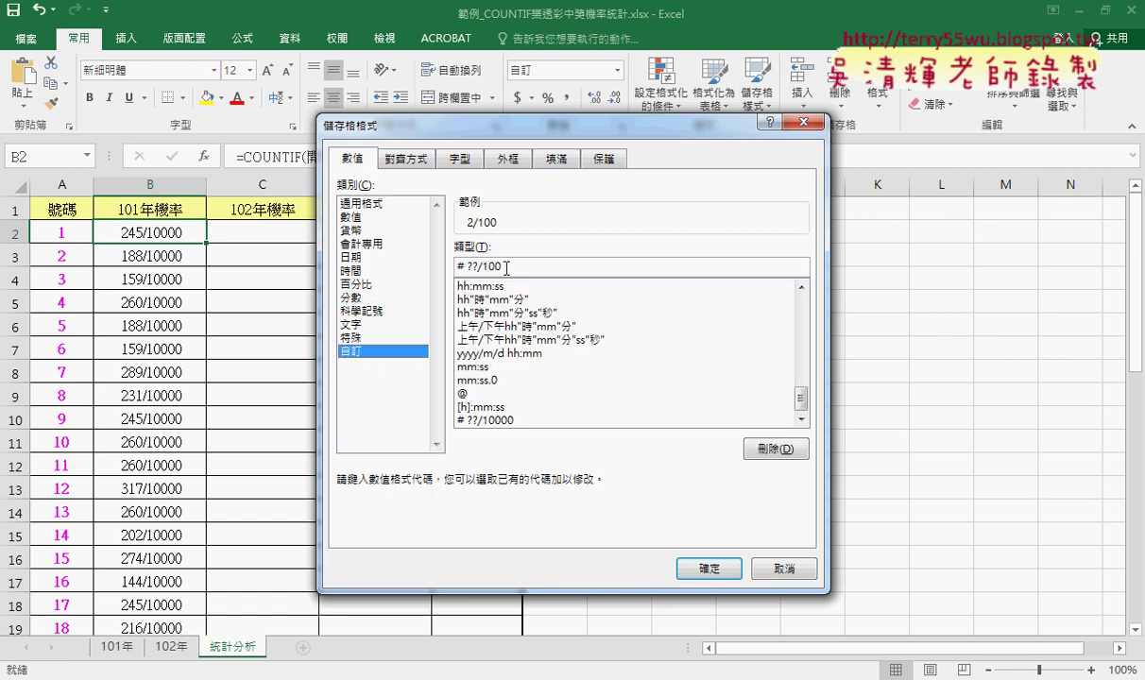
left_click(517, 265)
type("000")
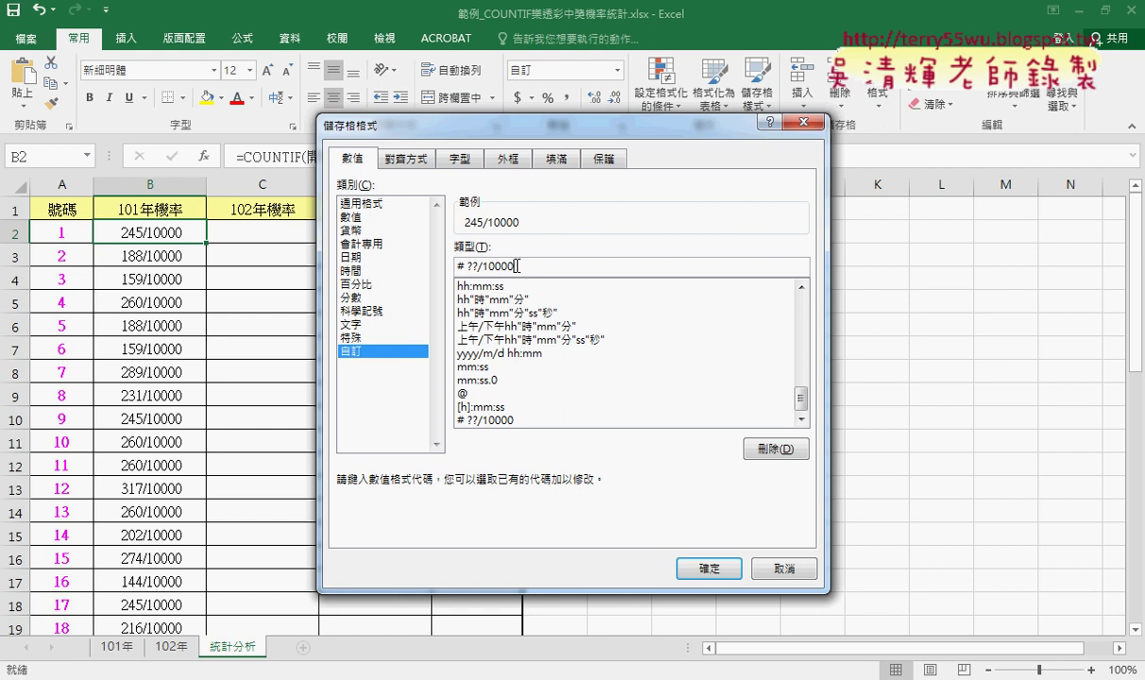
left_click(710, 570)
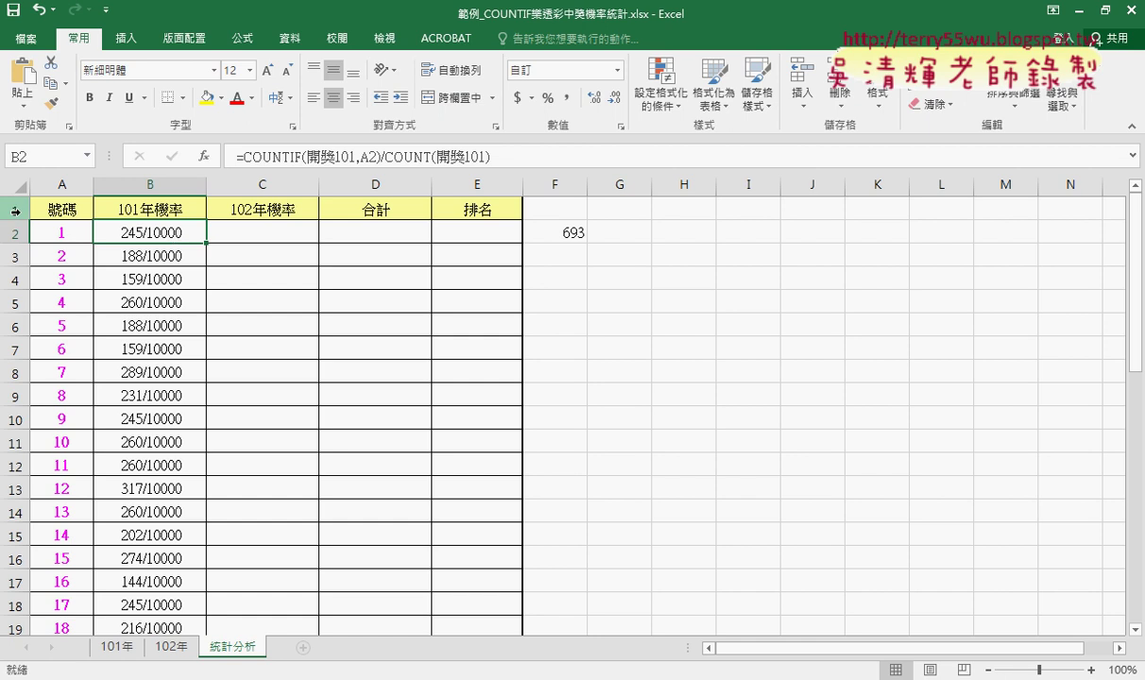
scroll(223, 461, "down", 4)
scroll(223, 461, "down", 2)
scroll(219, 459, "up", 6)
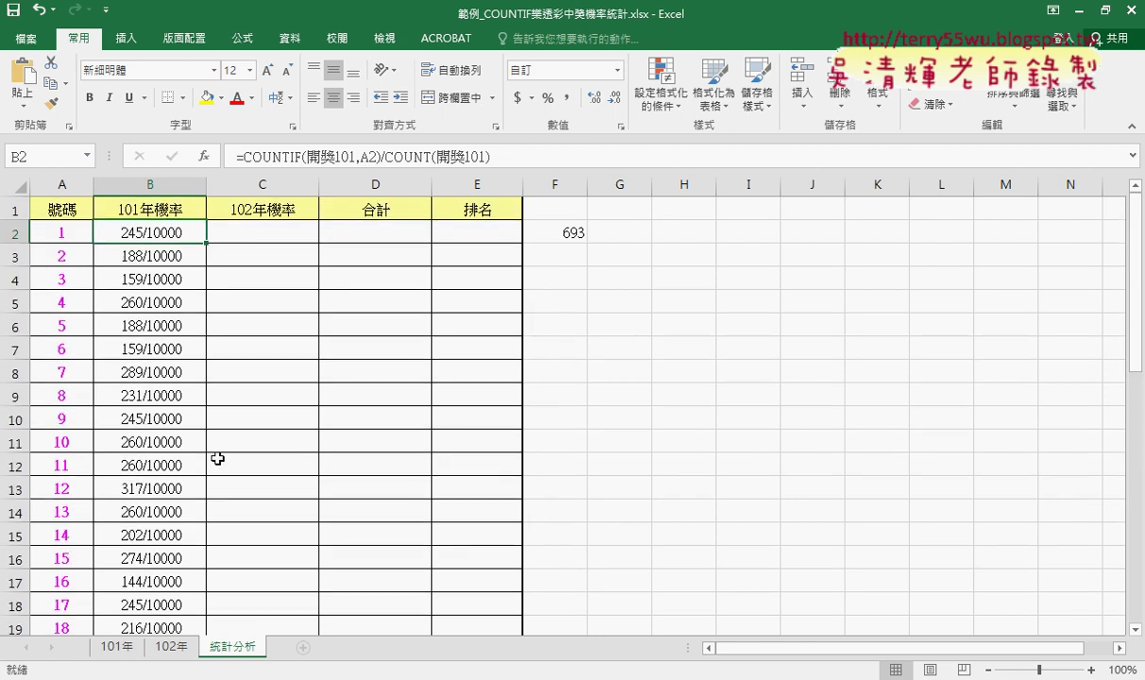